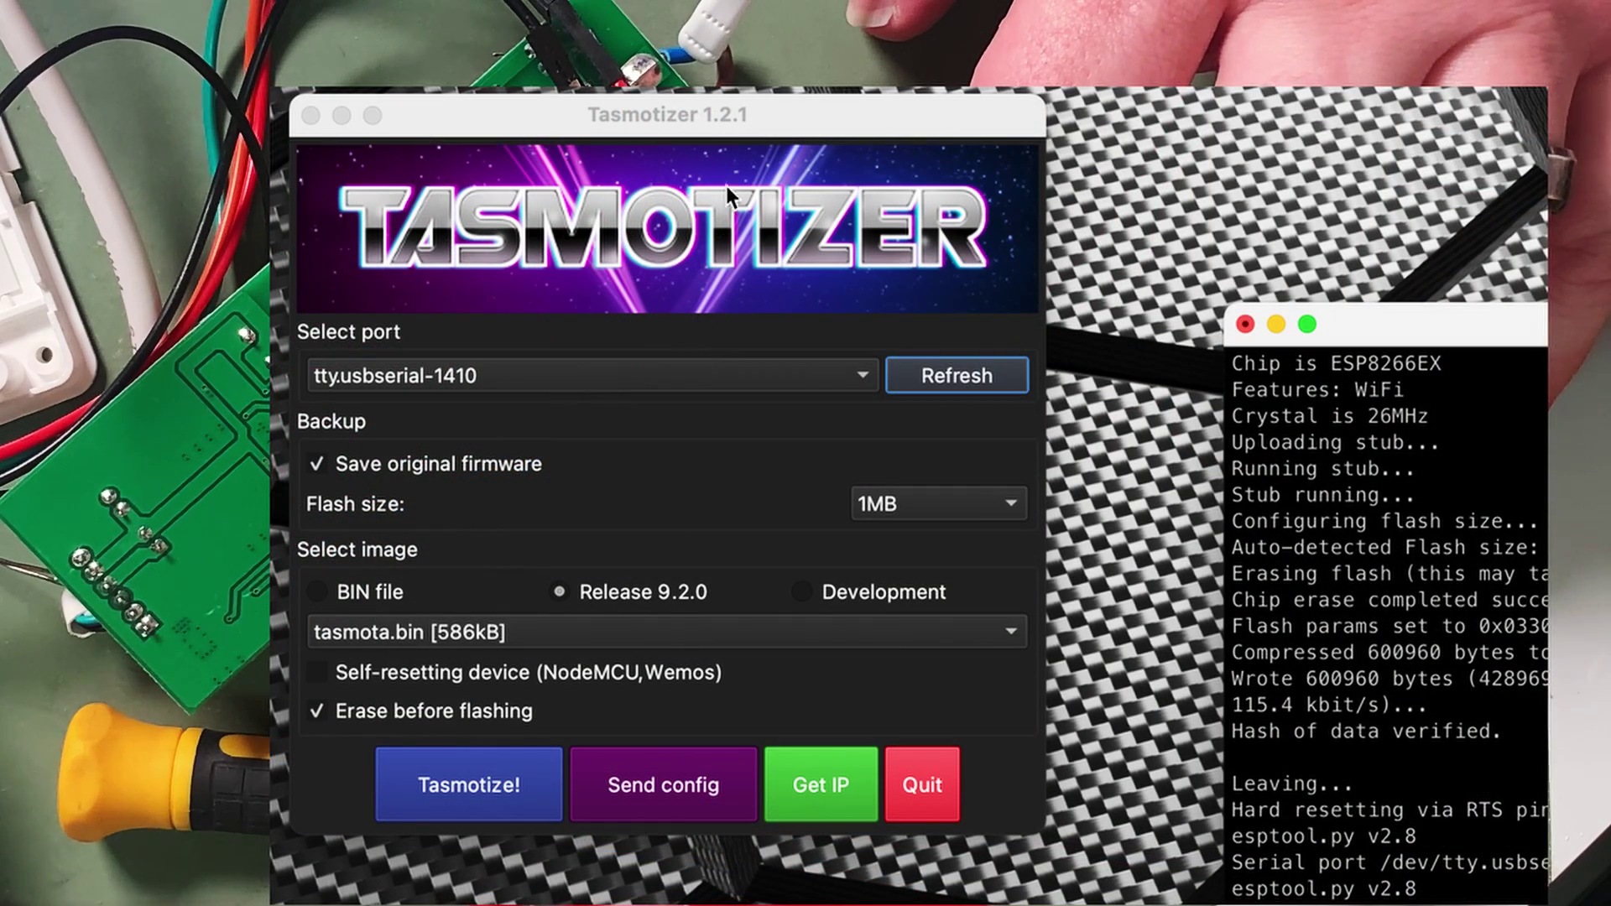
- Flash Release 9.2.0 tasmota.bin over tty.usbserial-1410, with original-firmware backup and erase enabled
{"action": "left_click", "coordinate": [944, 377]}
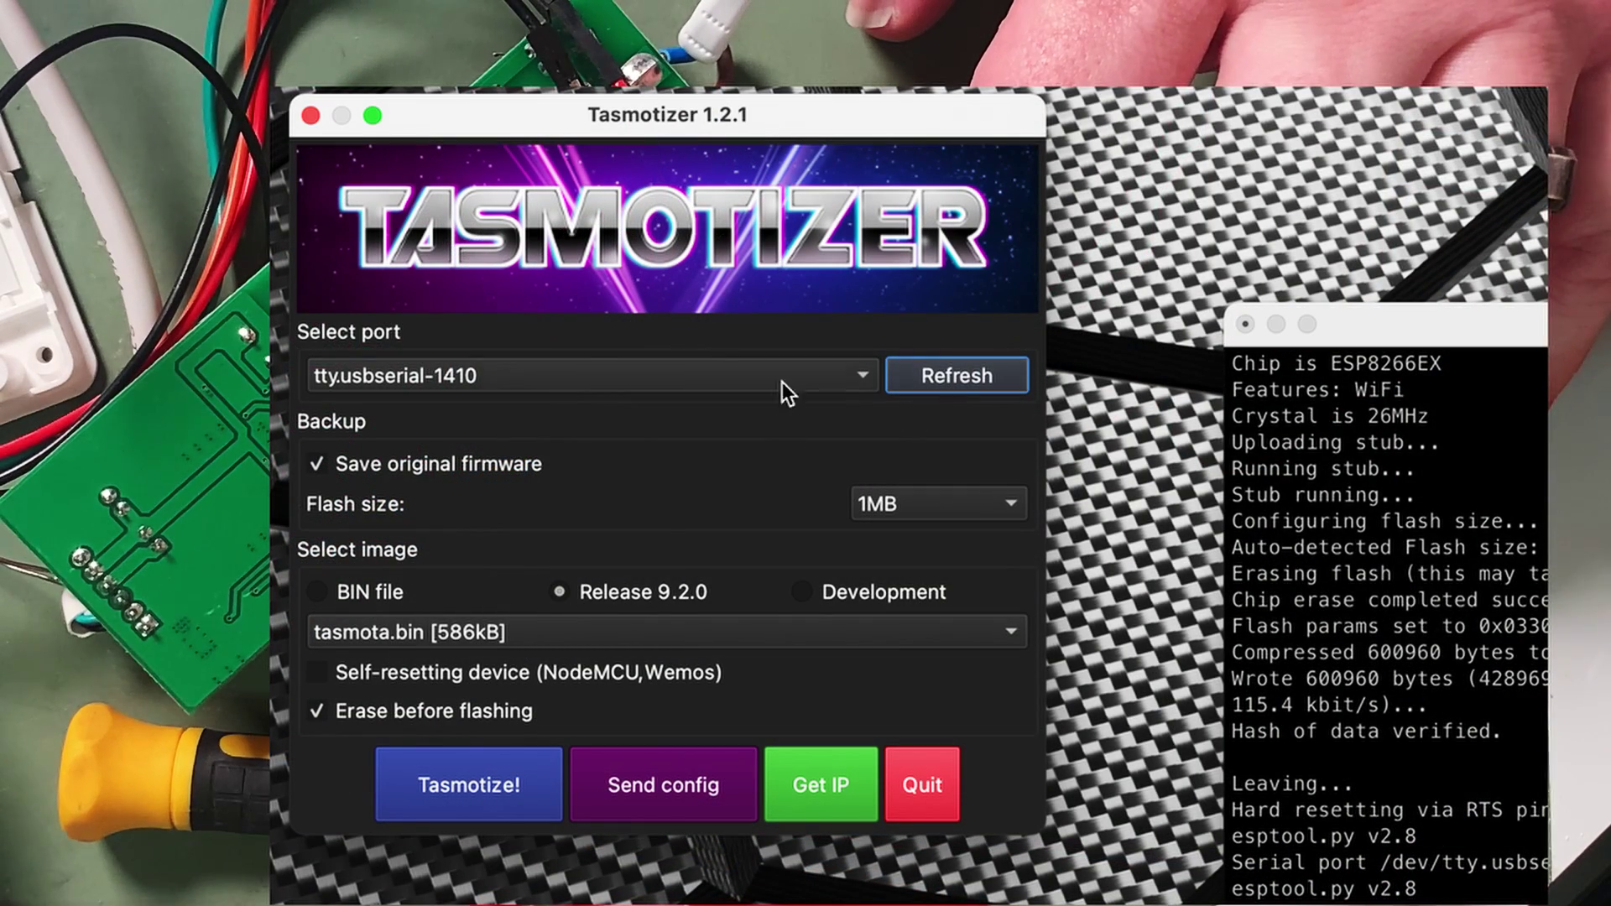
{"action": "left_click", "coordinate": [528, 378]}
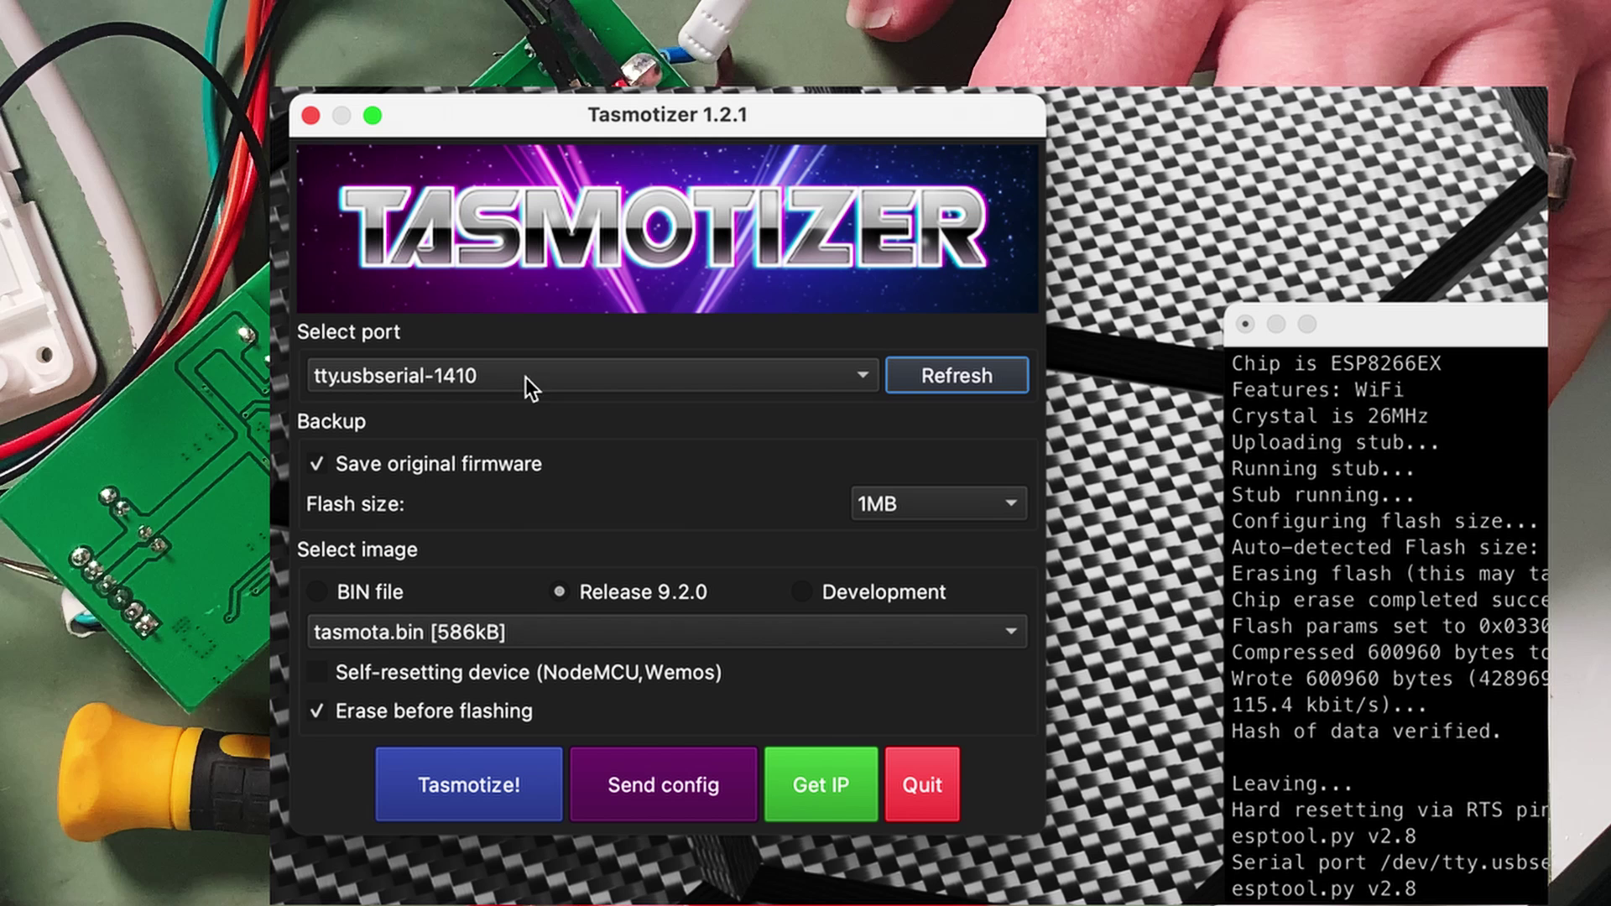
{"action": "left_click", "coordinate": [526, 376]}
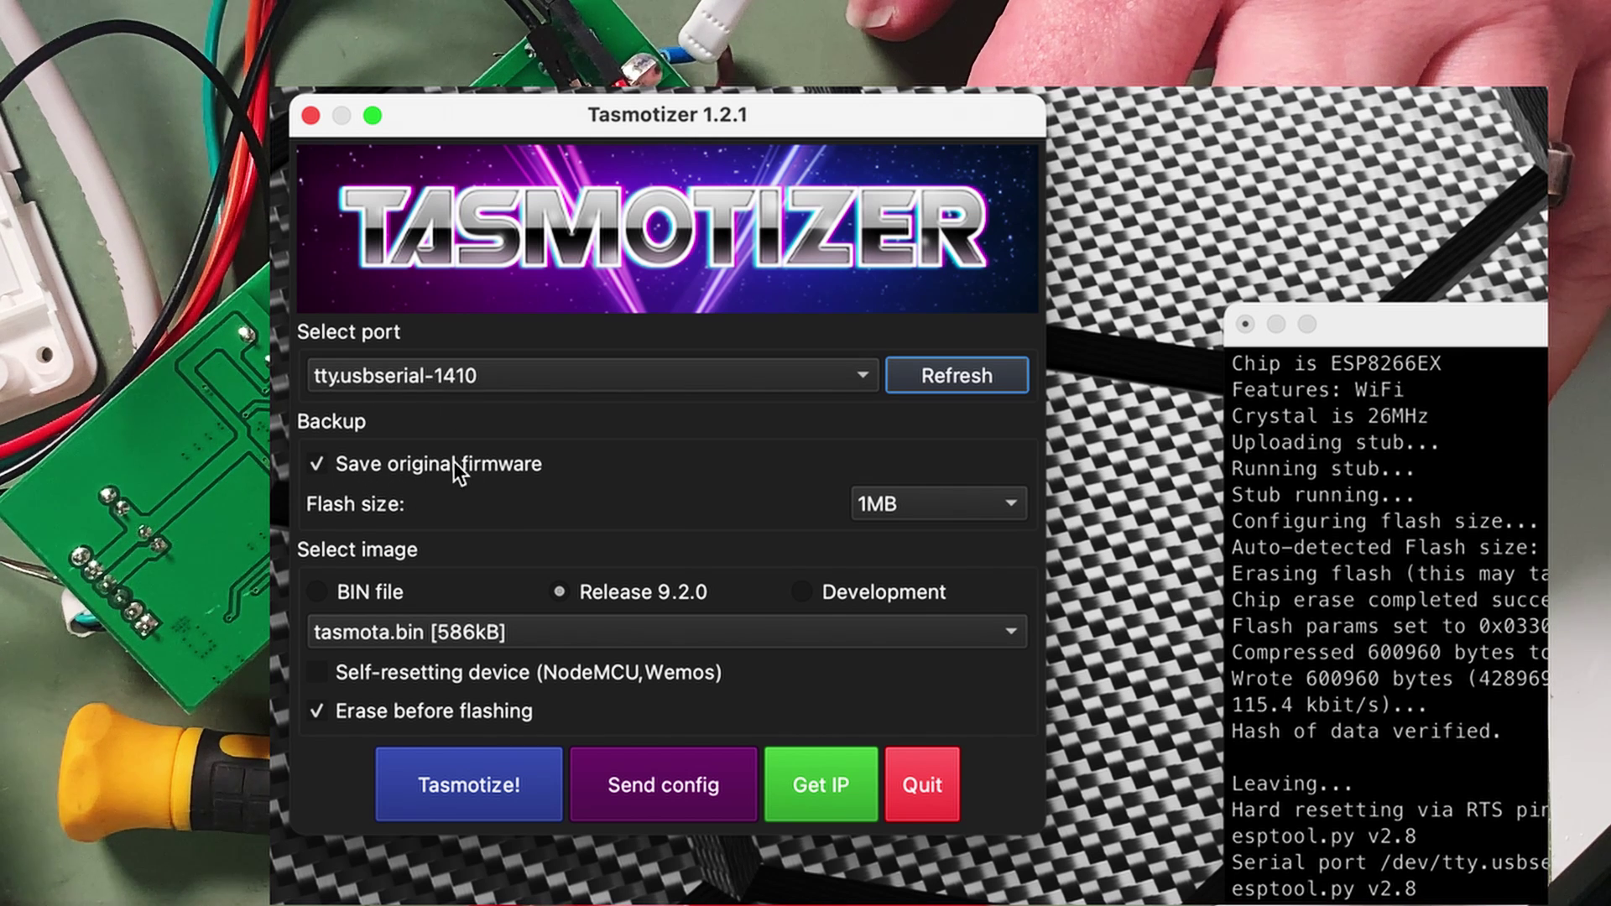
{"action": "mouse_move", "coordinate": [456, 455]}
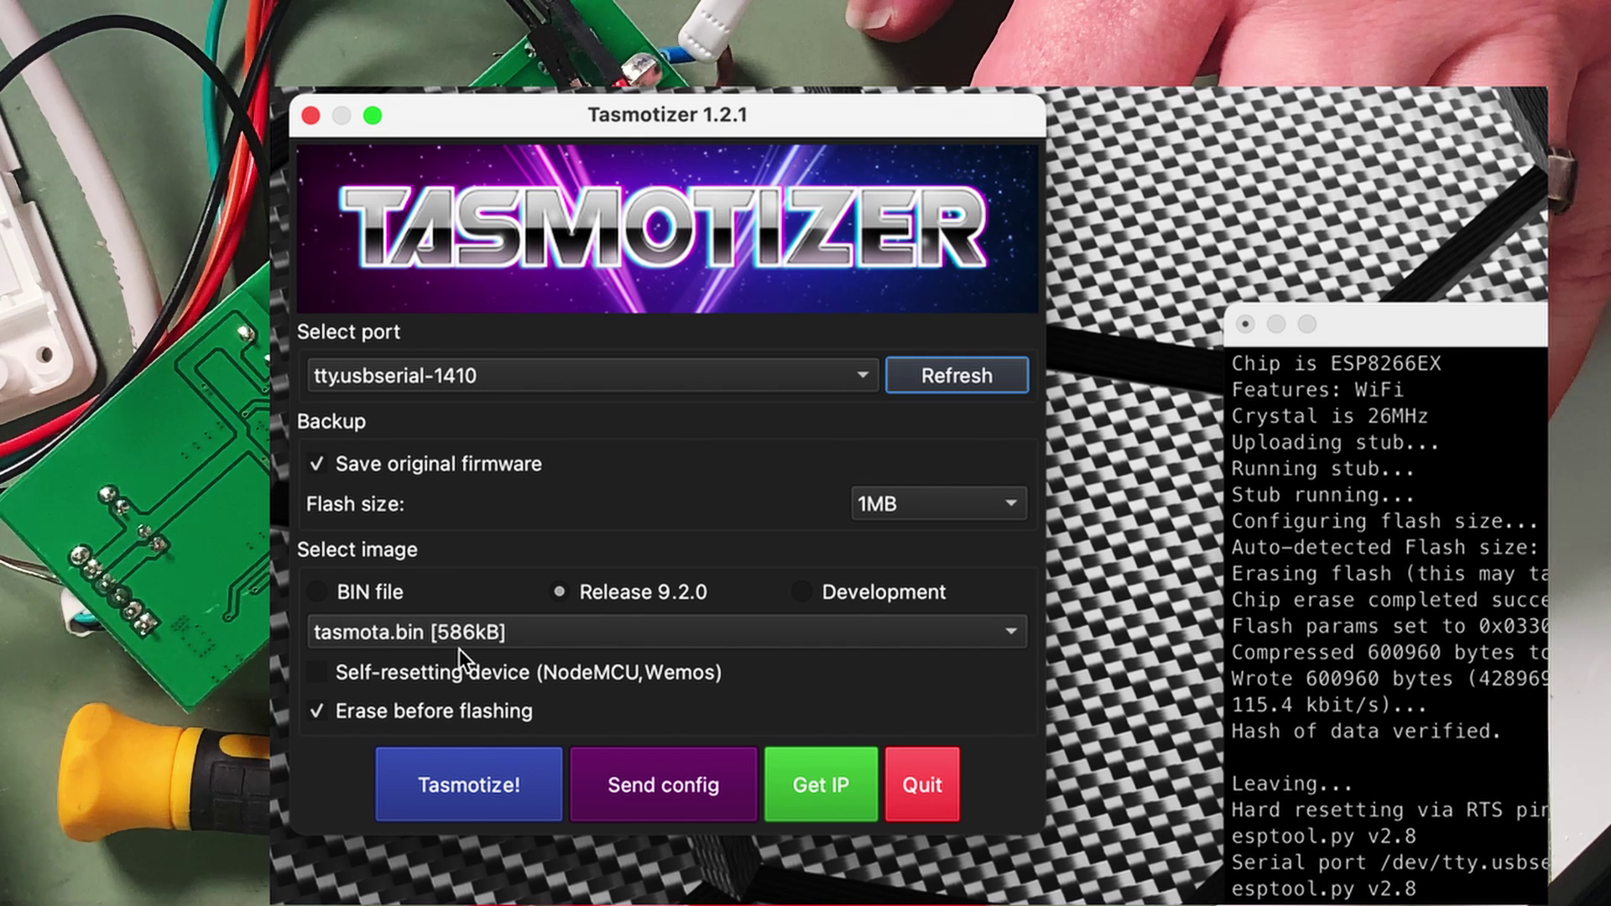
{"action": "left_click", "coordinate": [527, 647]}
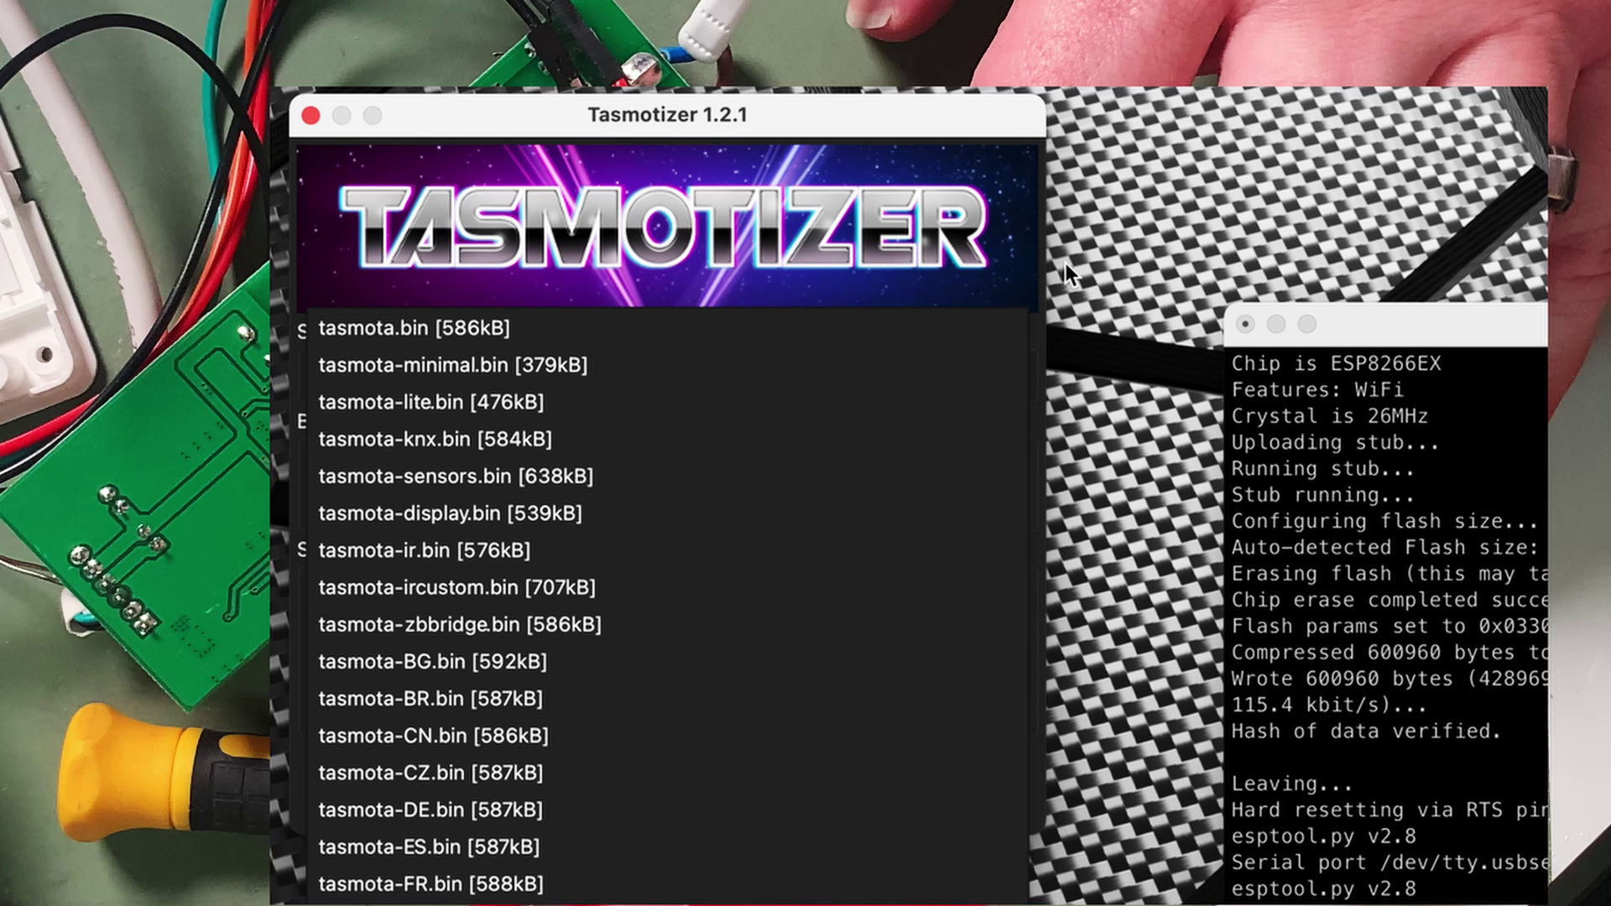
{"action": "left_click", "coordinate": [1109, 210]}
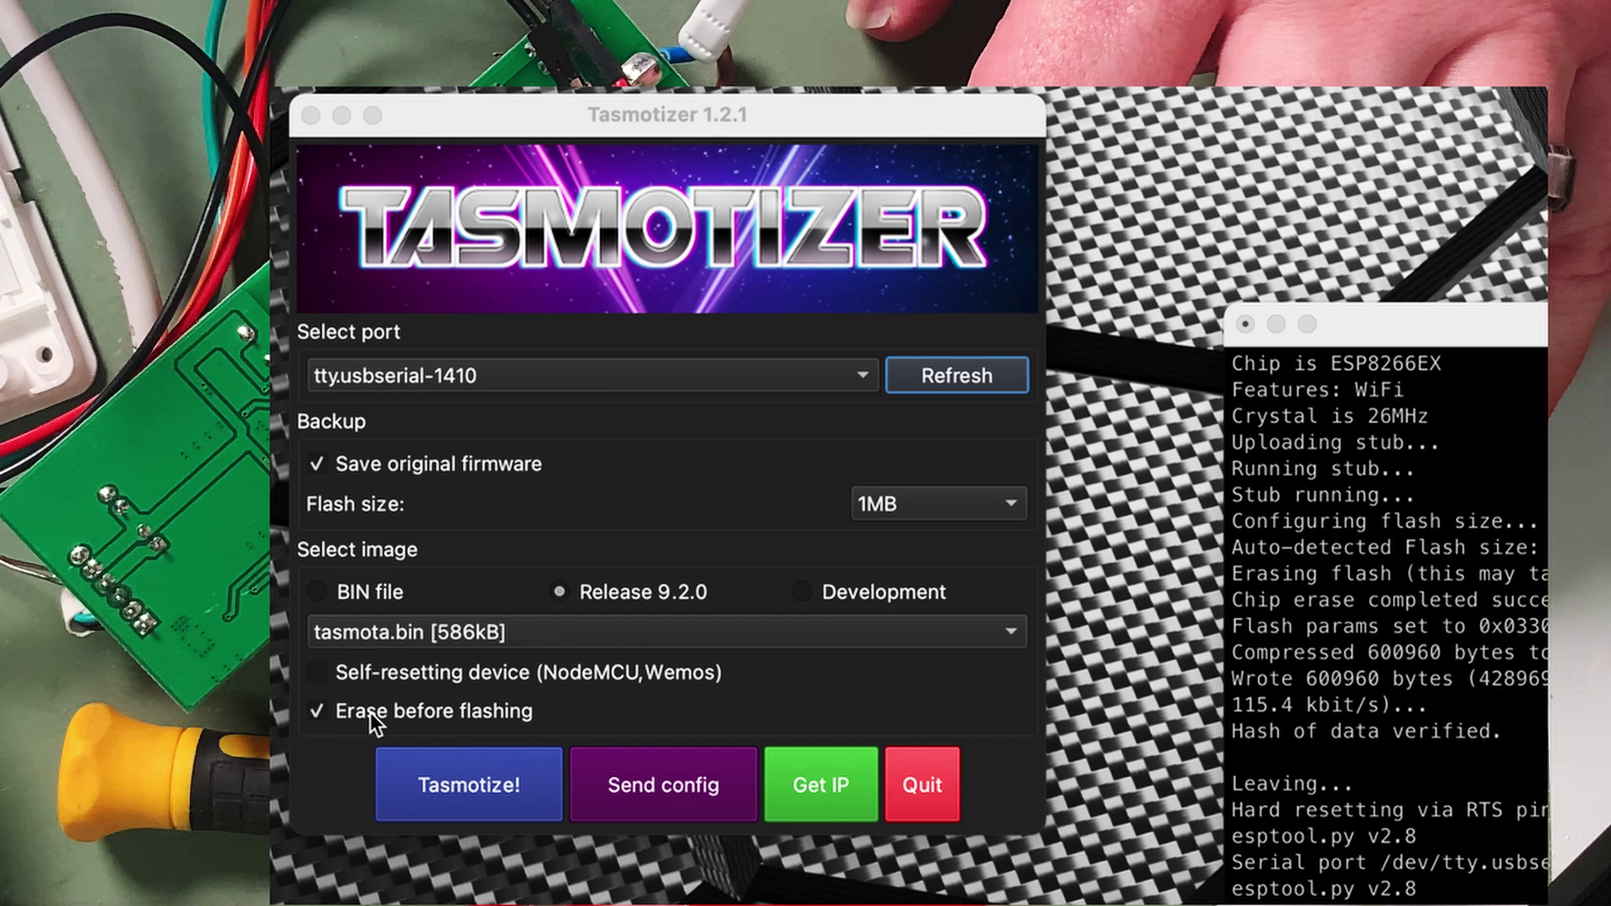
{"action": "left_click", "coordinate": [490, 793]}
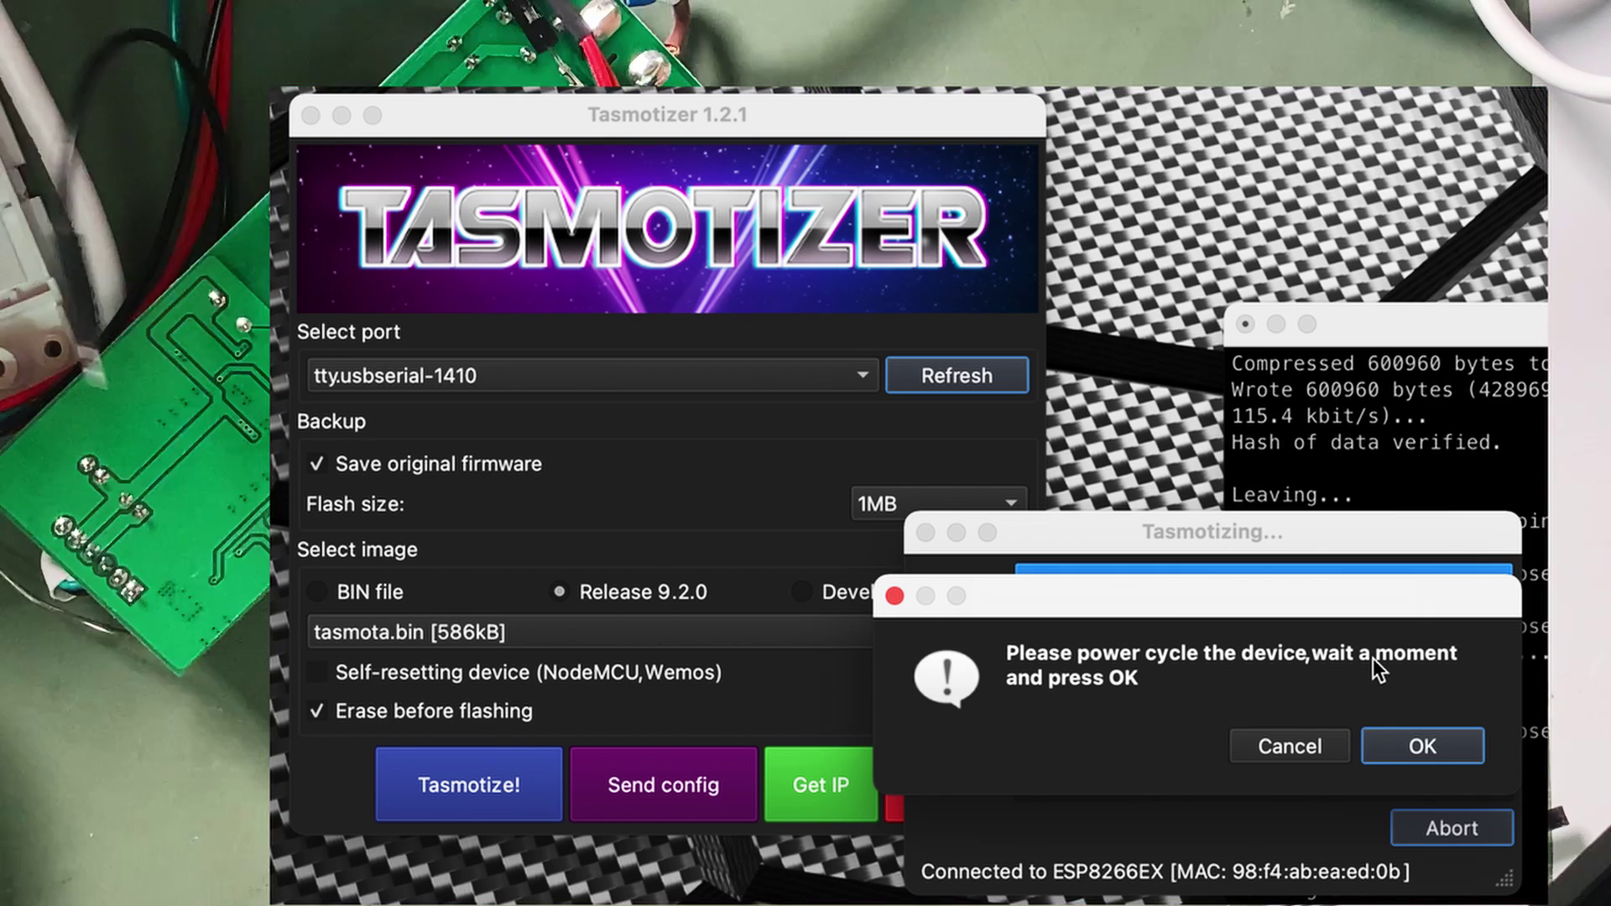
- Confirm the device was power cycled so the Tasmota flash completes
{"action": "left_click", "coordinate": [1426, 746]}
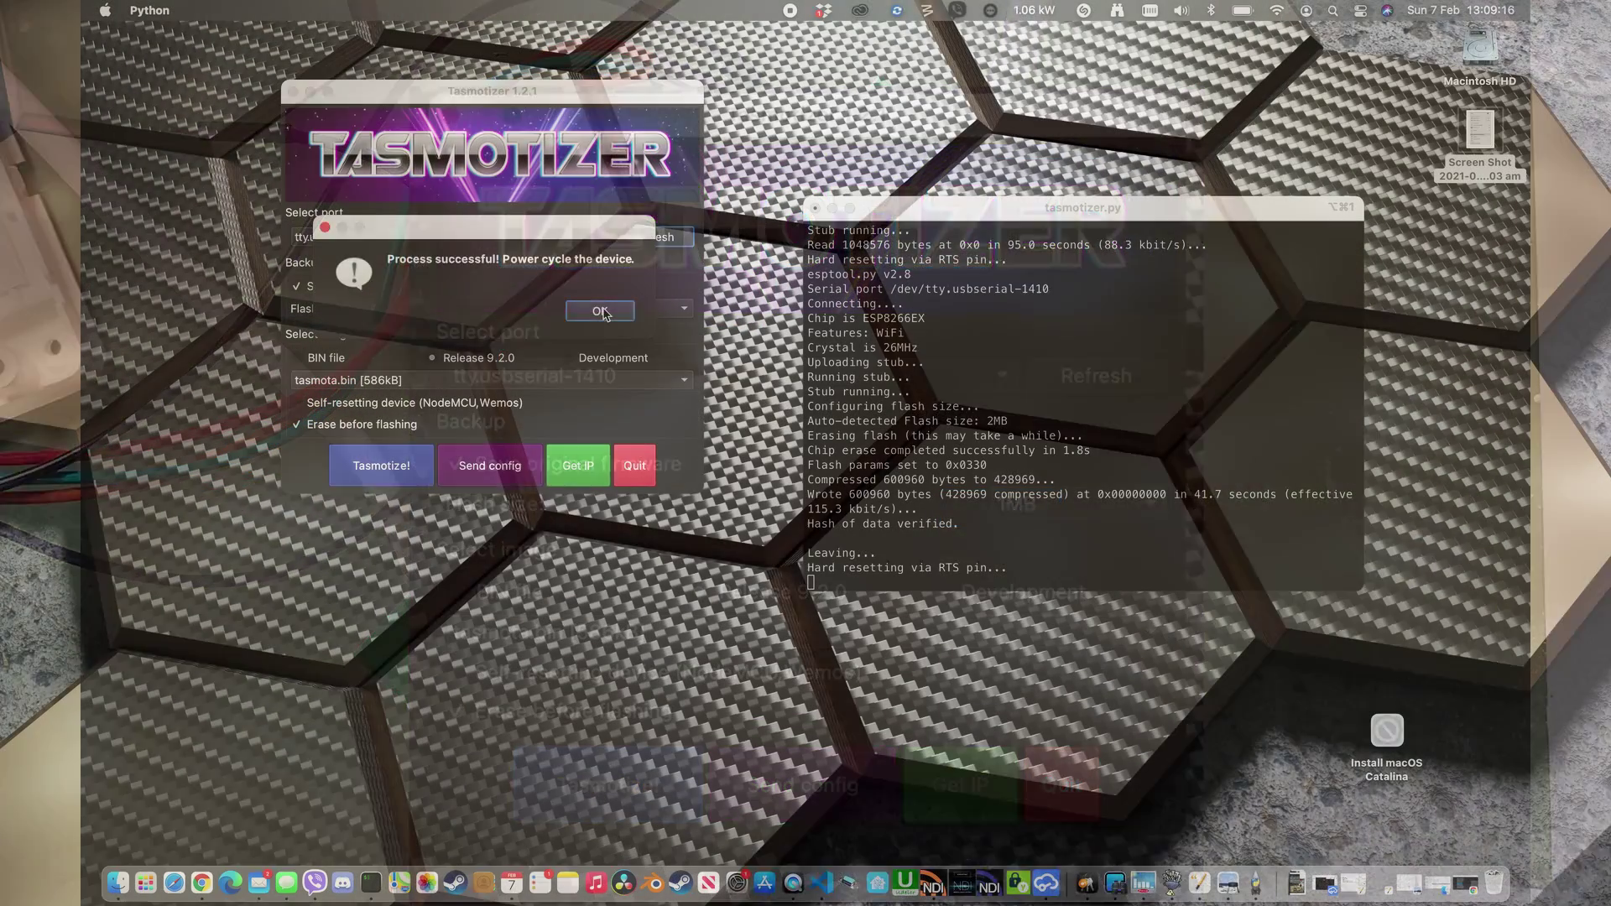
- Dismiss the flash success message and list Other Networks in the macOS Wi-Fi menu
{"action": "left_click", "coordinate": [600, 312]}
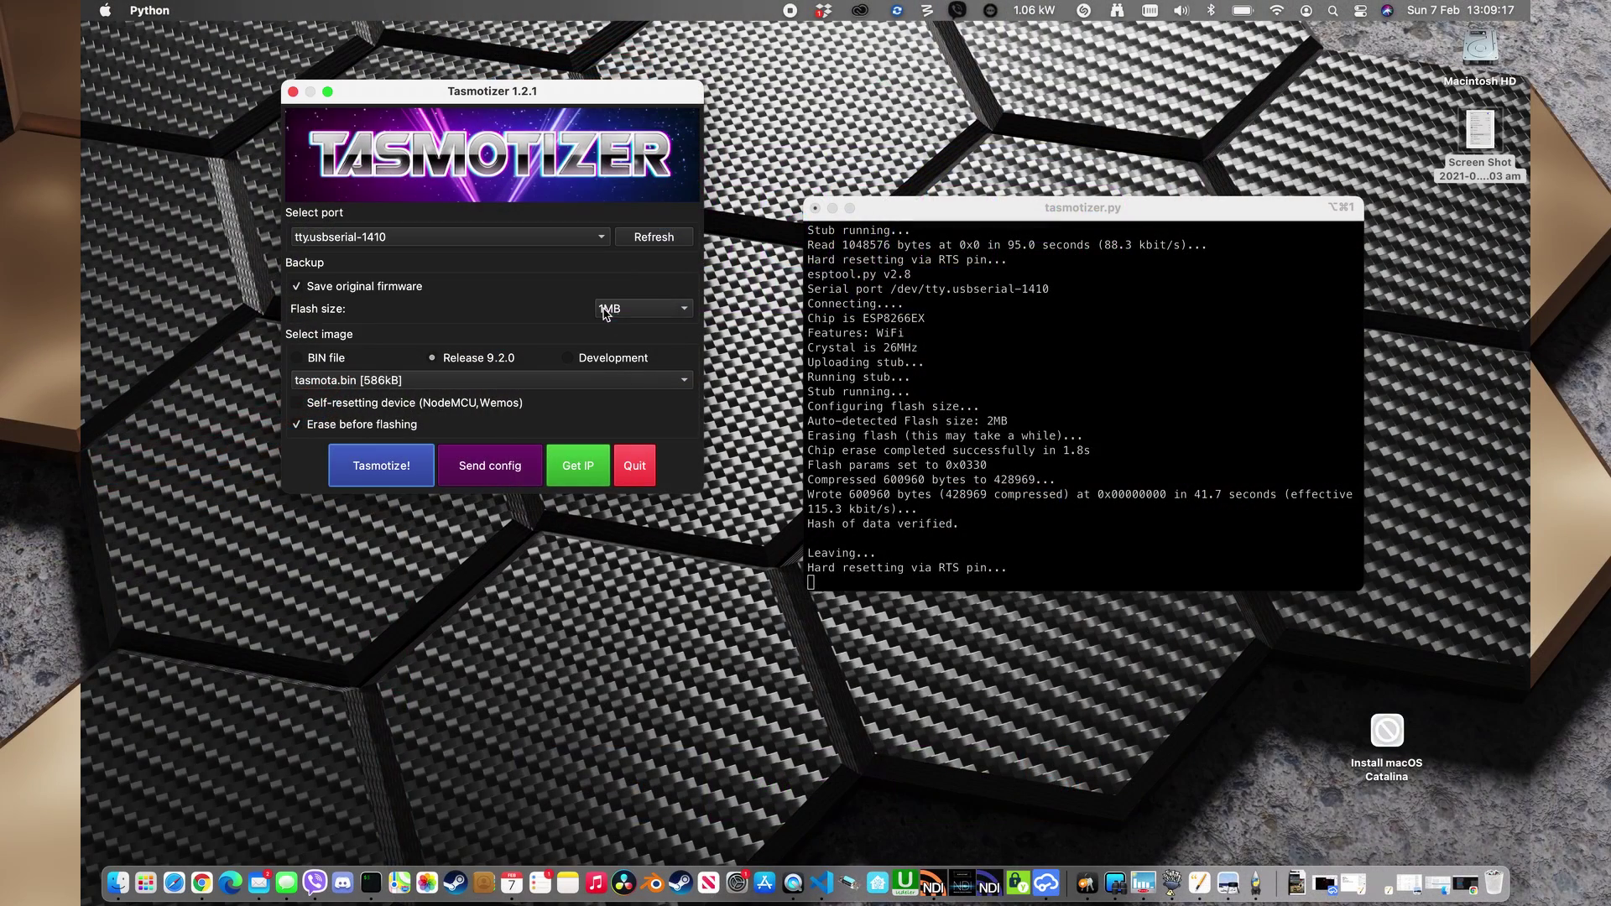
{"action": "left_click", "coordinate": [1277, 8]}
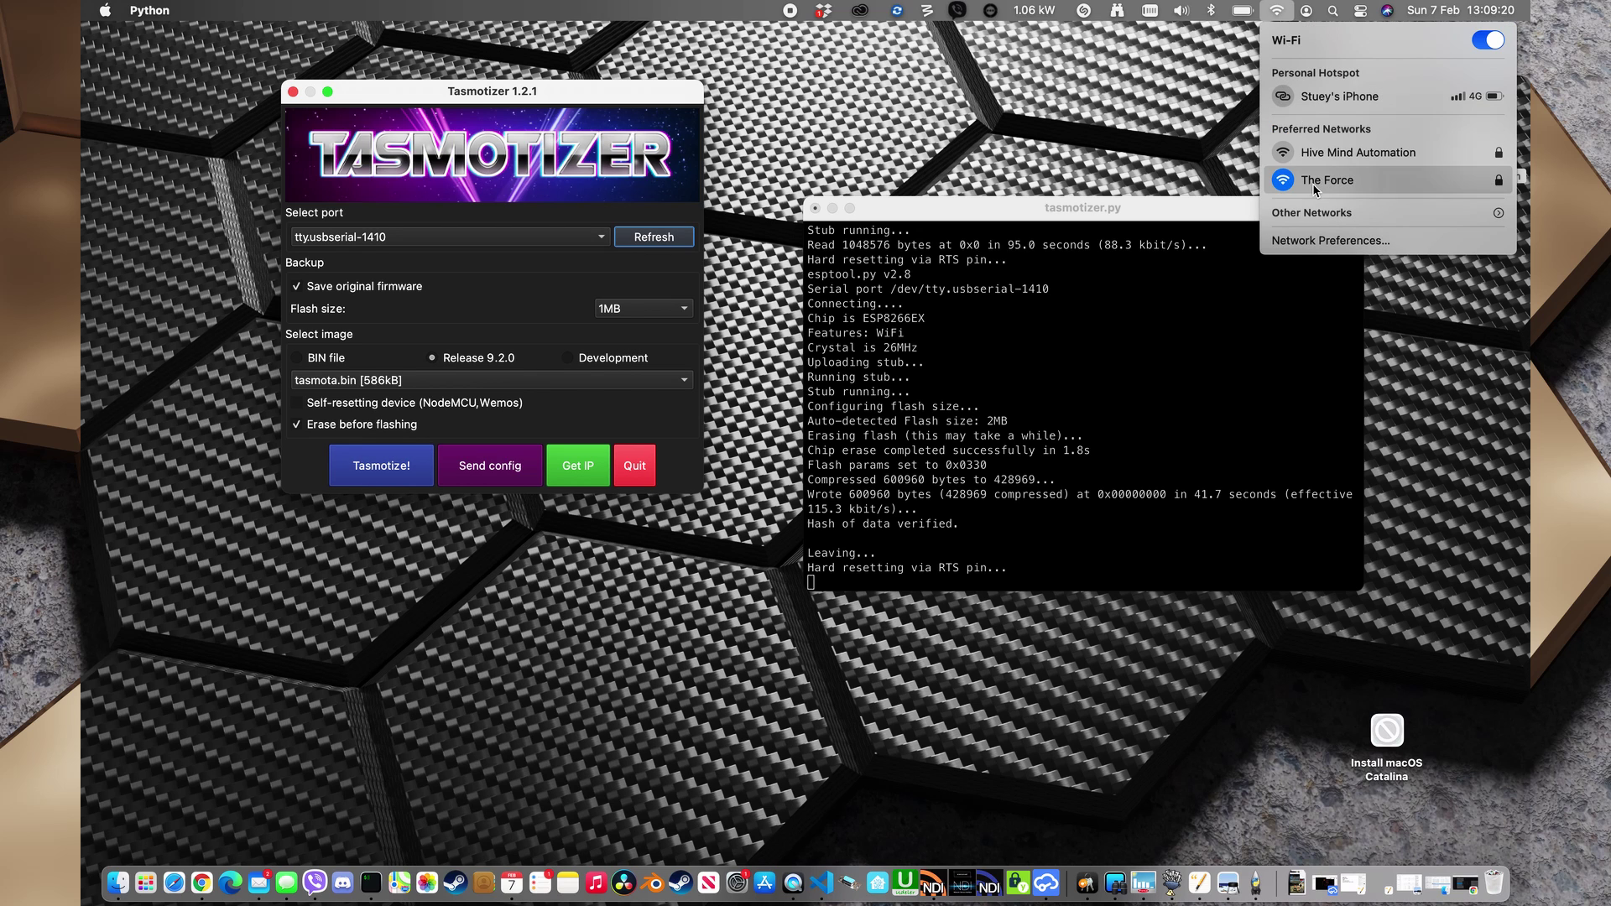
{"action": "left_click", "coordinate": [1314, 214]}
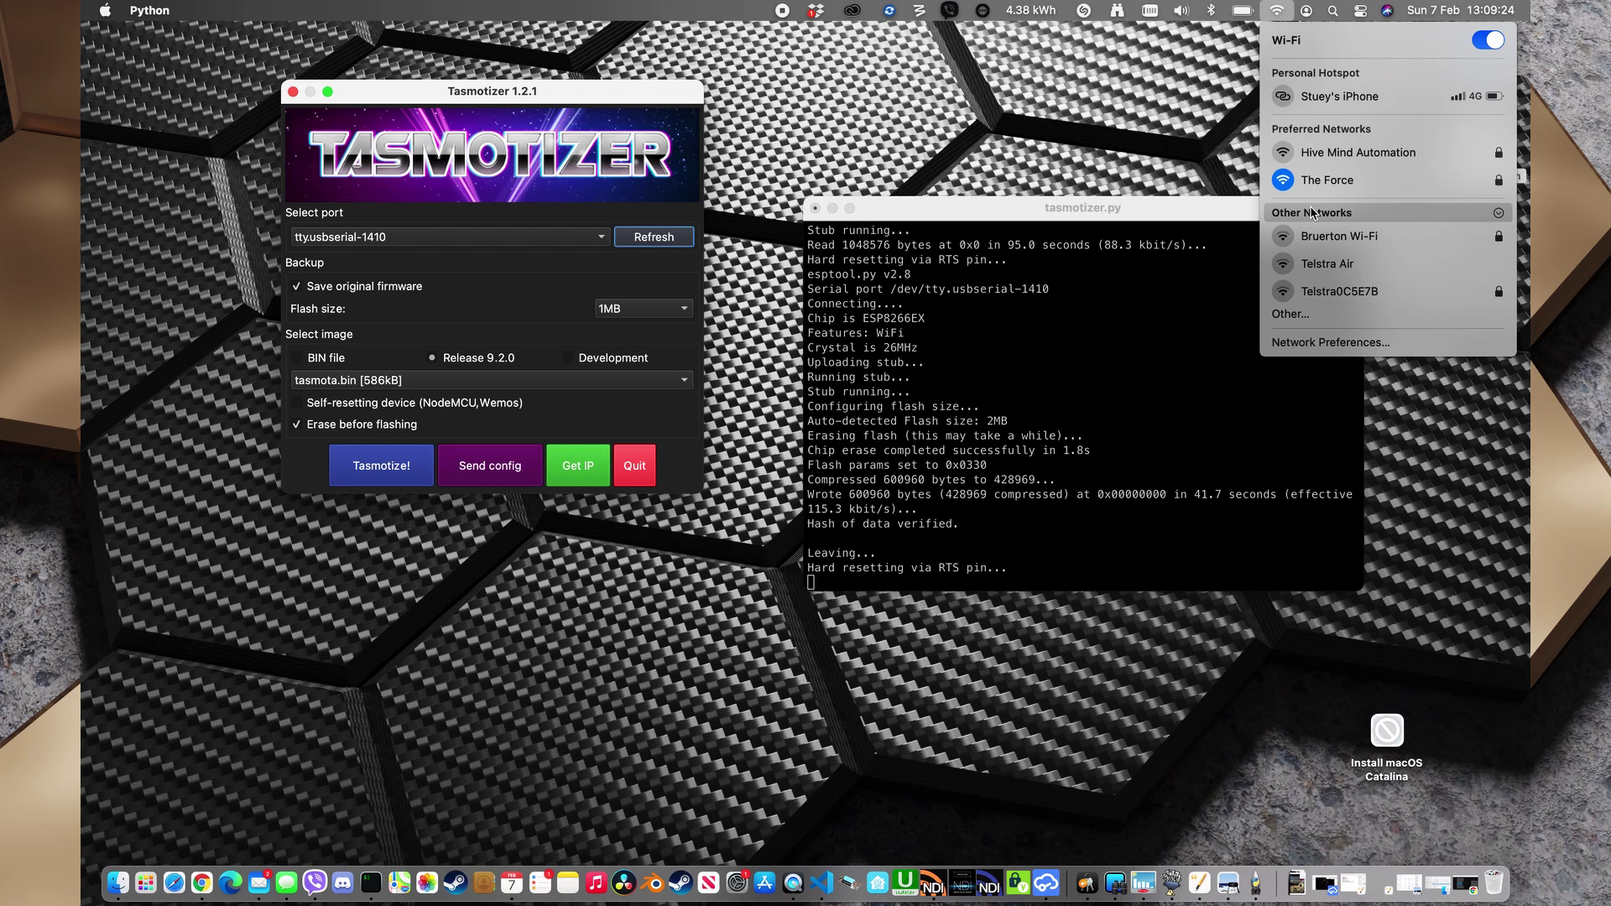
{"action": "left_click", "coordinate": [1277, 8]}
{"action": "left_click", "coordinate": [1277, 8]}
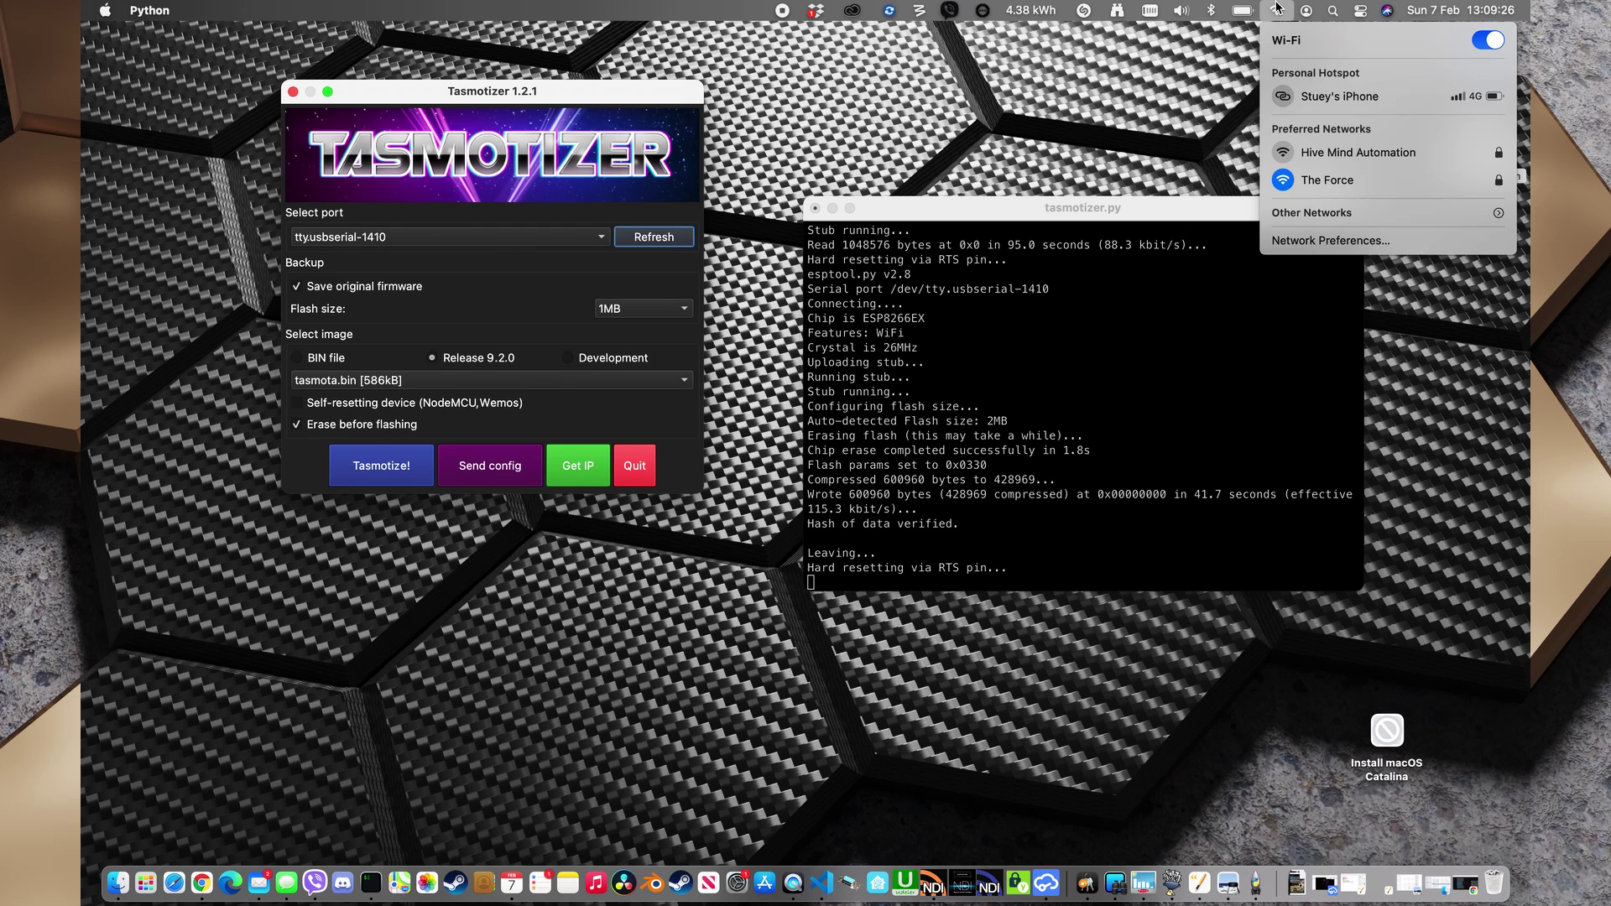
{"action": "left_click", "coordinate": [1322, 214]}
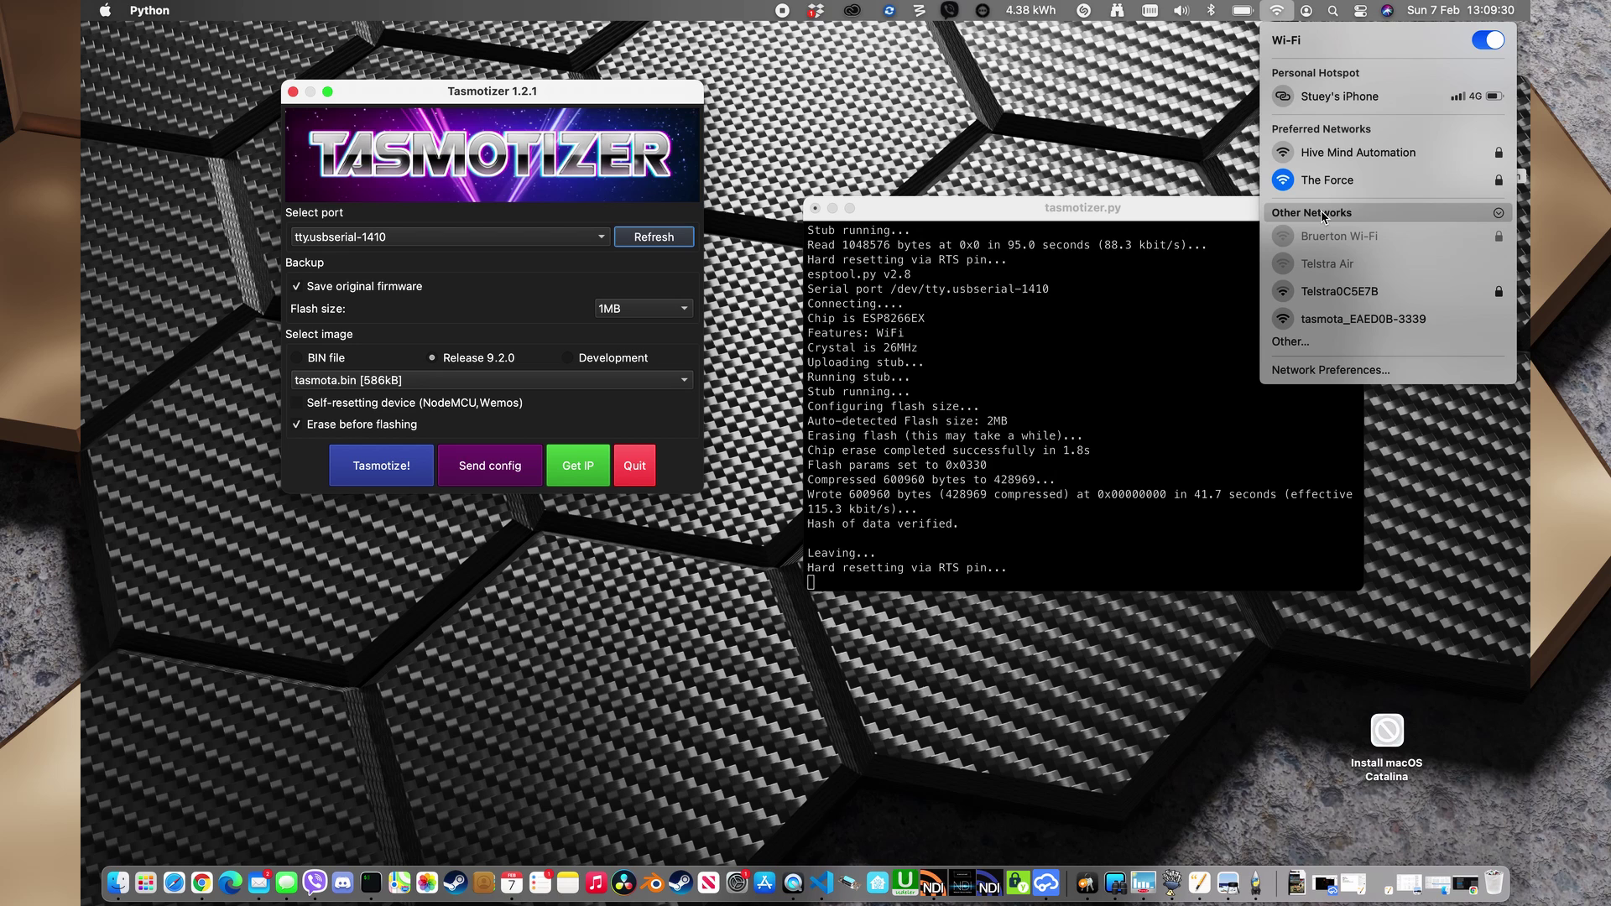
- Screenshot the Wi-Fi network list and join the tasmota_EAED0B-3339 access point
{"action": "key", "text": "space"}
{"action": "left_click", "coordinate": [1394, 322]}
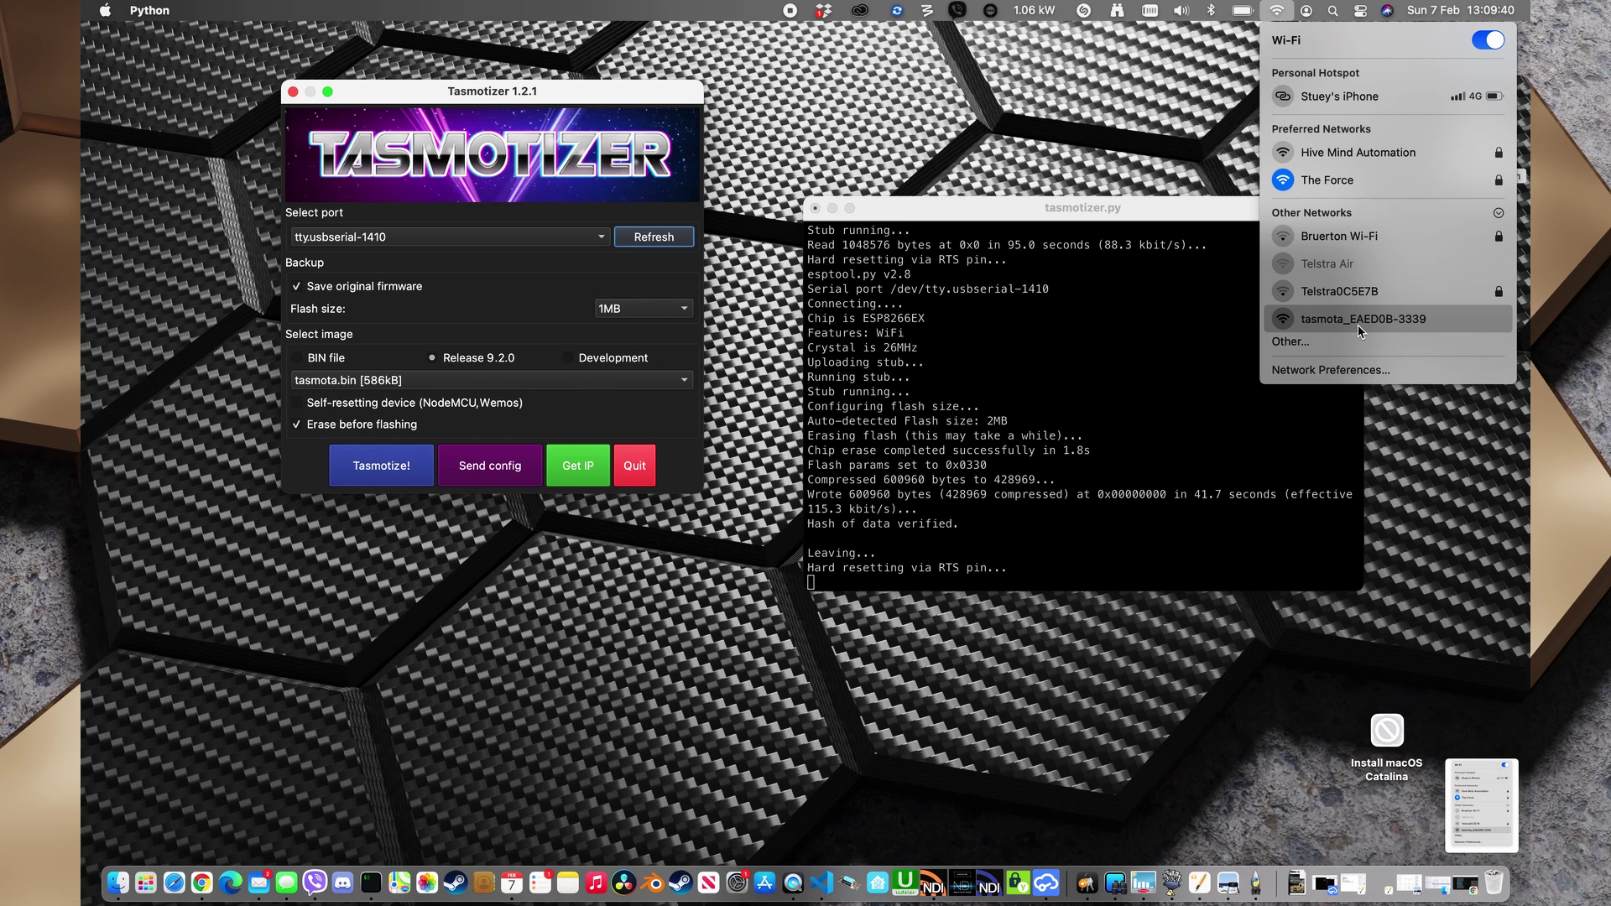
{"action": "left_click", "coordinate": [1364, 322]}
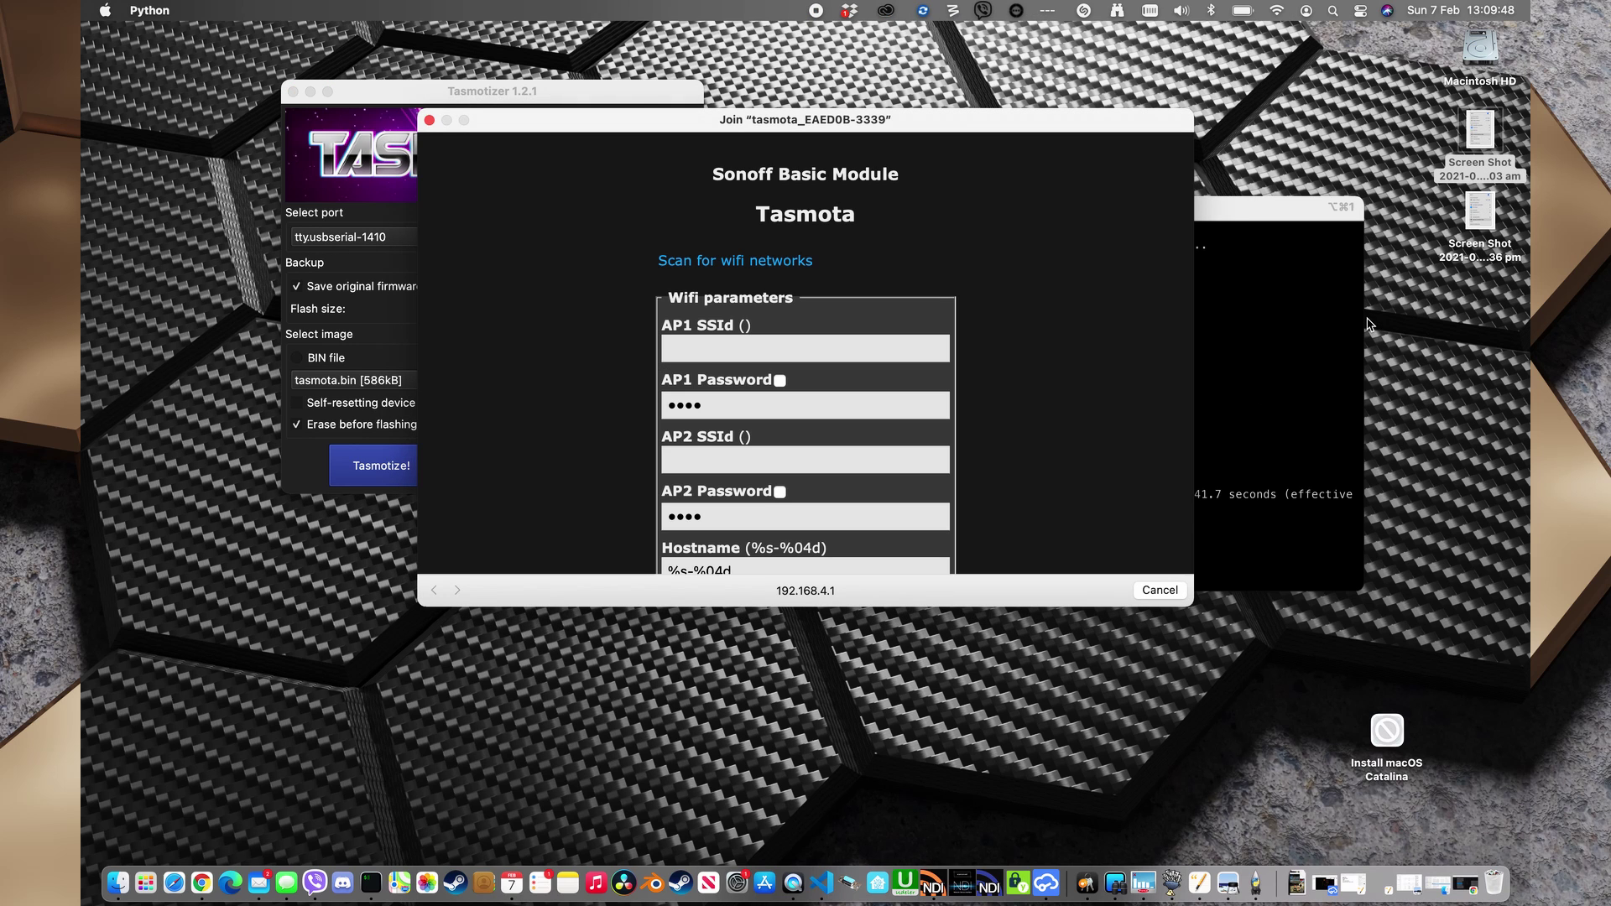
- Scan for networks, choose The Force as AP1 SSId, and enter its Wi-Fi password
{"action": "left_click", "coordinate": [738, 269]}
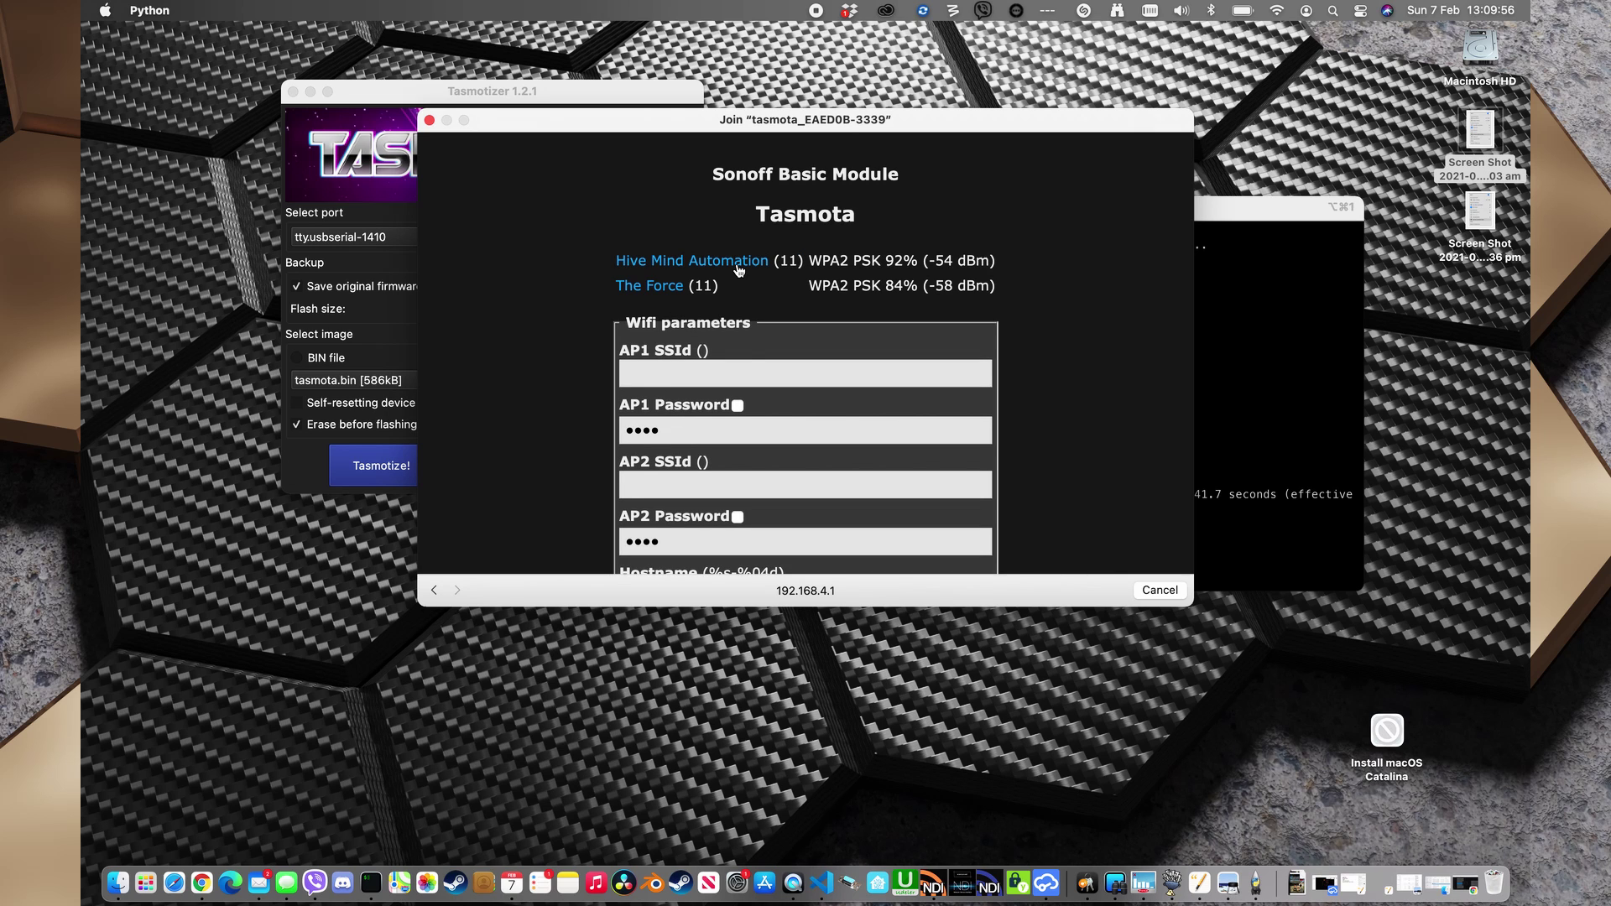
{"action": "left_click", "coordinate": [674, 288]}
{"action": "type", "text": "***"}
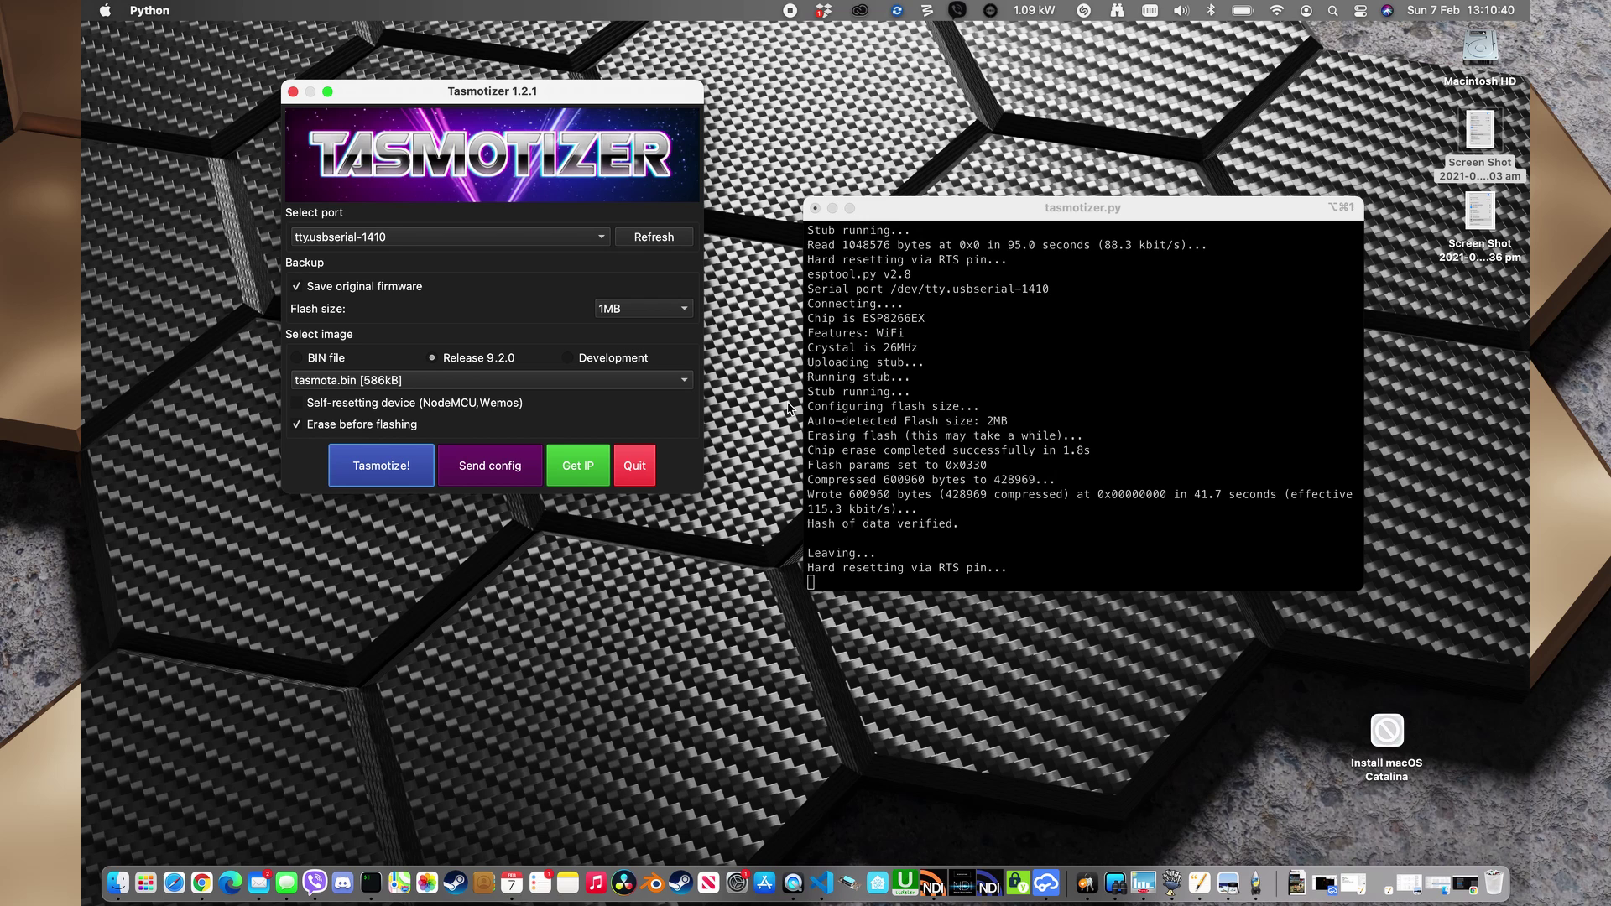
- Launch LanScan, scan the local network and filter the results by 'tas'
{"action": "key", "text": "super+space"}
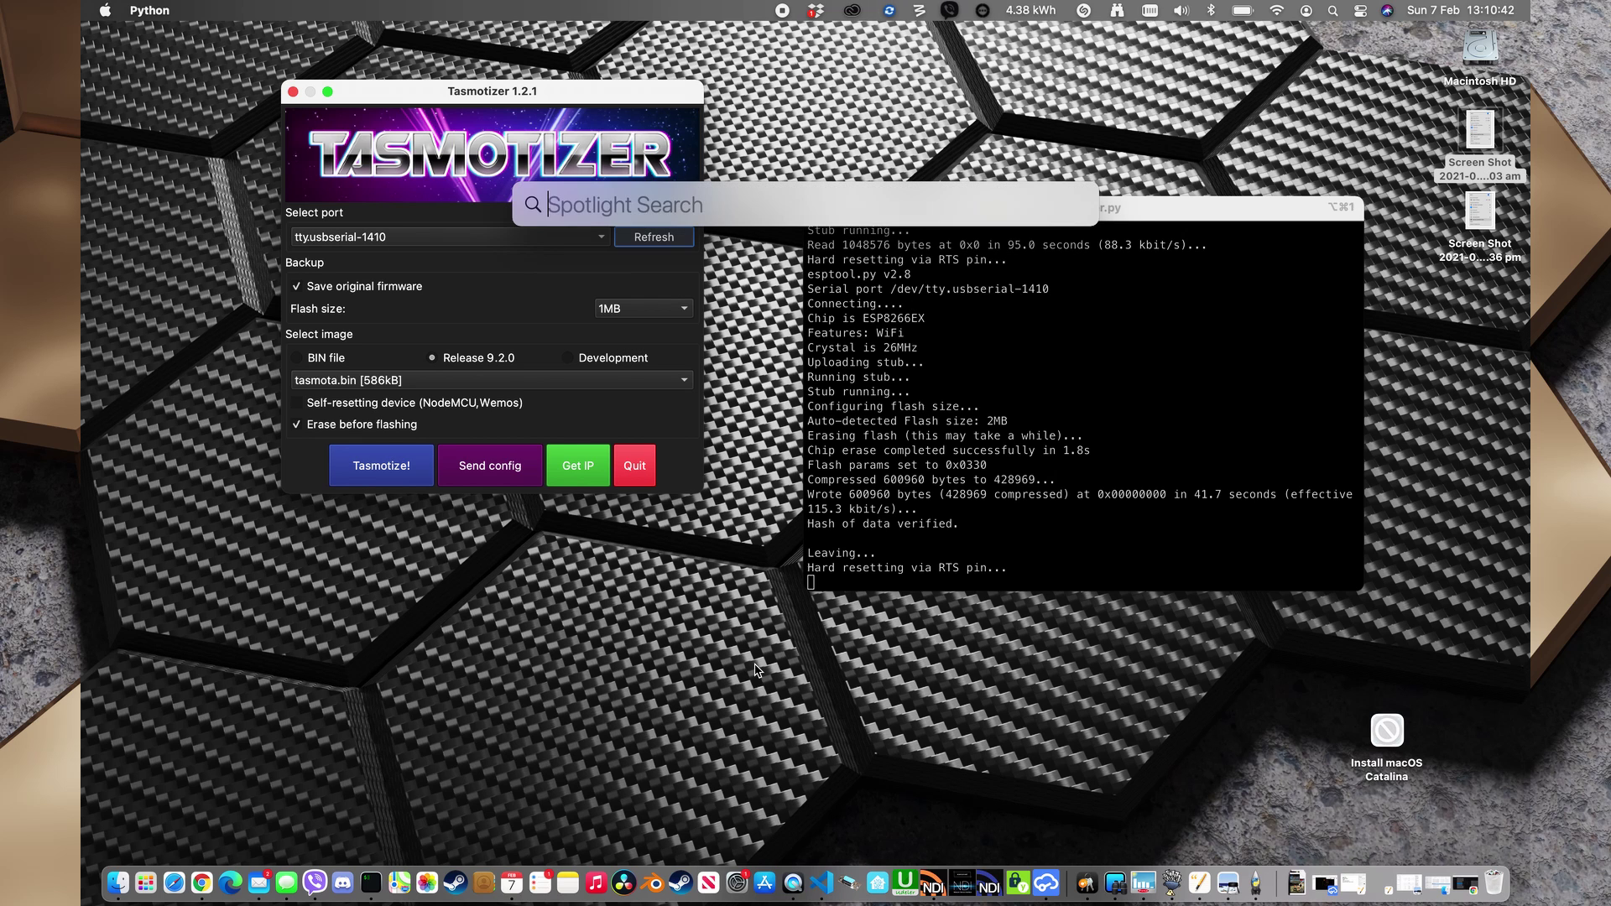
{"action": "type", "text": "lanscan"}
{"action": "key", "text": "Return"}
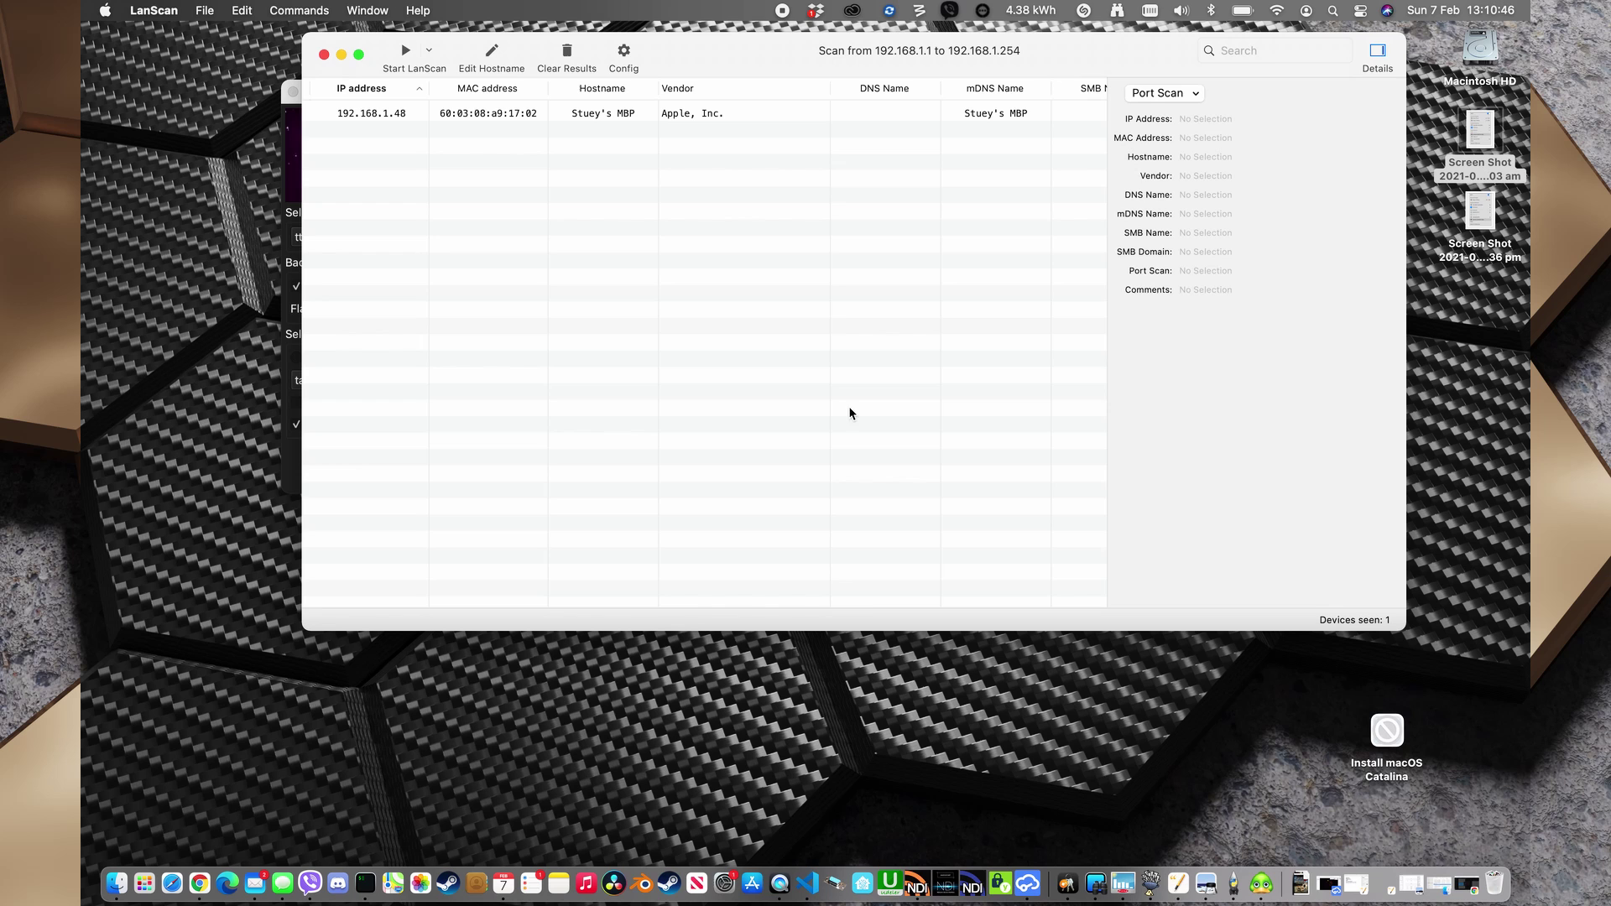
{"action": "left_click", "coordinate": [408, 52]}
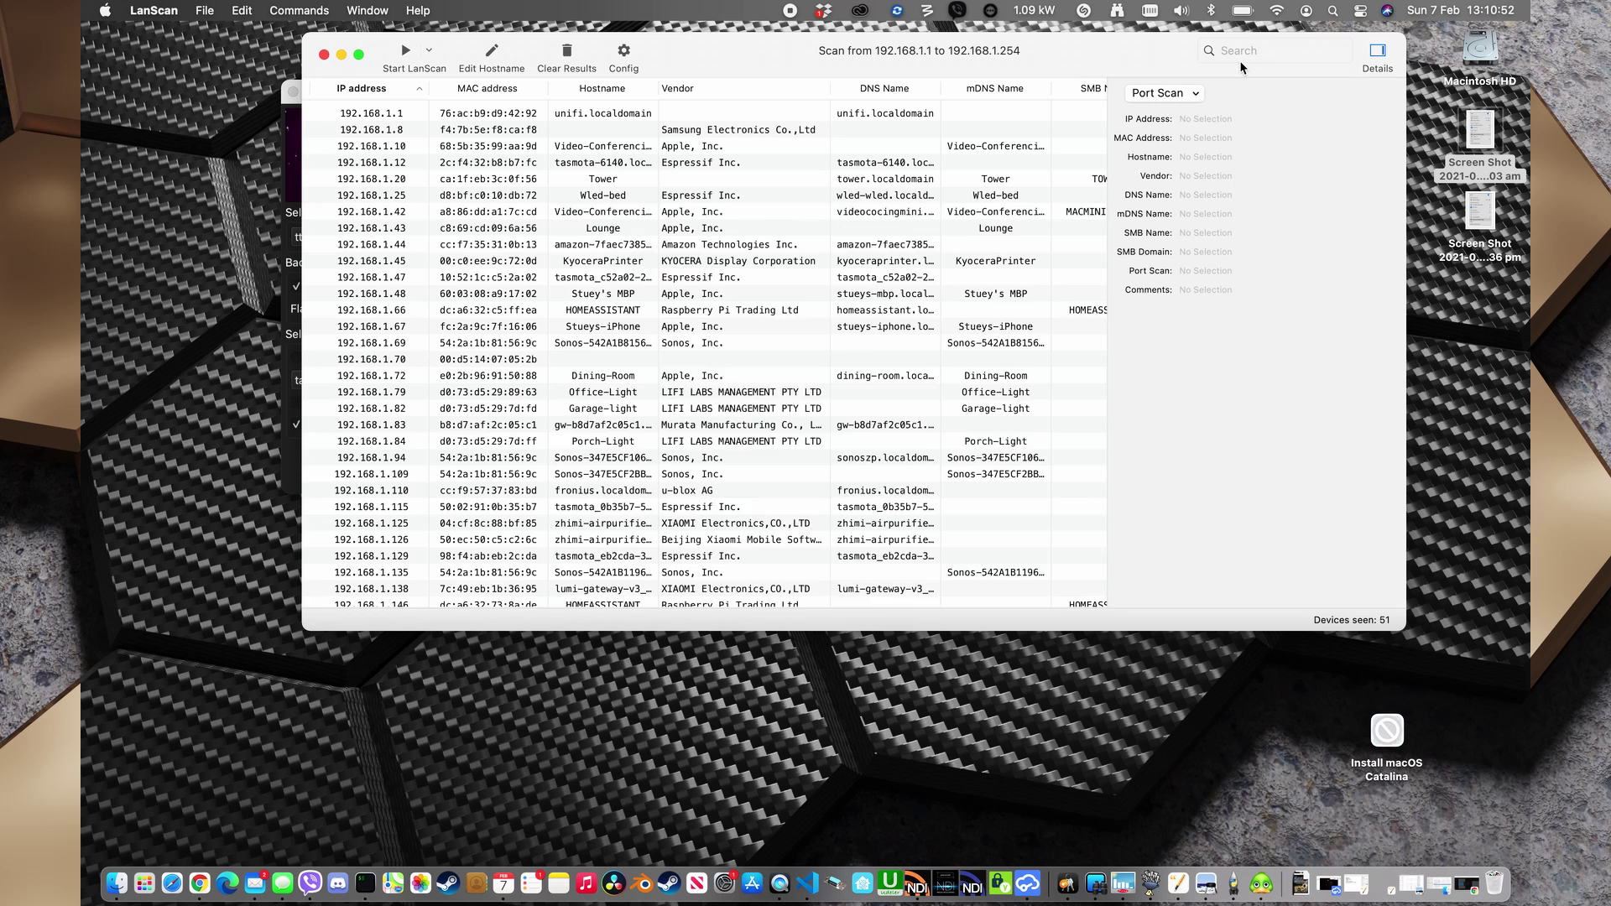
{"action": "left_click", "coordinate": [1258, 49]}
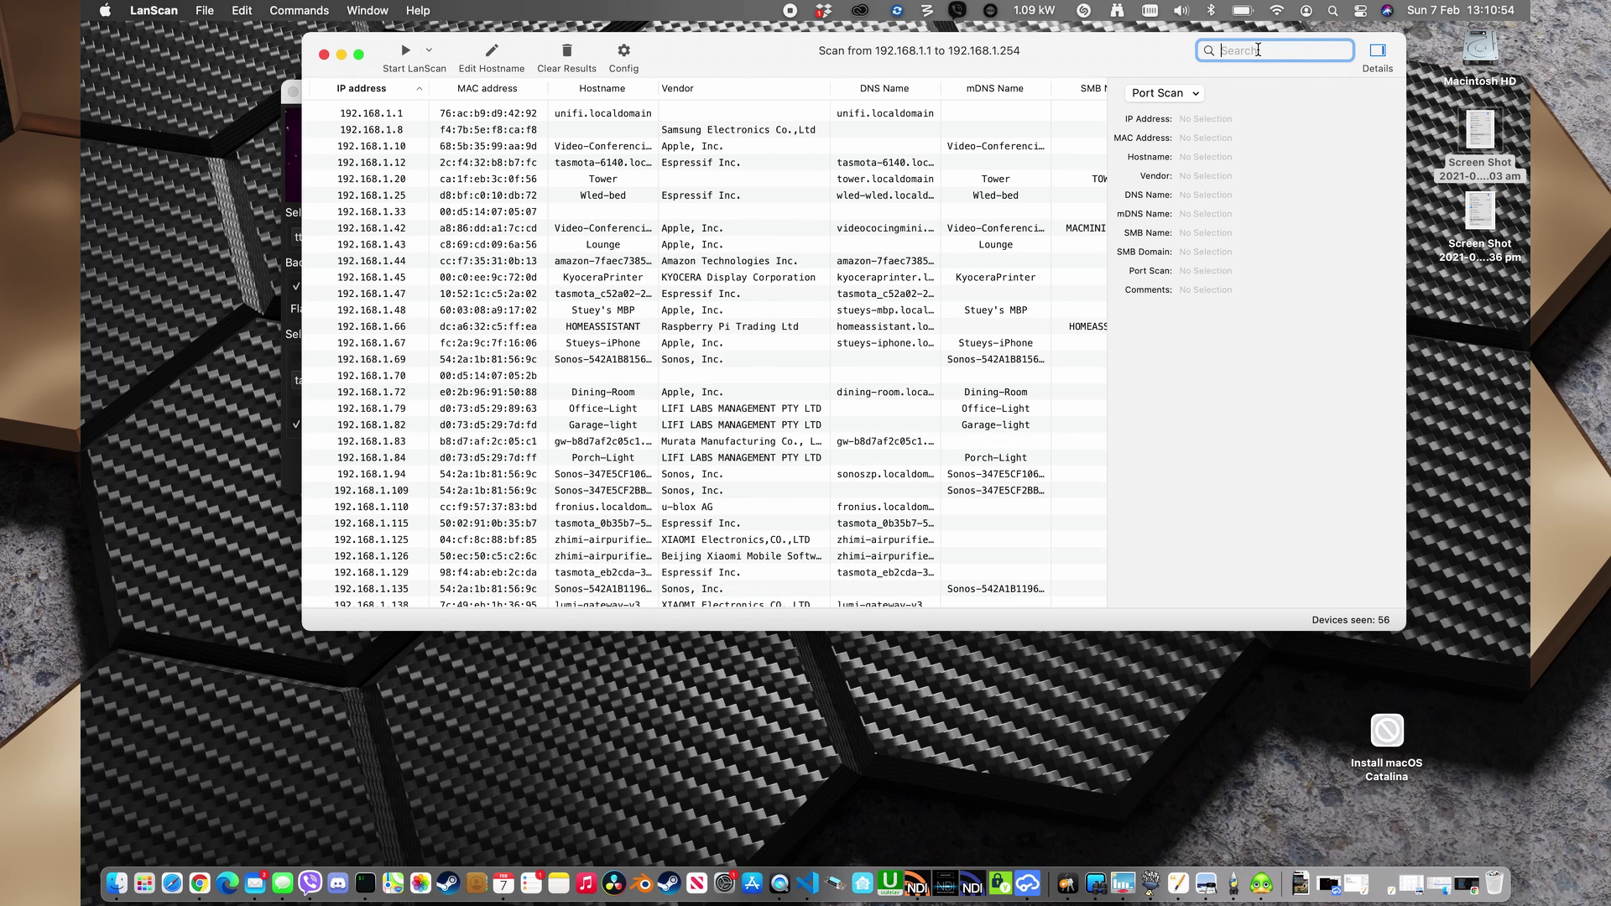
{"action": "type", "text": "tasm"}
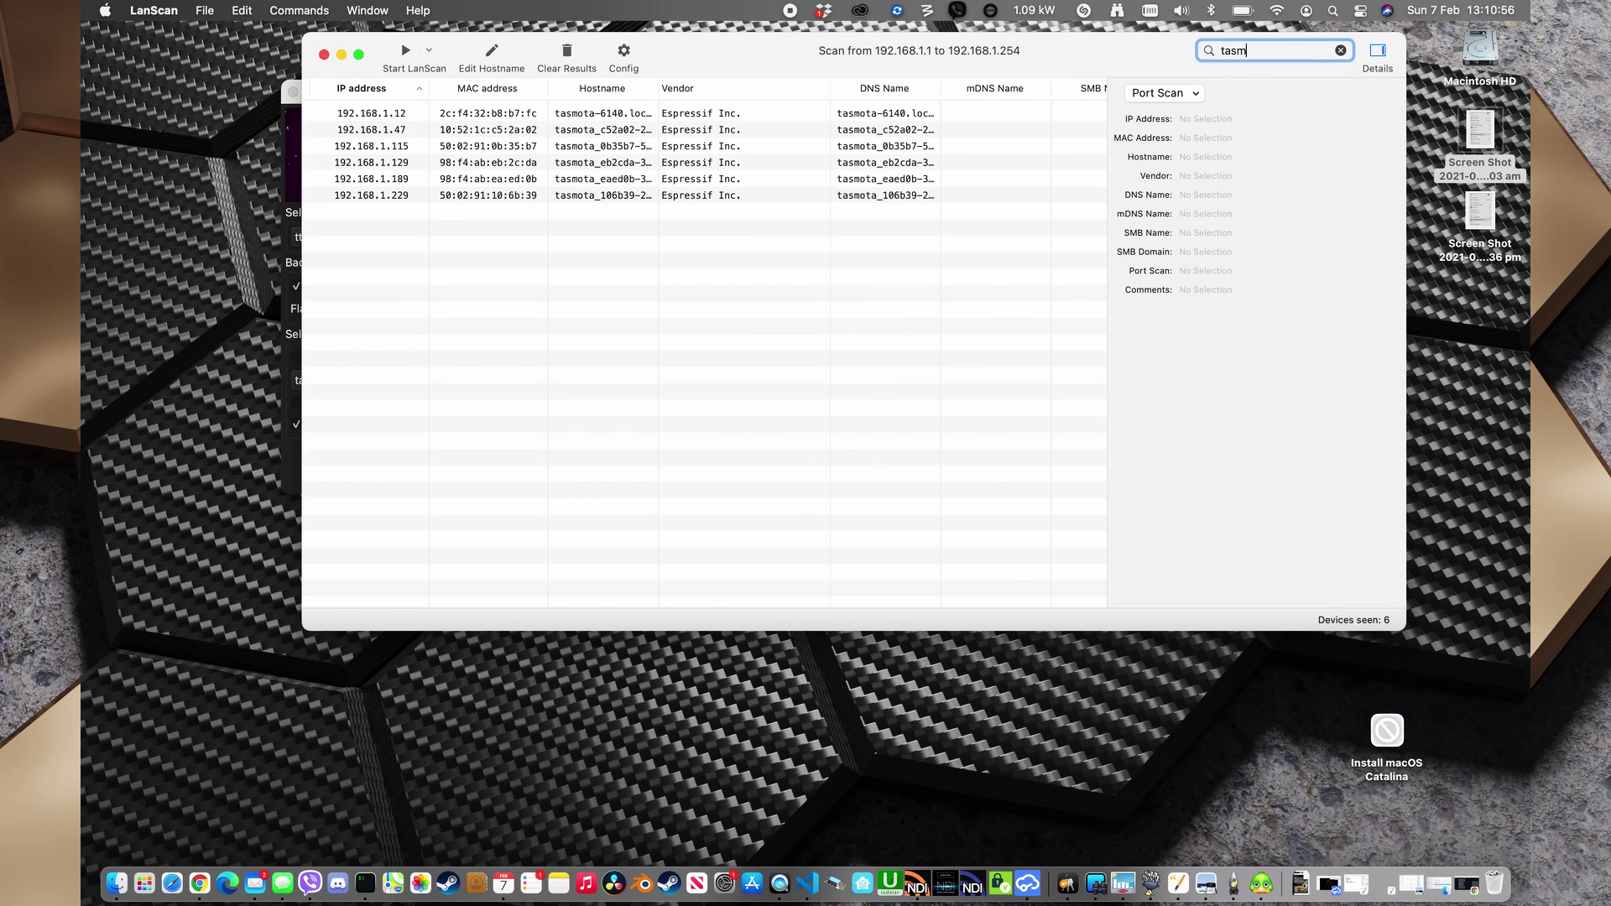
- Preview the Wi-Fi screenshot, view details of 192.168.1.189, and launch Edge
{"action": "left_click", "coordinate": [1478, 214]}
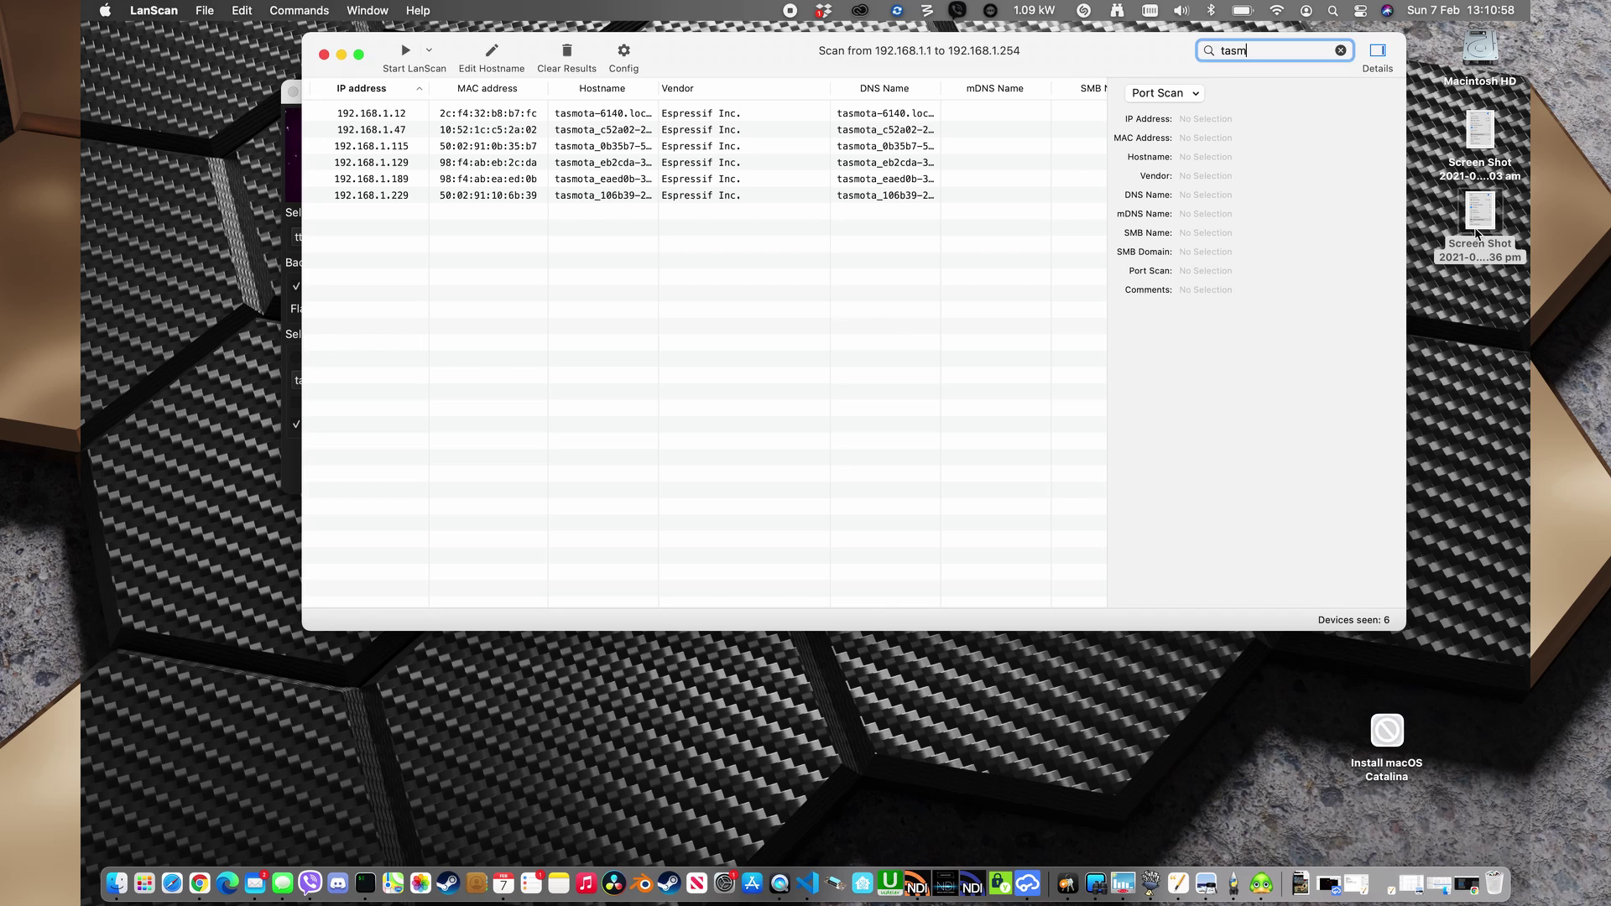
{"action": "key", "text": "space"}
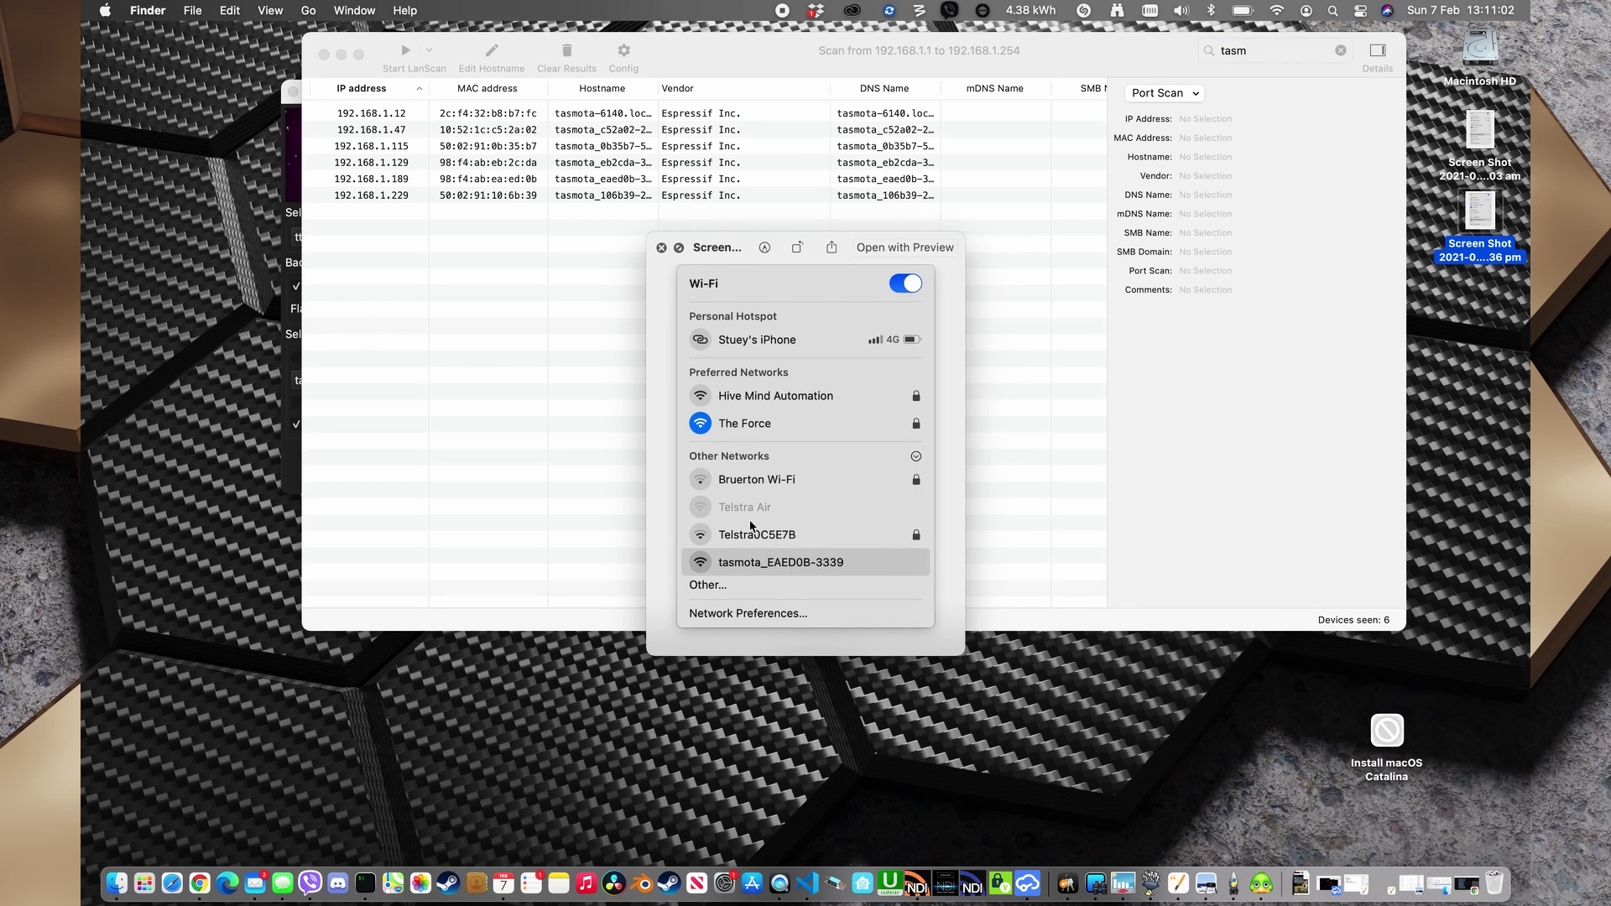
{"action": "left_click", "coordinate": [601, 357]}
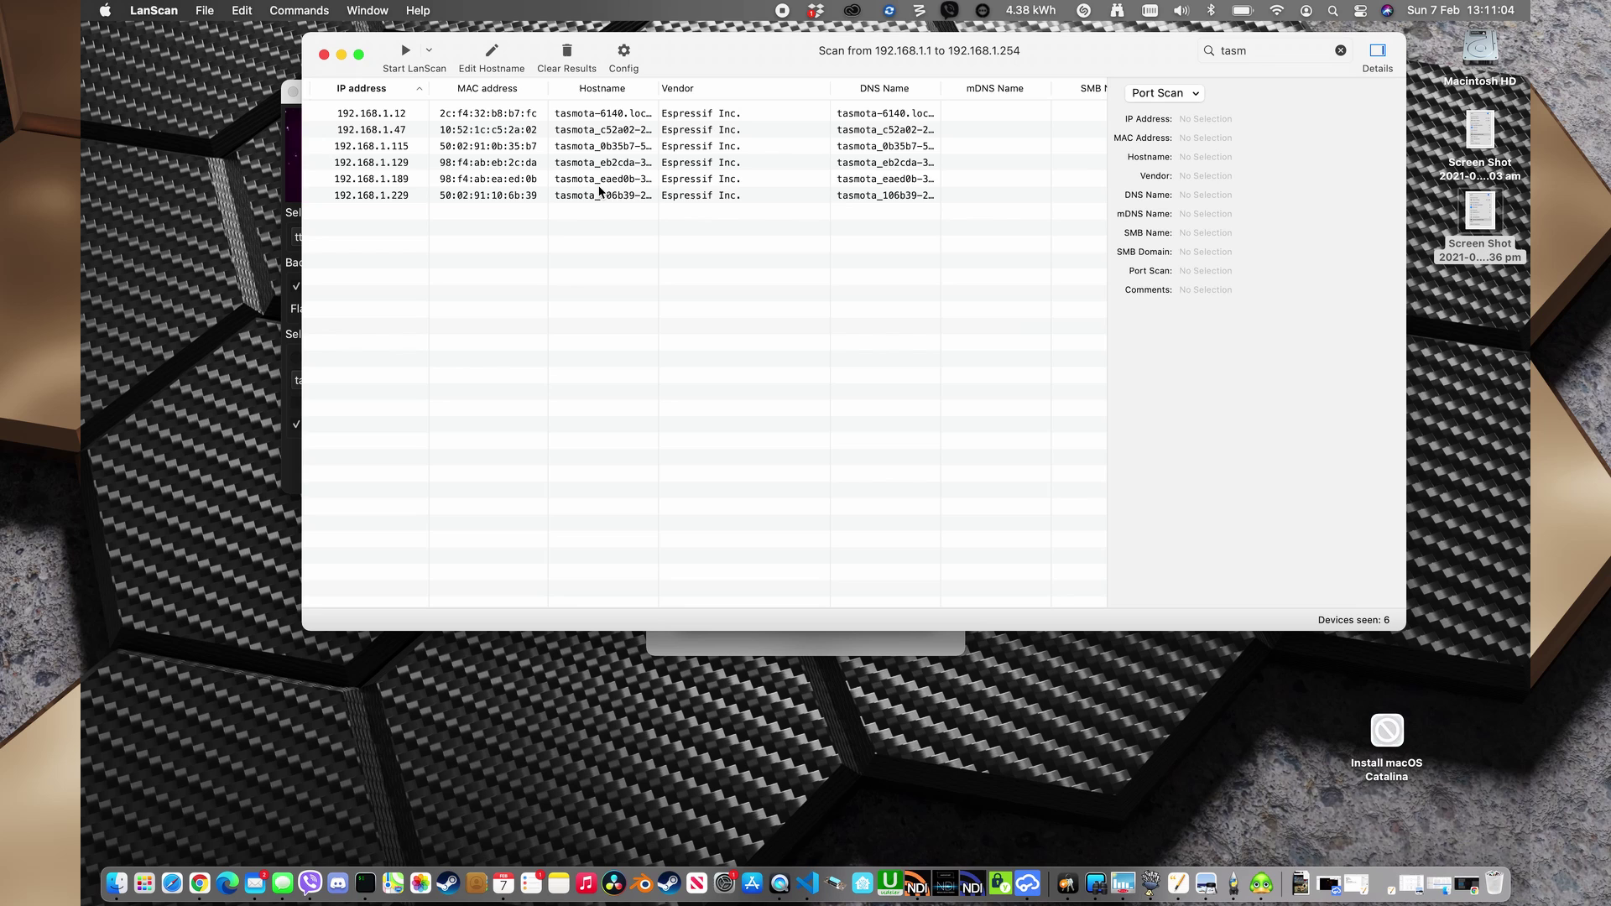
{"action": "left_click", "coordinate": [601, 184]}
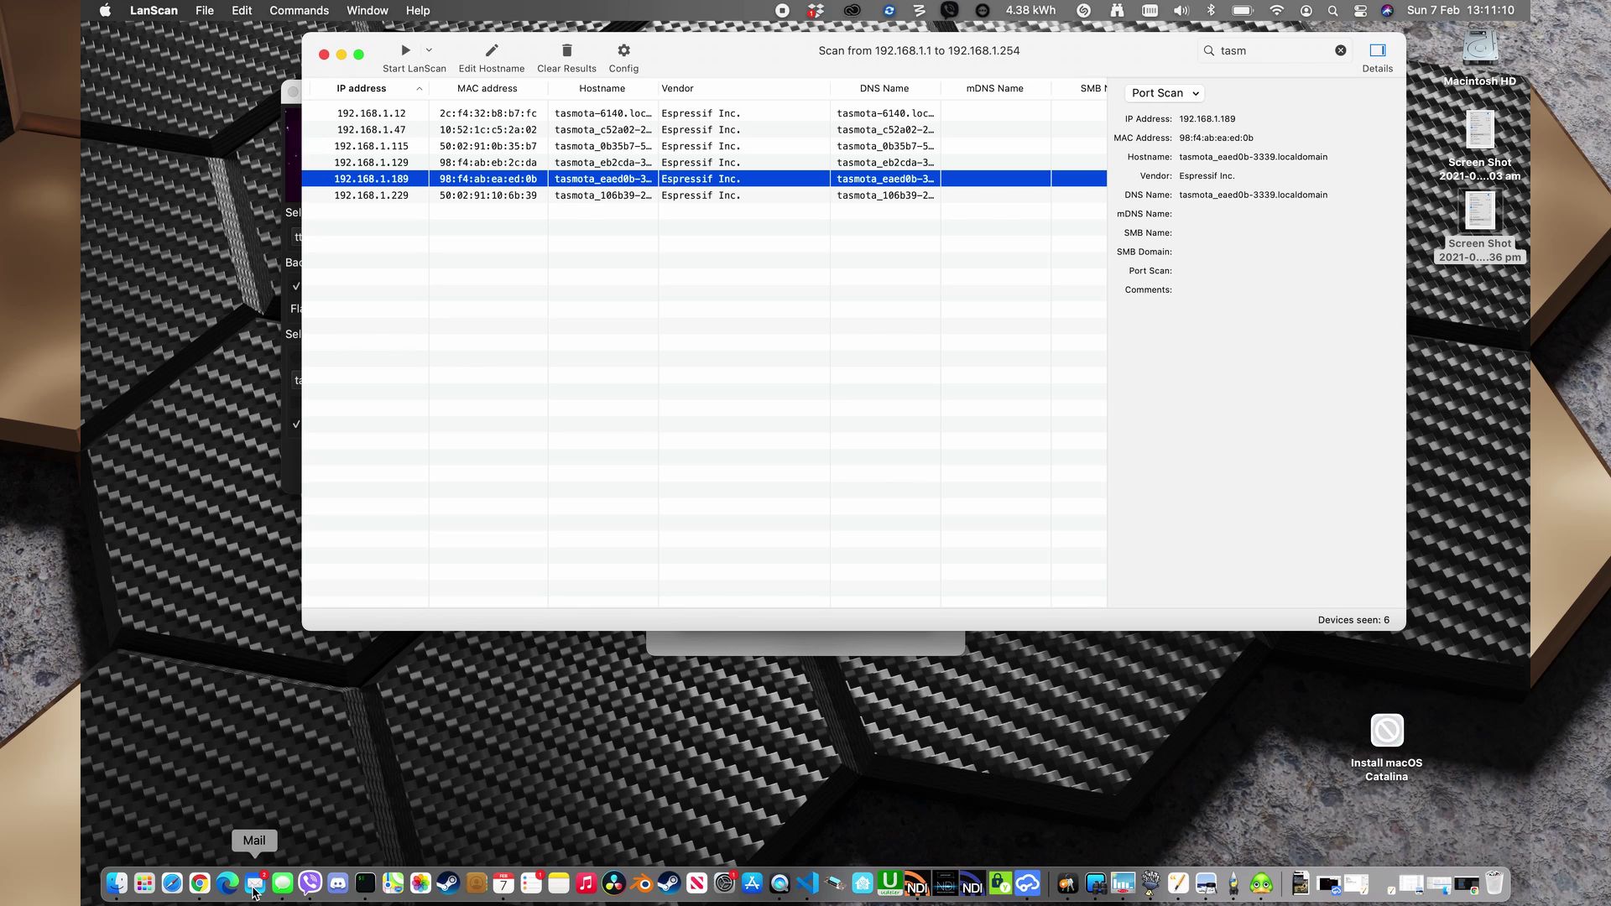
{"action": "left_click", "coordinate": [238, 889]}
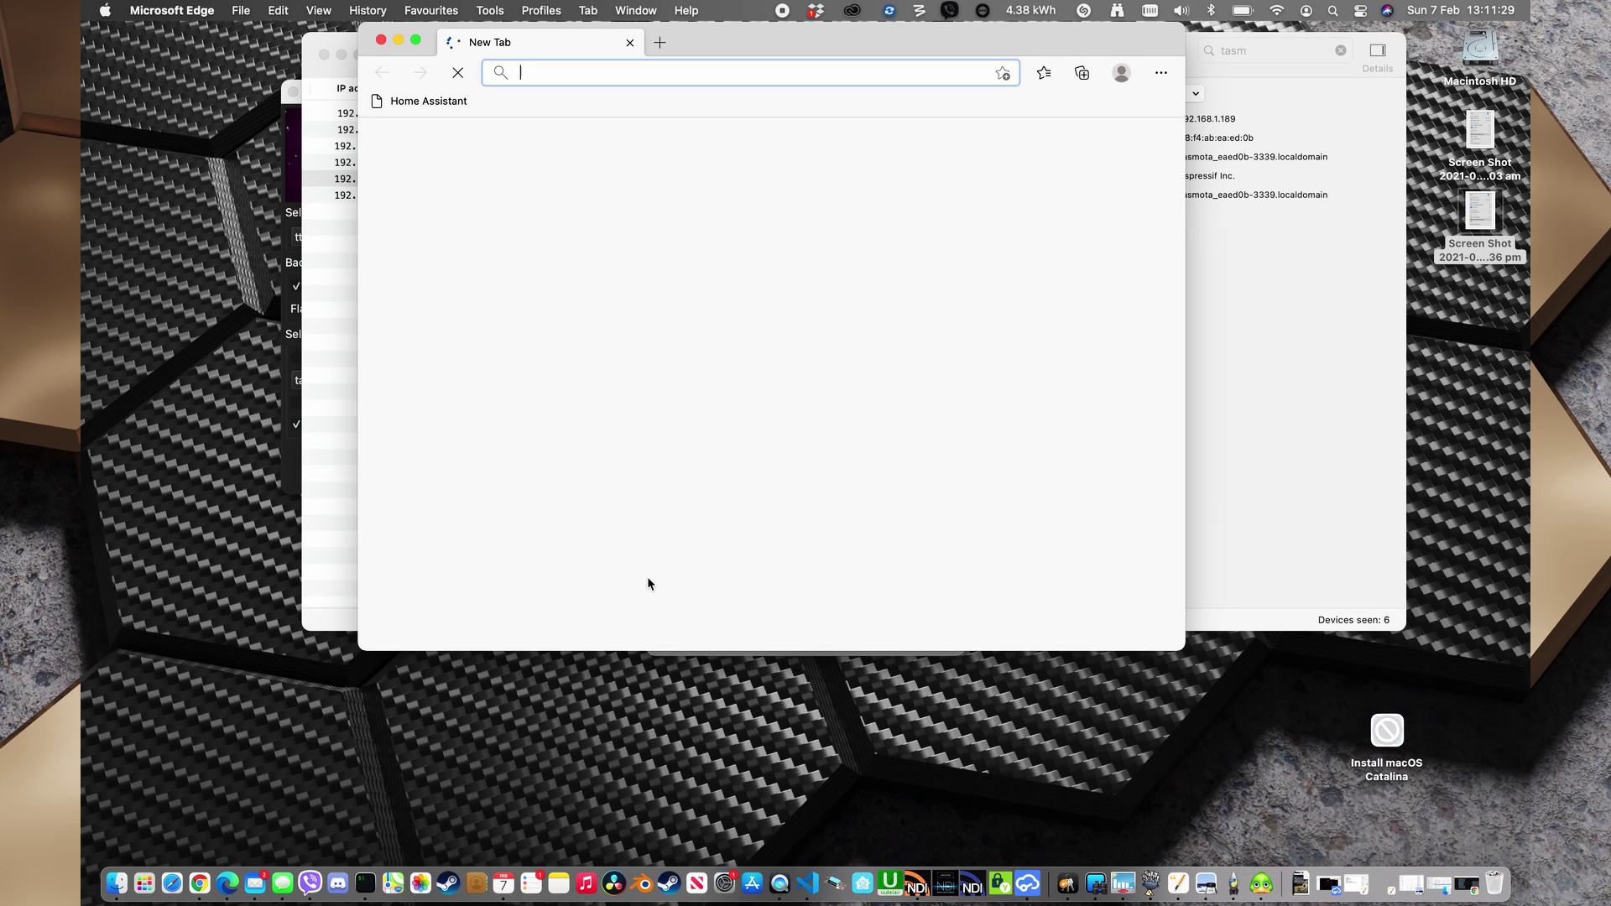
- Browse to 192.168.1.189 in Edge to load the Tasmota web interface
{"action": "type", "text": "192."}
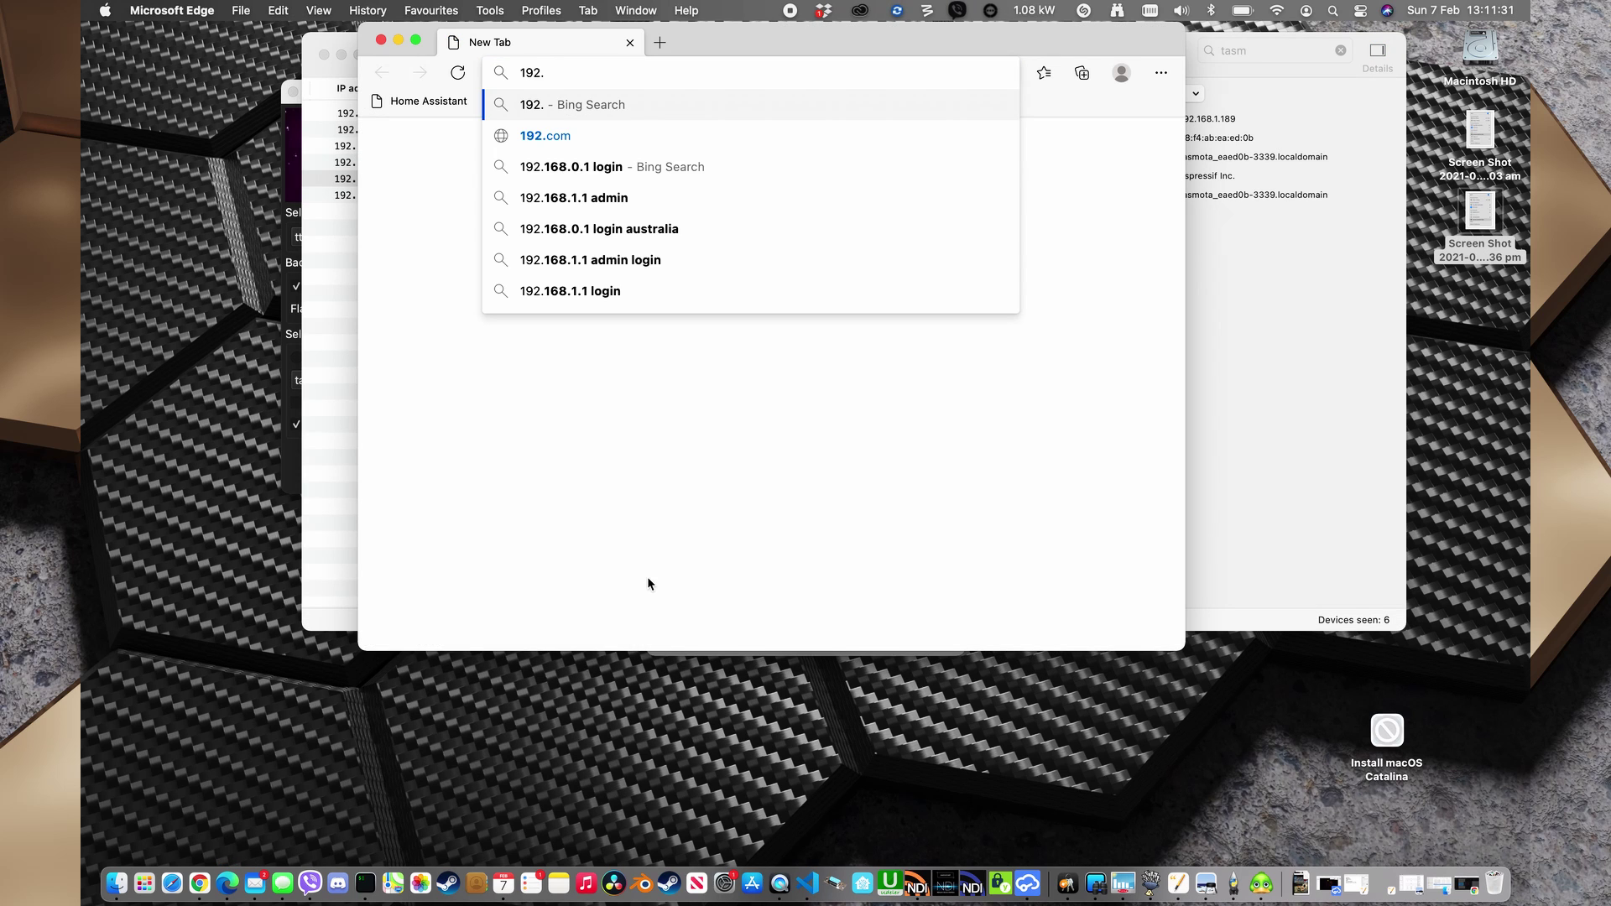
{"action": "type", "text": "168.1.189"}
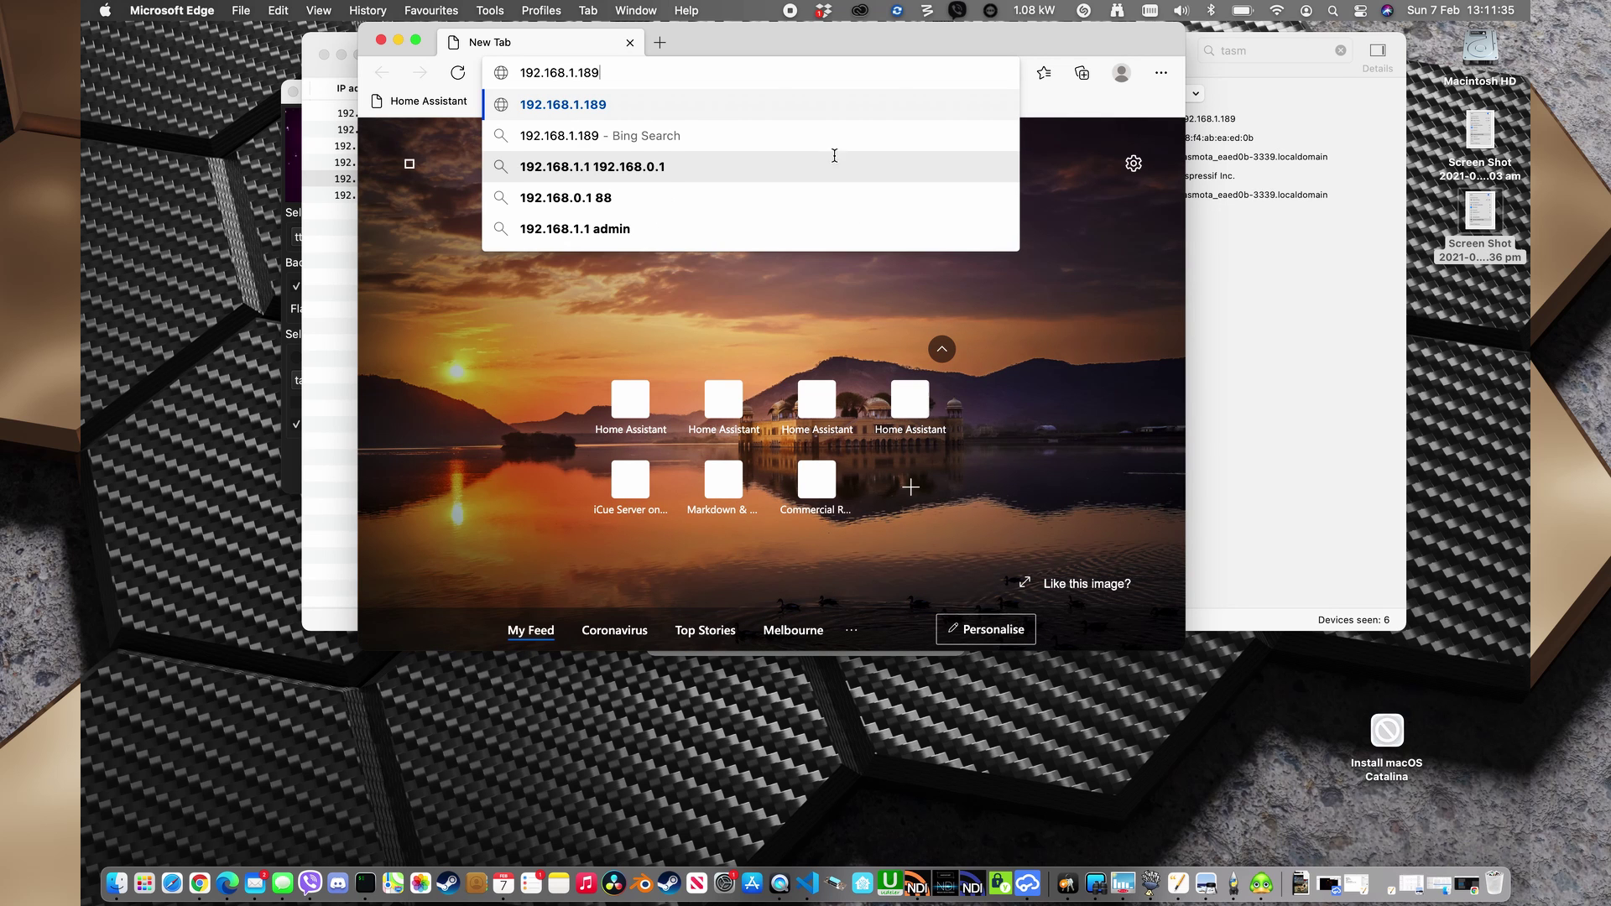
{"action": "left_click_drag", "start_coordinate": [741, 43], "coordinate": [846, 51]}
{"action": "key", "text": "Return"}
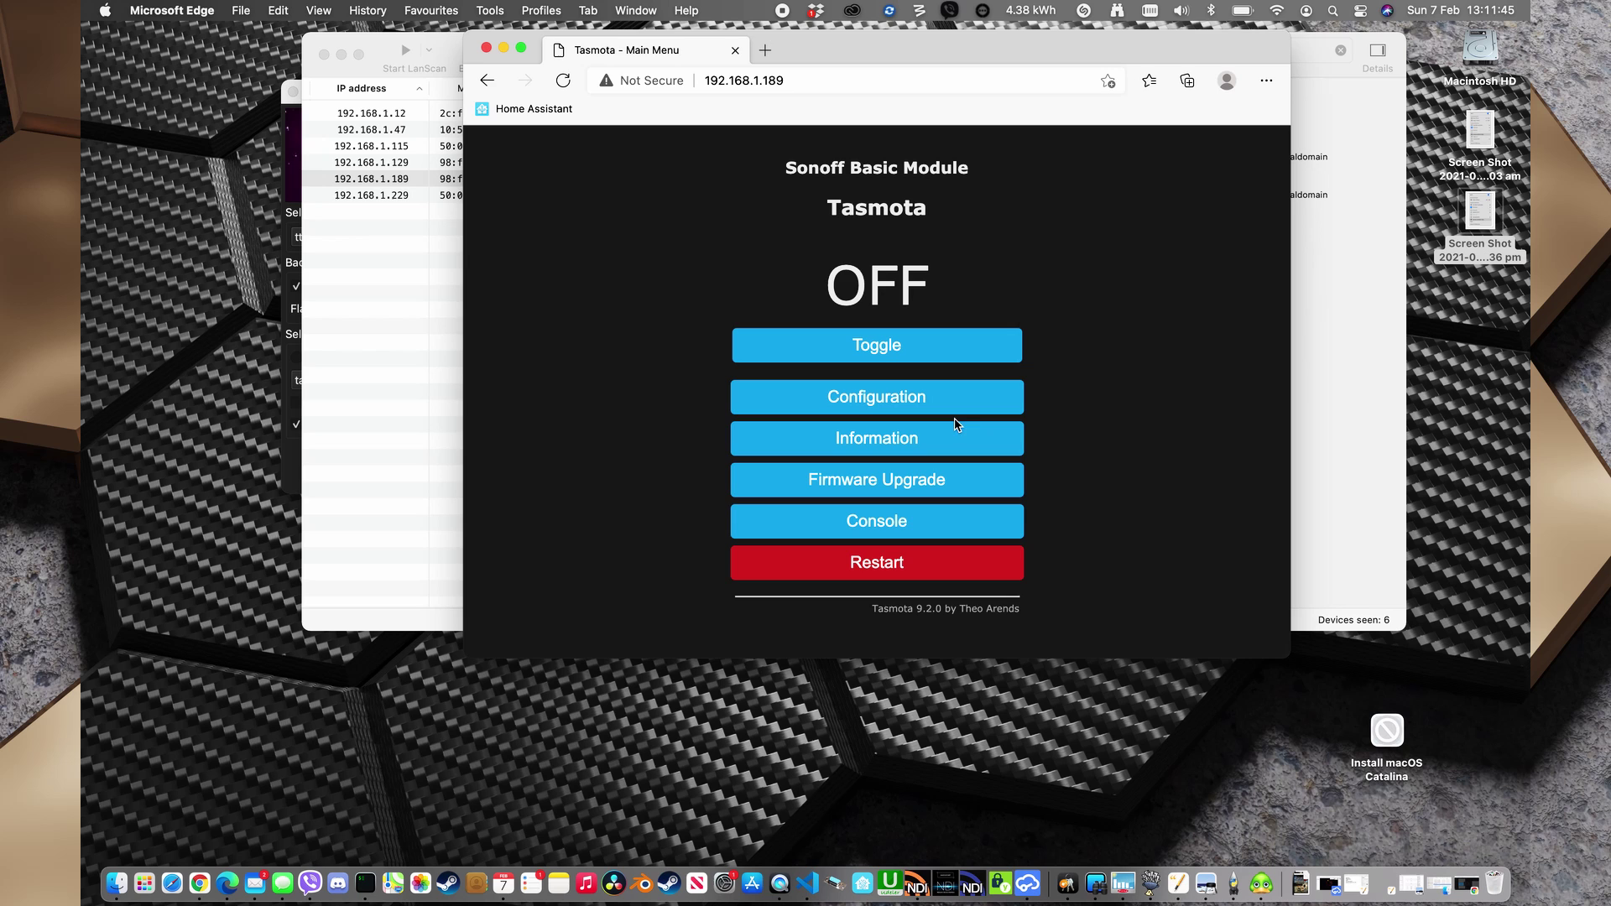
- Search Bing for 'blakadder tasmota' and open the Tasmota Device Templates Repository
{"action": "left_click", "coordinate": [763, 52]}
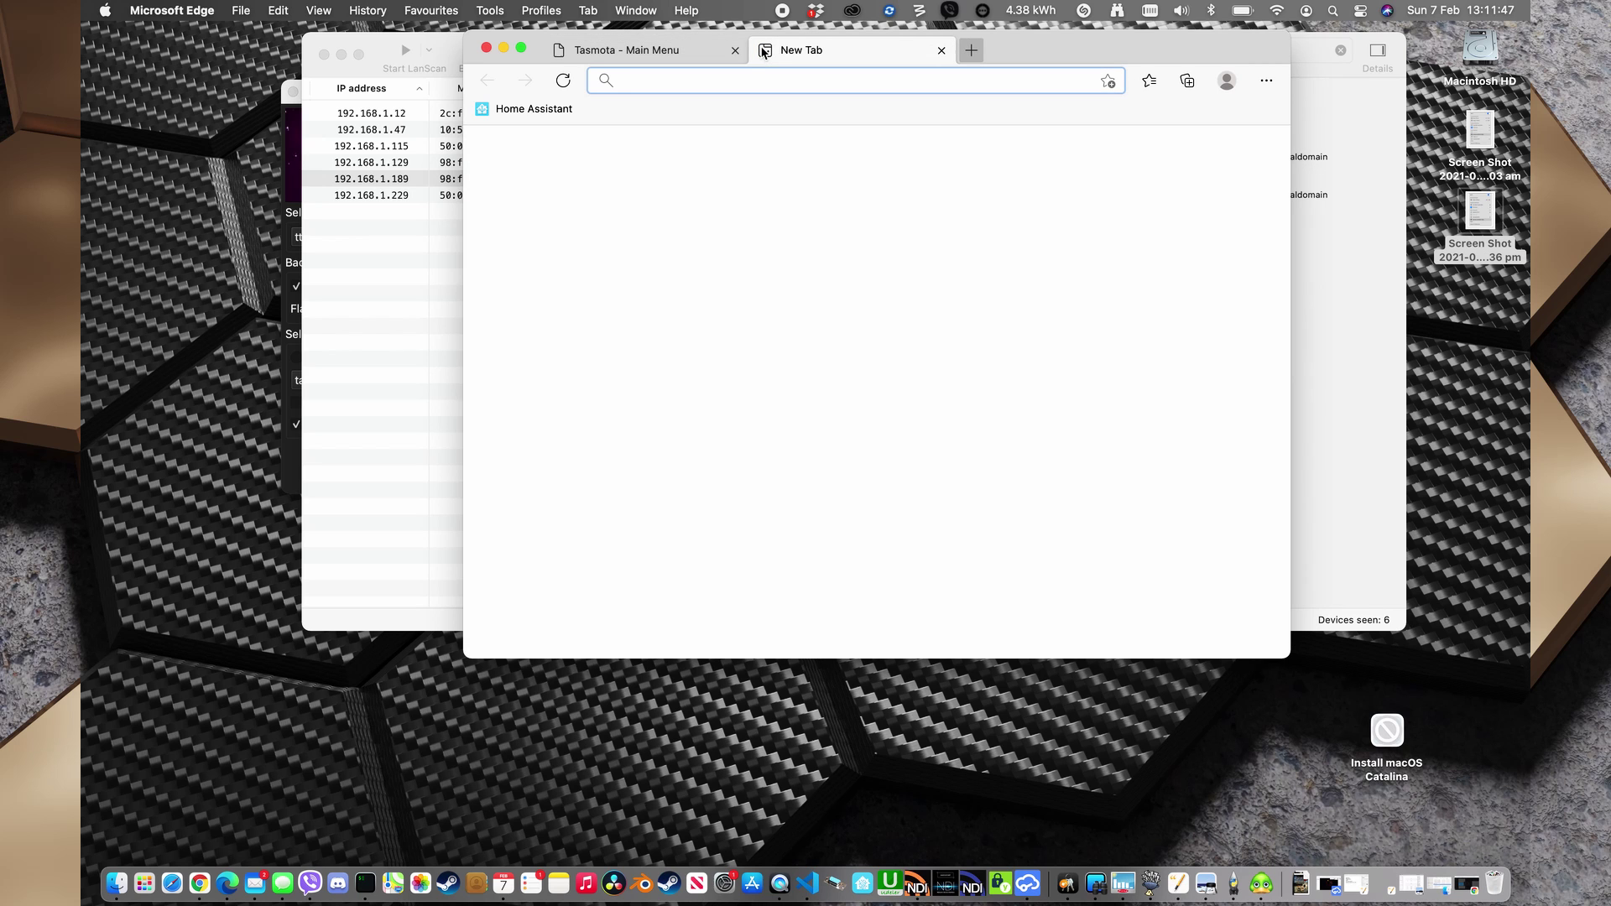
{"action": "type", "text": "blaka"}
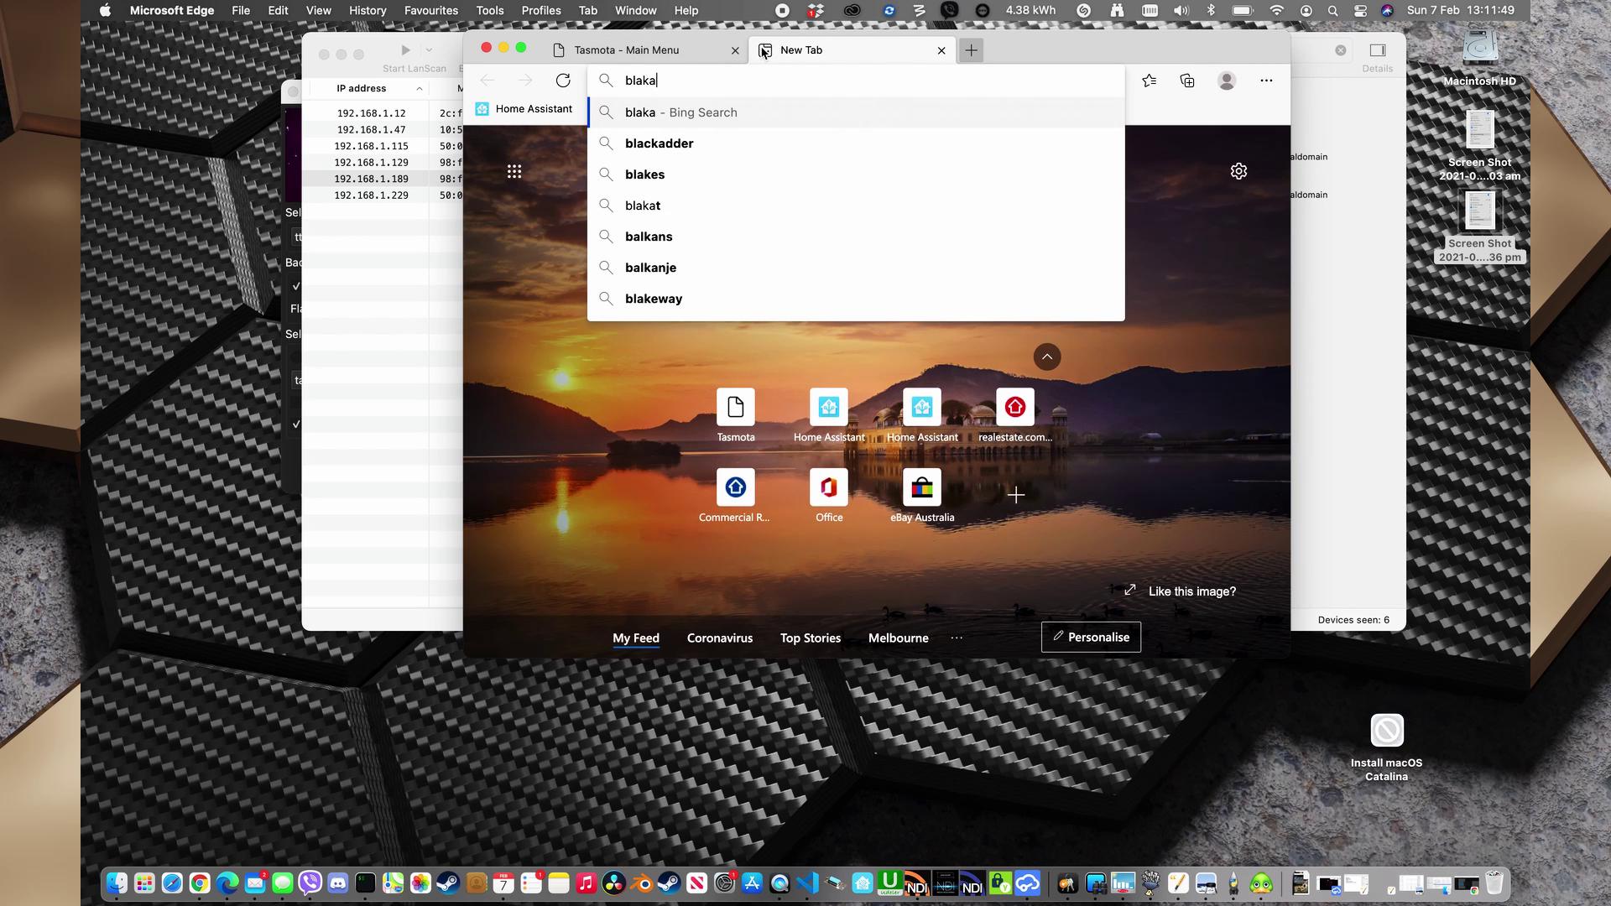
{"action": "type", "text": "dde."}
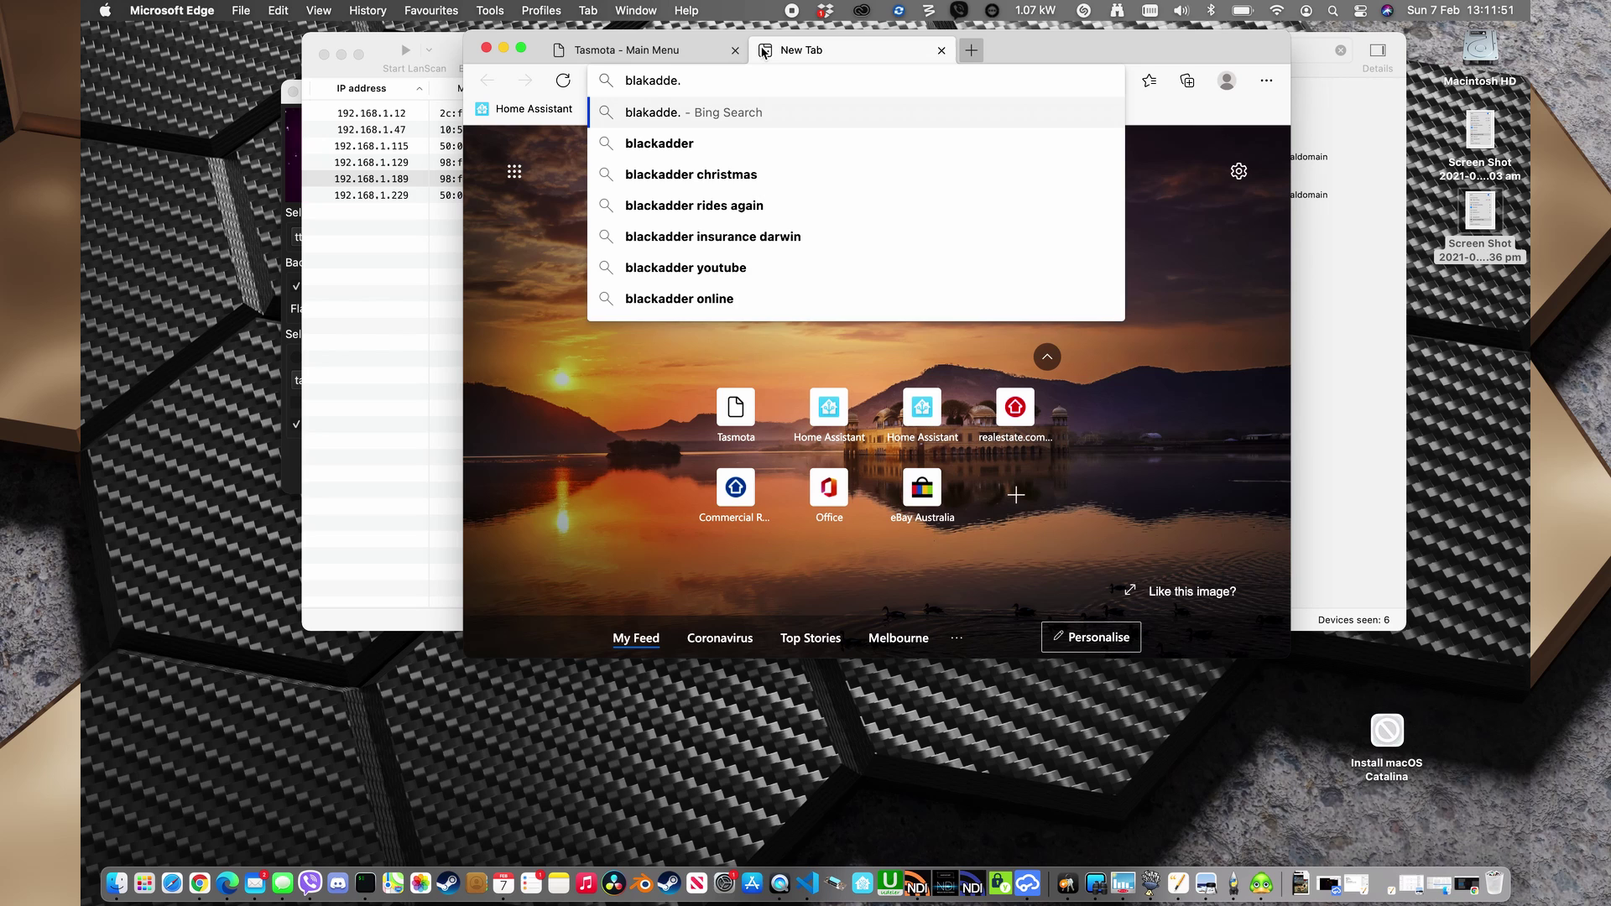
{"action": "key", "text": "BackSpace"}
{"action": "type", "text": "r tasmo"}
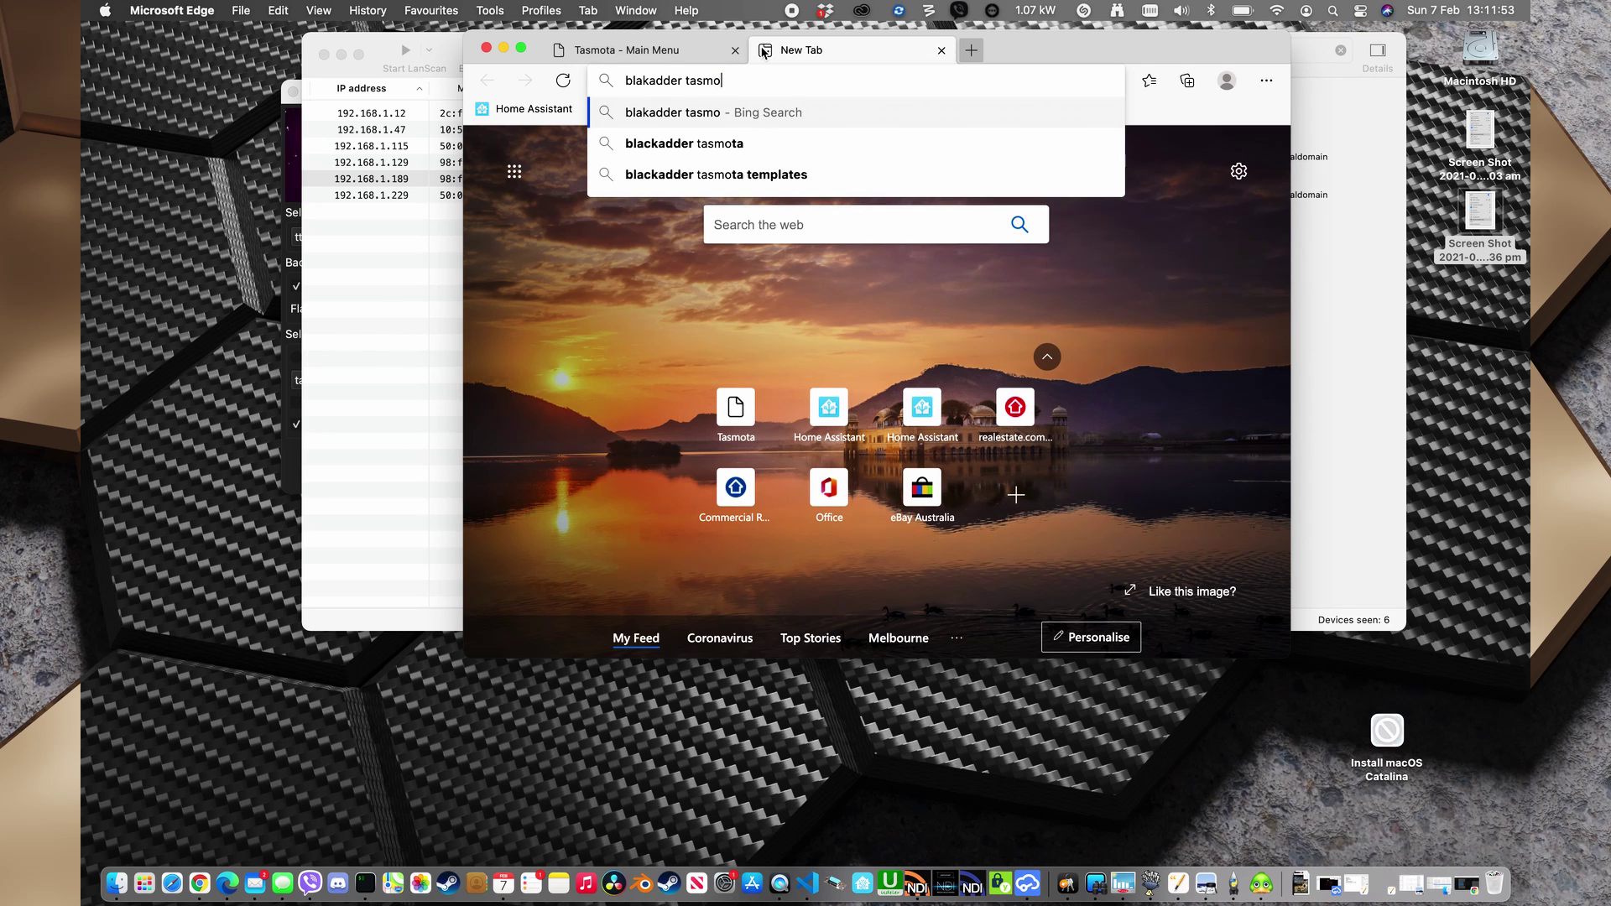
{"action": "type", "text": "ta"}
{"action": "key", "text": "Return"}
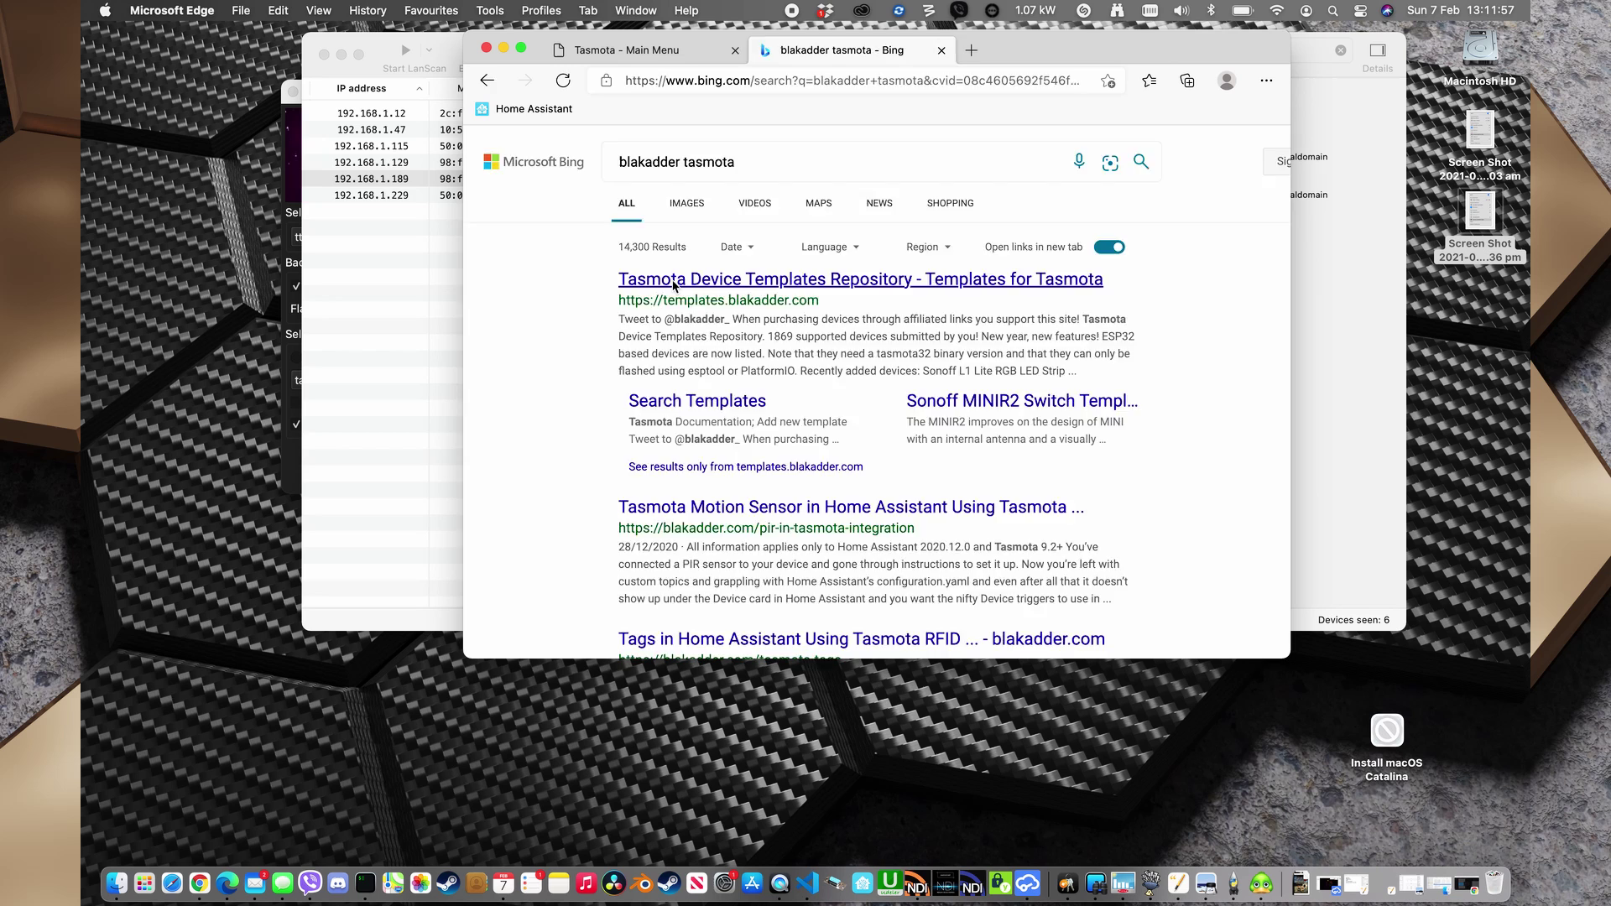
{"action": "left_click", "coordinate": [674, 283]}
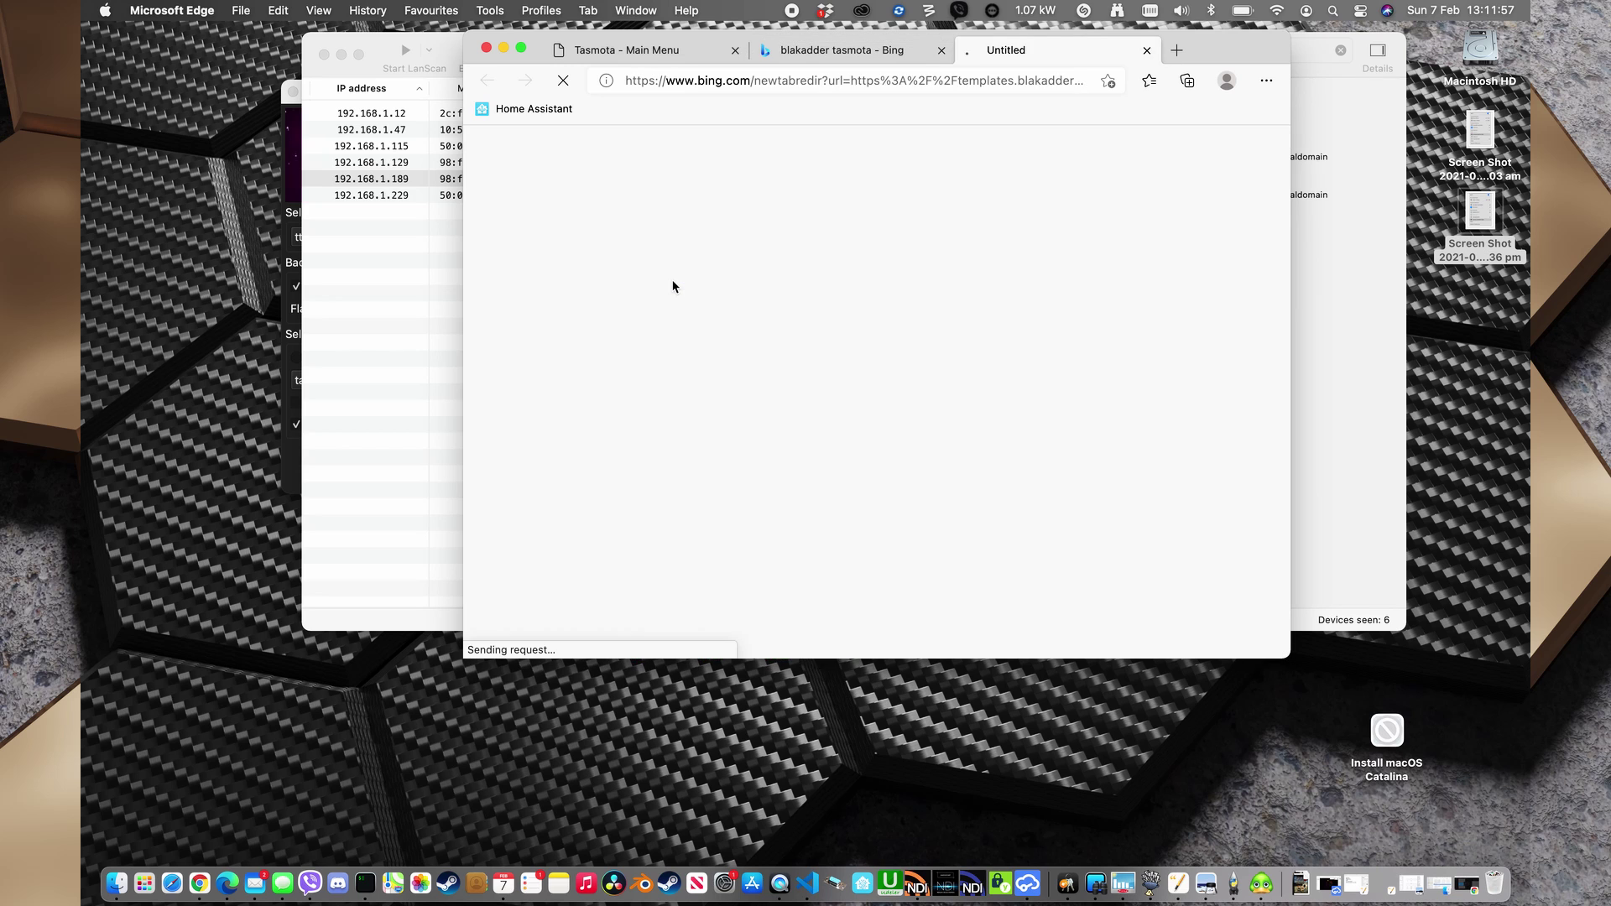
{"action": "left_click", "coordinate": [941, 50]}
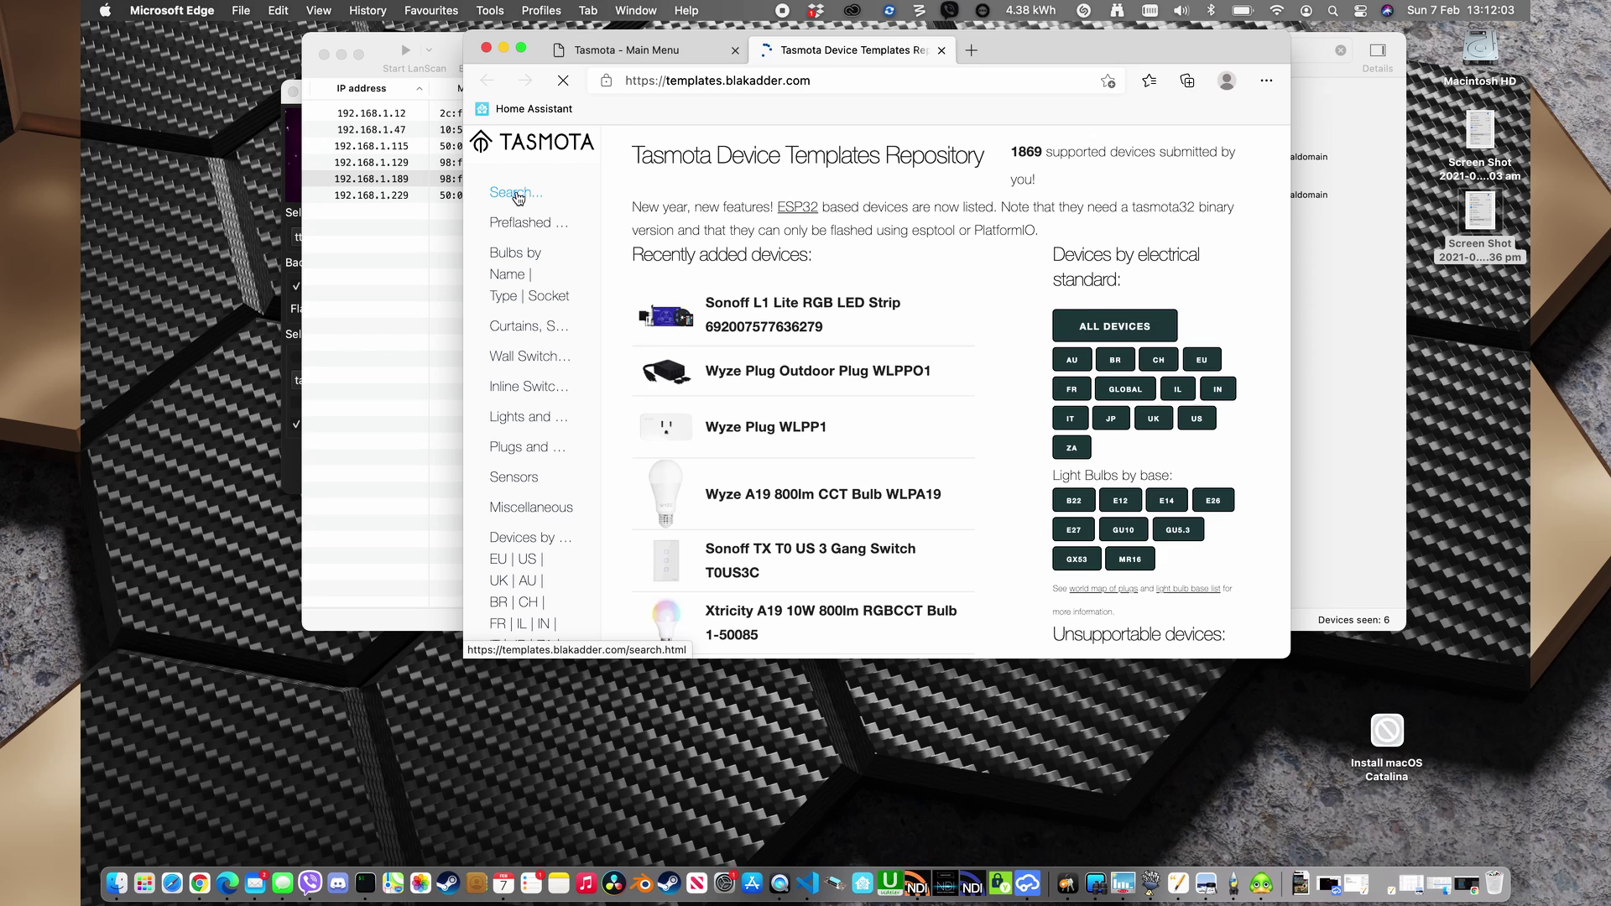
- Search templates for 'Arle', open the Arlec ALD092CHA downlight, and copy its template
{"action": "left_click", "coordinate": [516, 194]}
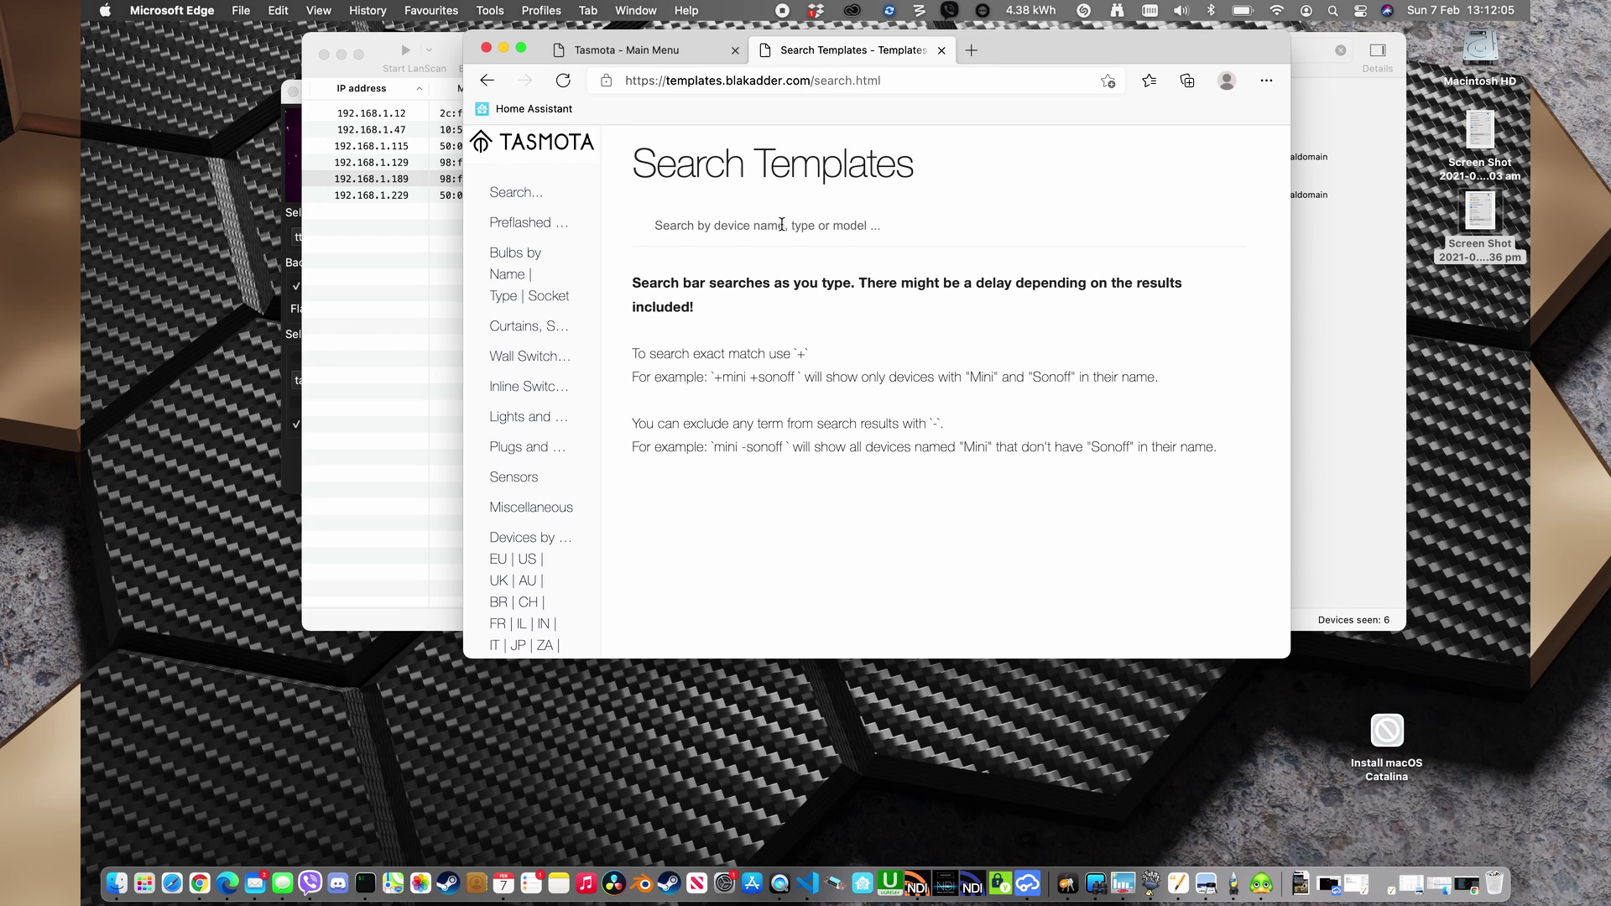
{"action": "left_click", "coordinate": [781, 225]}
{"action": "type", "text": "Arlec"}
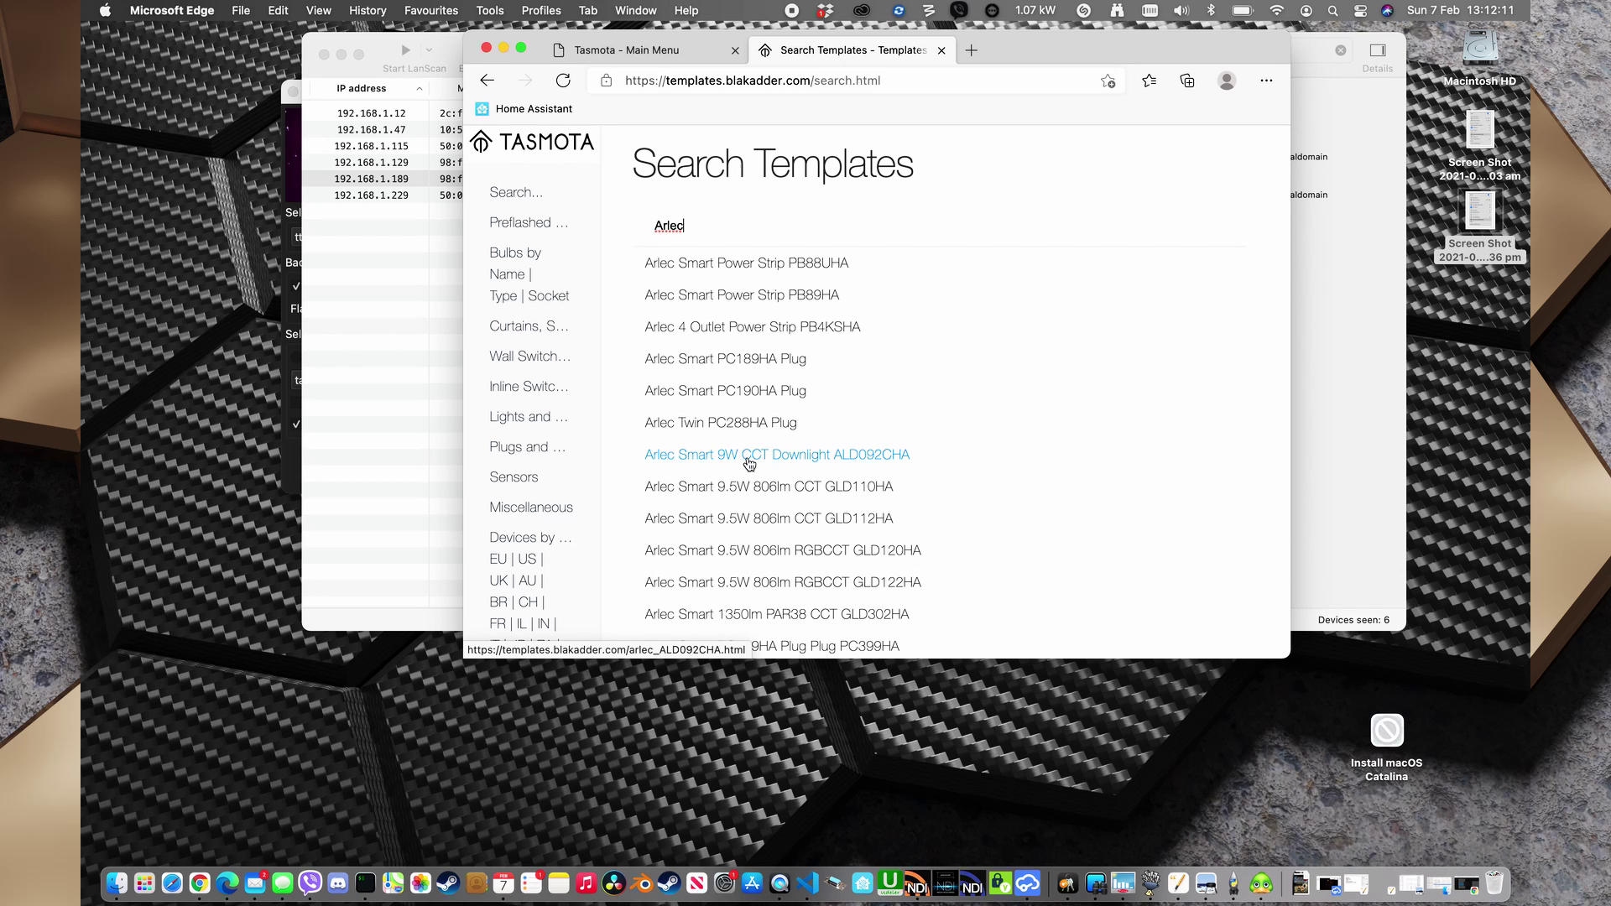
{"action": "left_click", "coordinate": [793, 468]}
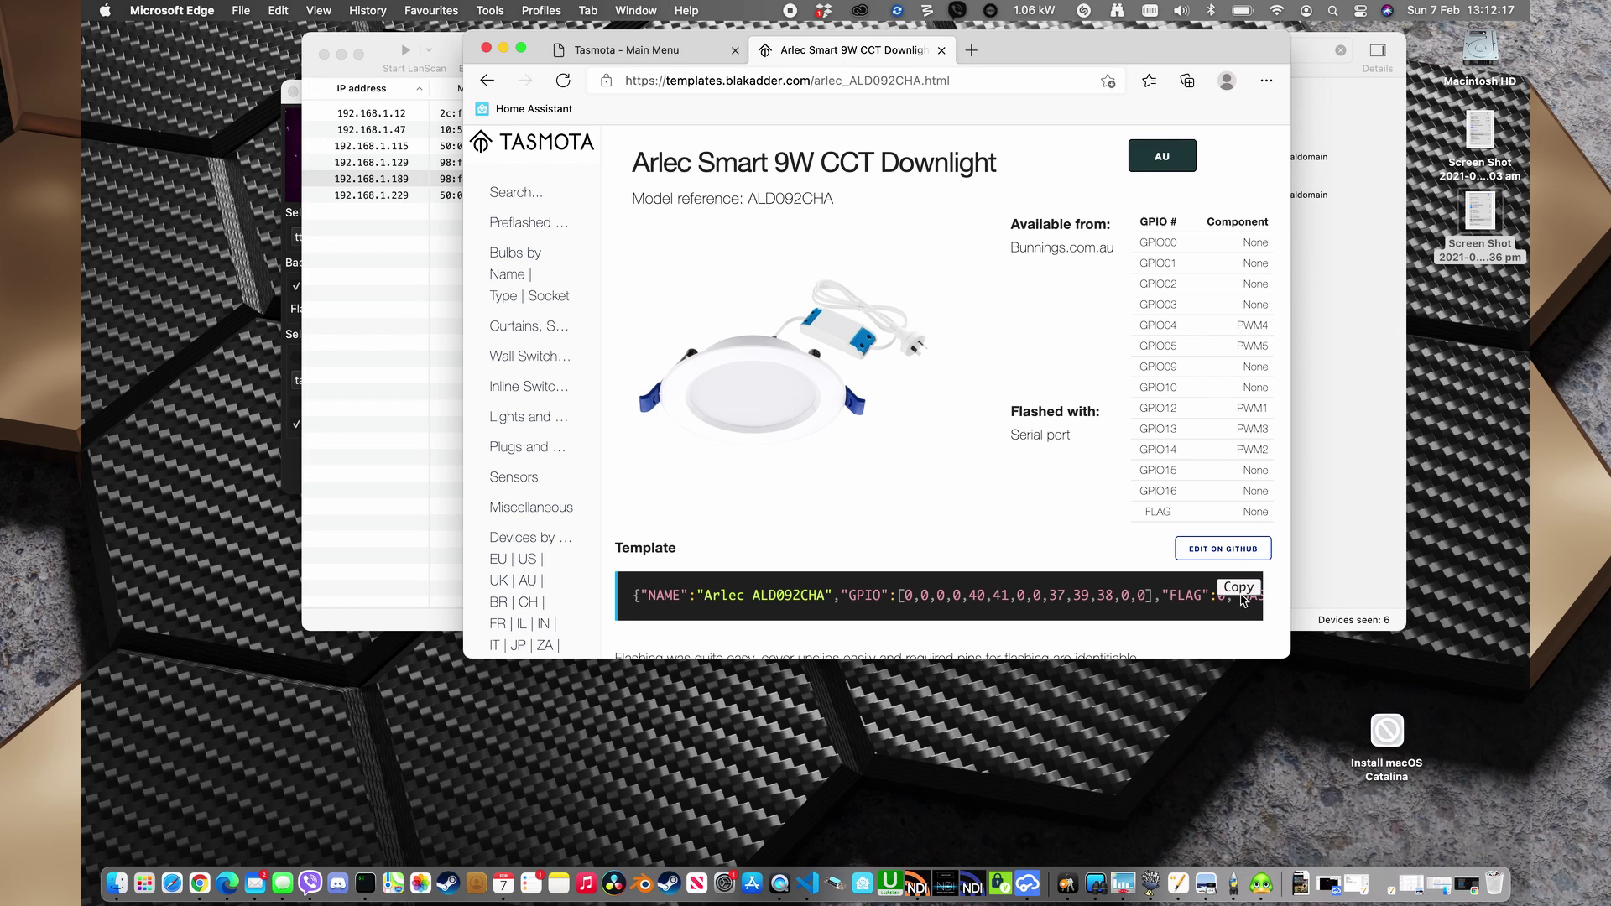
{"action": "left_click", "coordinate": [1240, 588]}
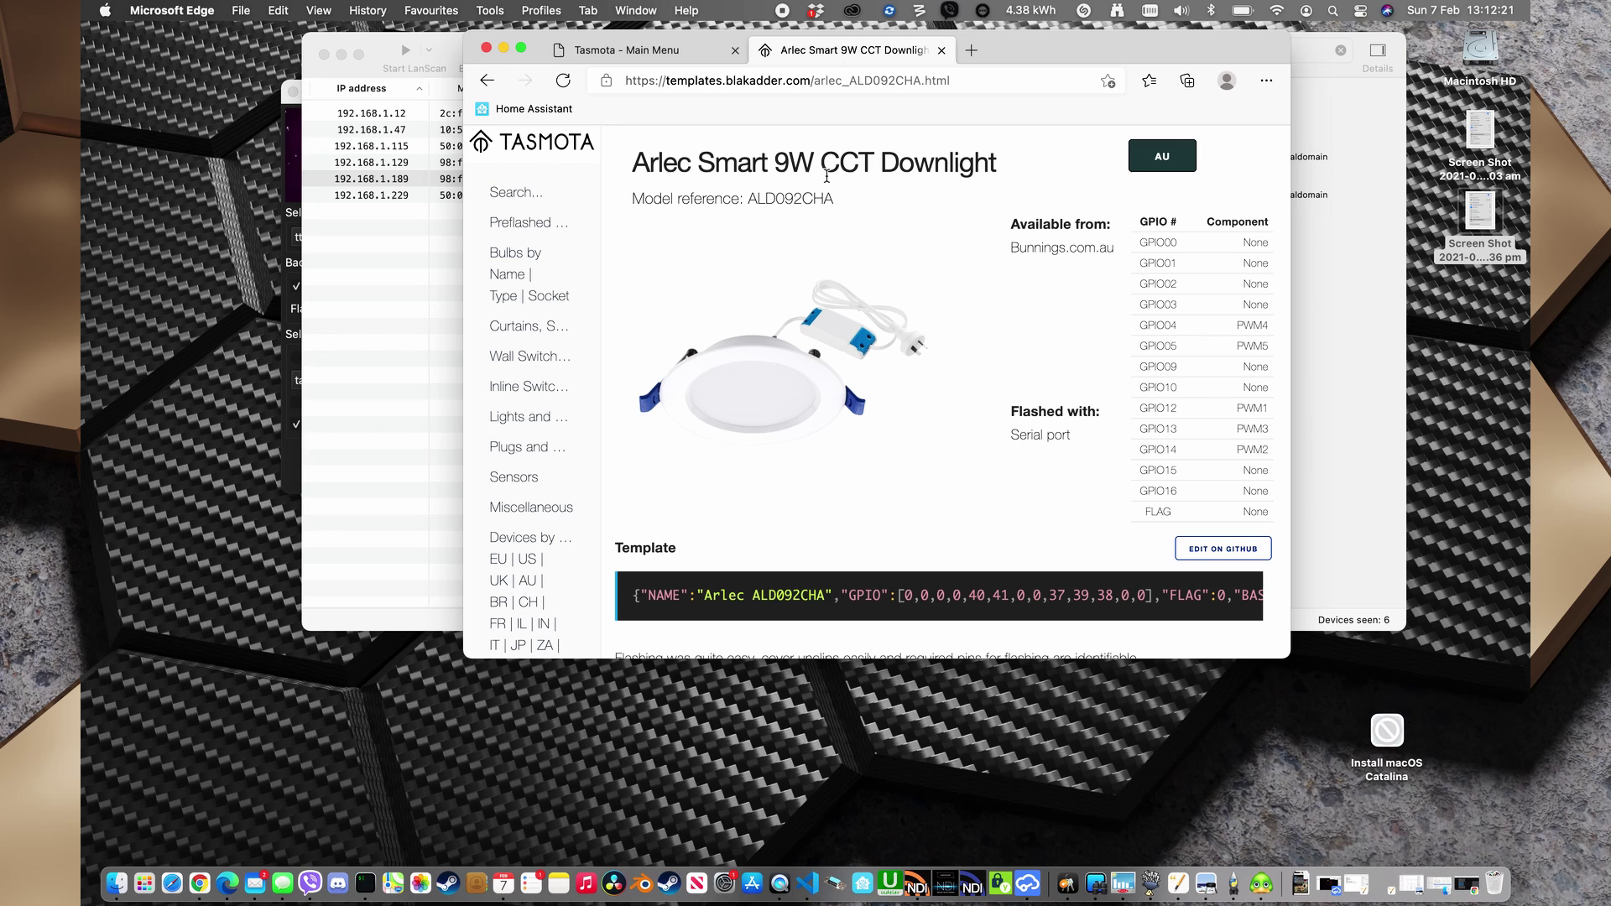
{"action": "mouse_move", "coordinate": [970, 587]}
{"action": "left_click", "coordinate": [1241, 590]}
{"action": "left_click_drag", "start_coordinate": [794, 164], "coordinate": [832, 166]}
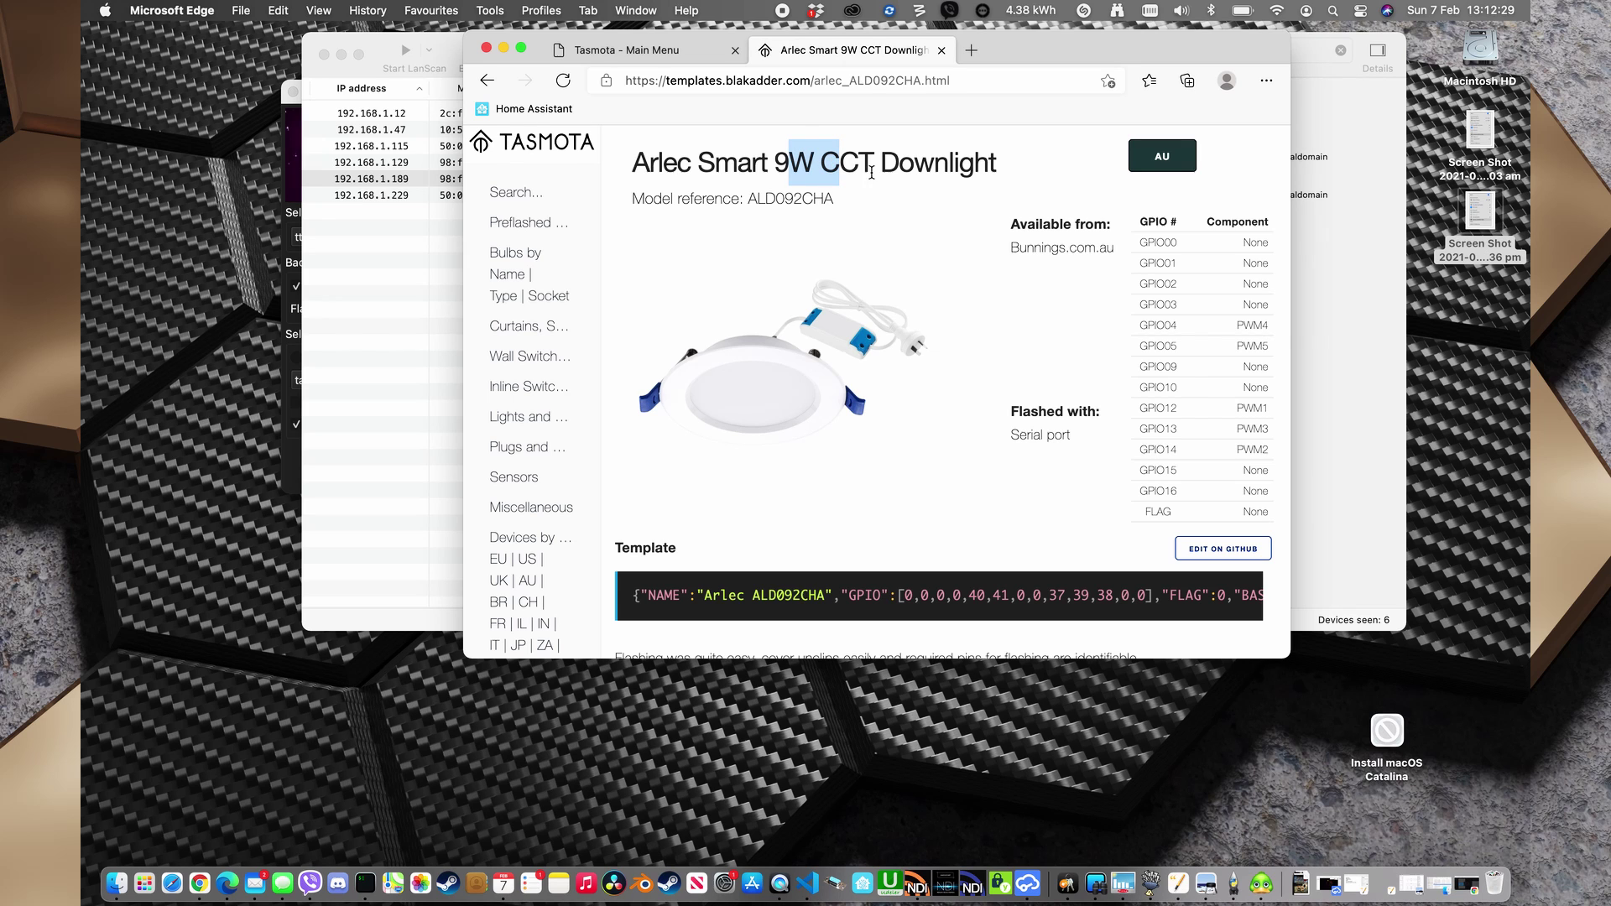
- Paste the Arlec ALD092CHA template into Configure Other and tick Activate
{"action": "left_click", "coordinate": [665, 51]}
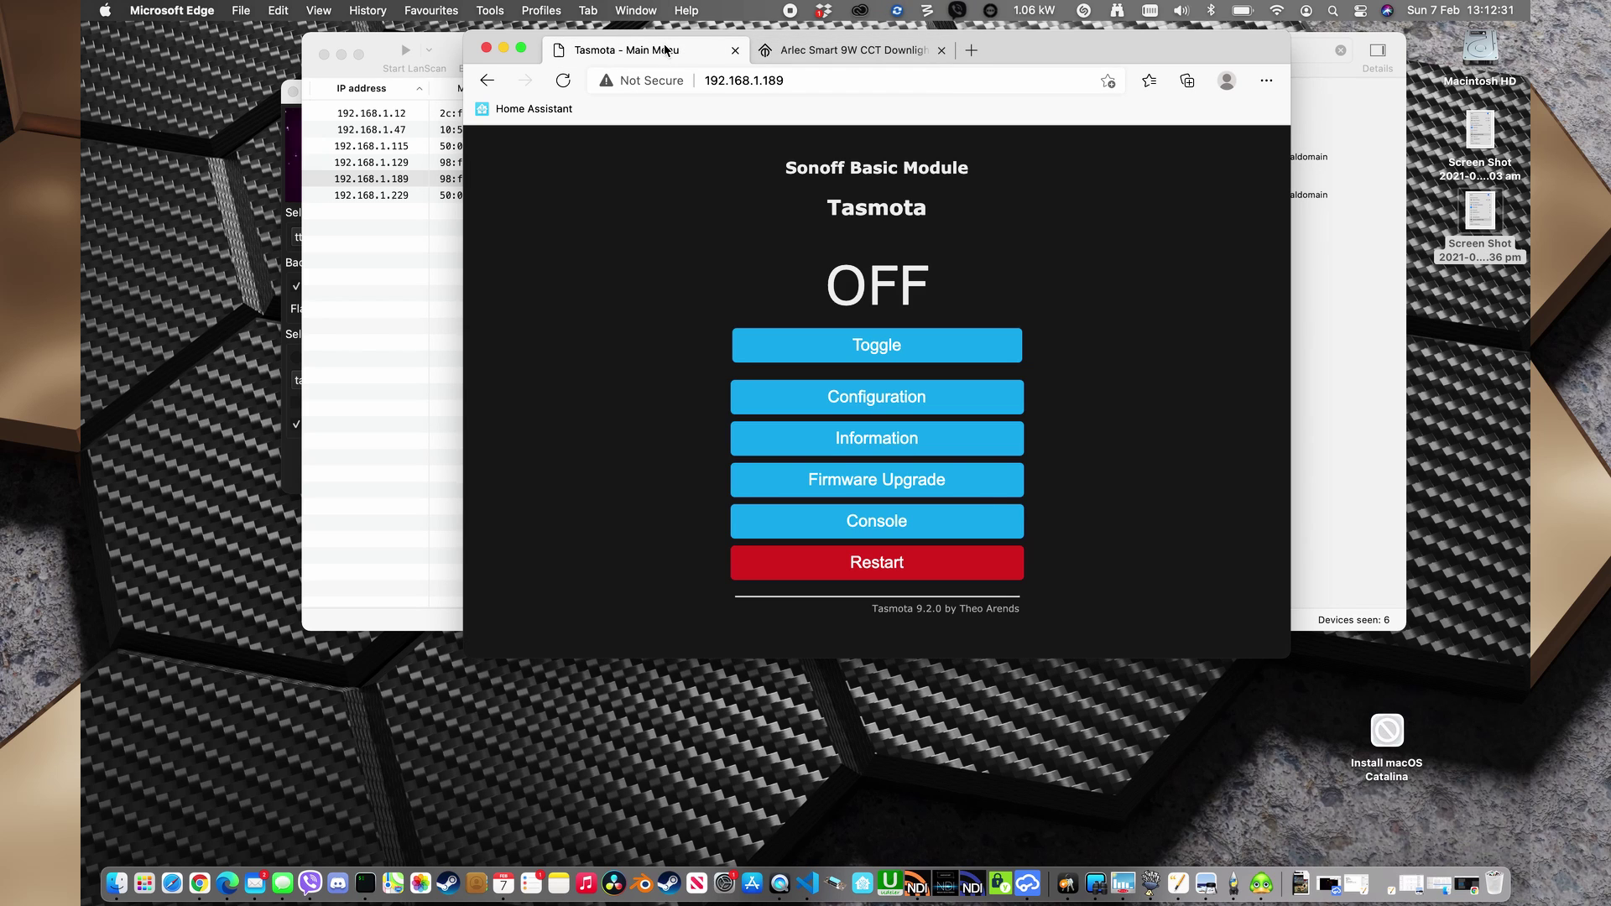
{"action": "left_click", "coordinate": [873, 398]}
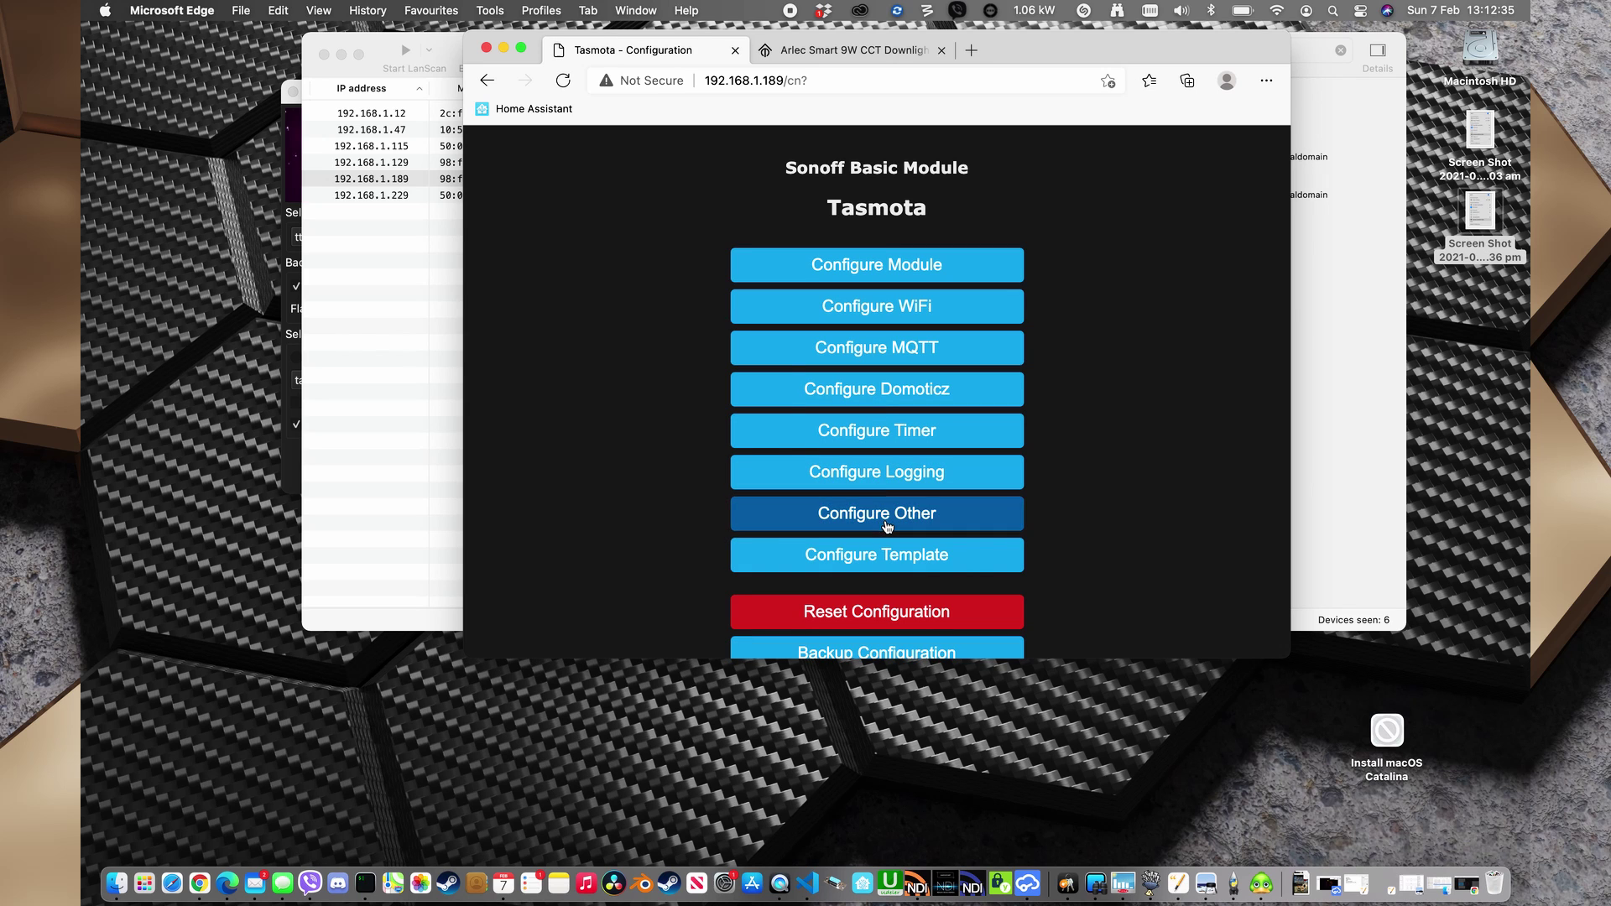
{"action": "left_click", "coordinate": [886, 526]}
{"action": "triple_click", "coordinate": [800, 304]}
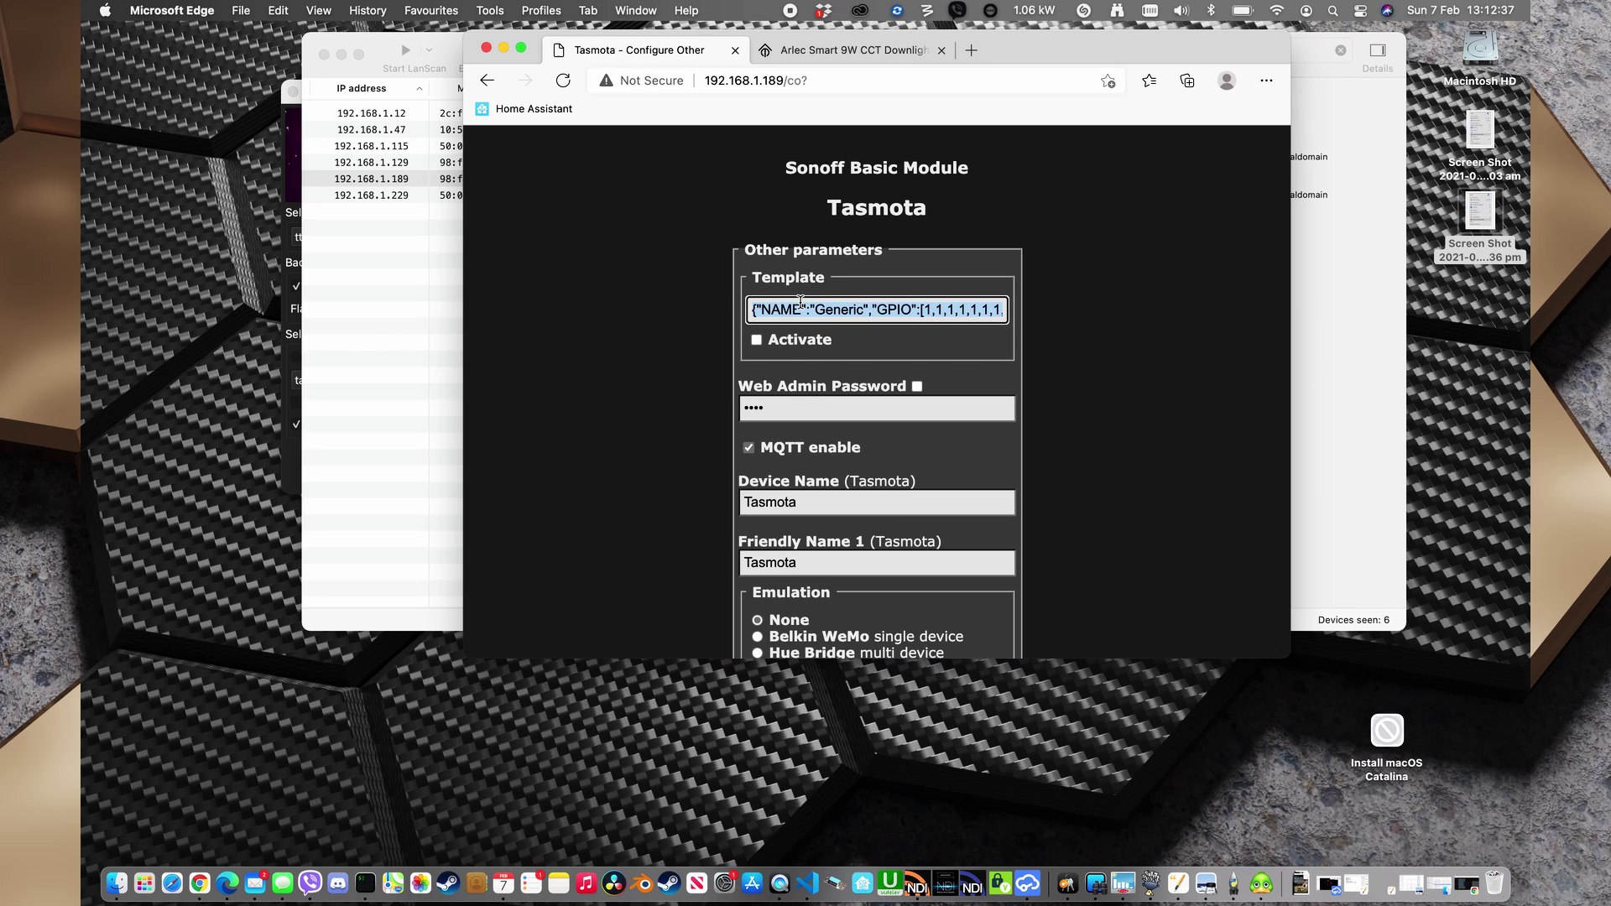
{"action": "key", "text": "super+v"}
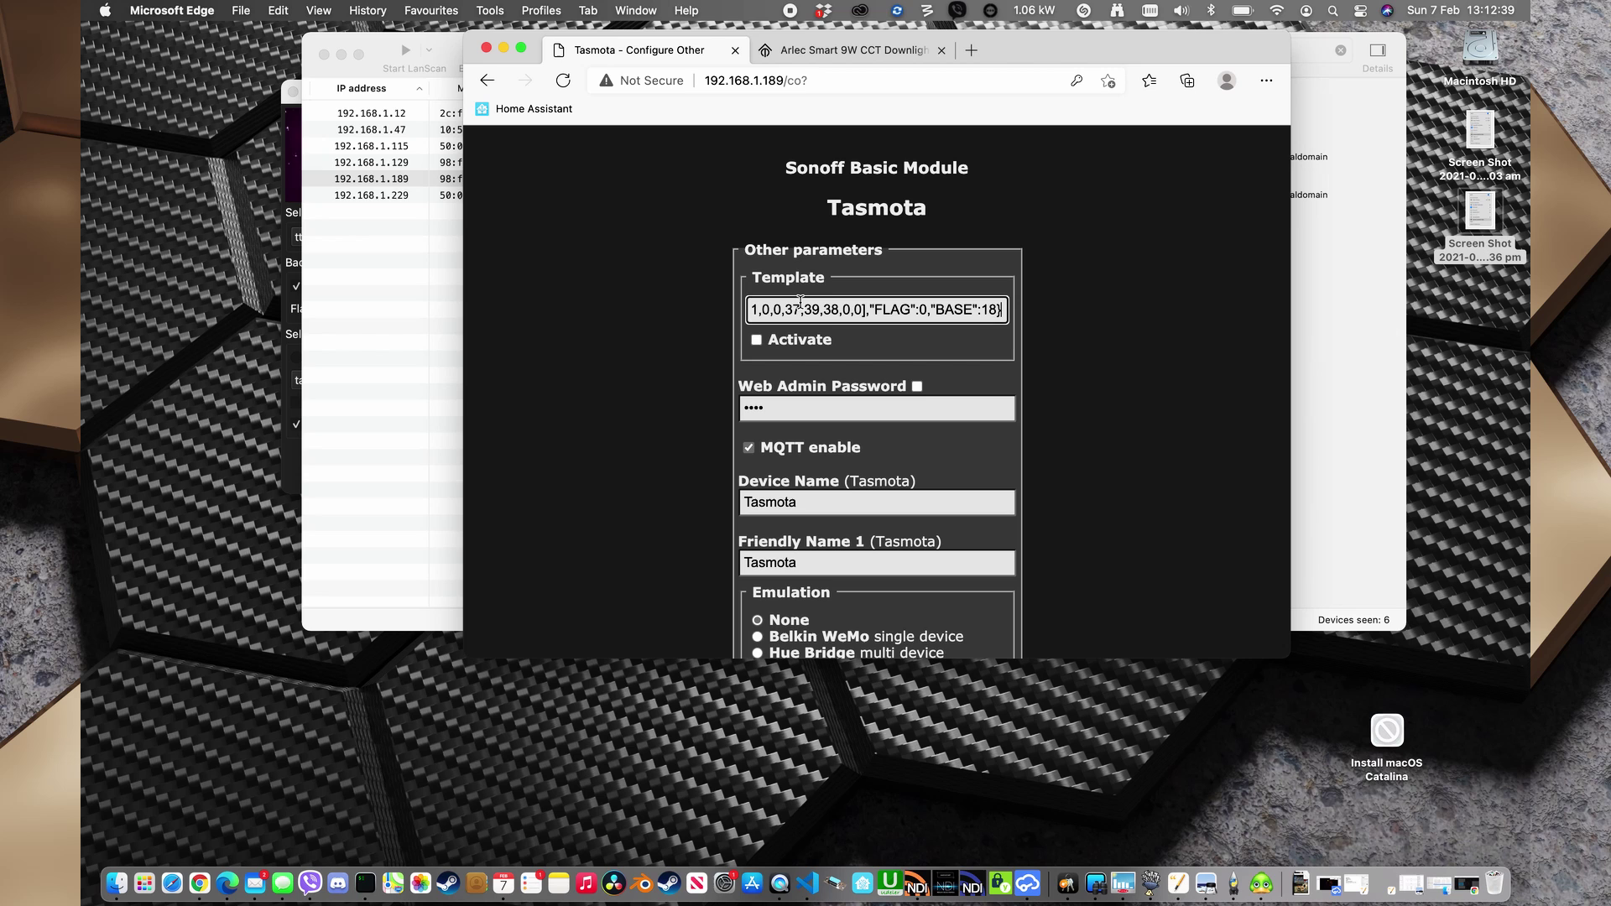
{"action": "left_click", "coordinate": [758, 341]}
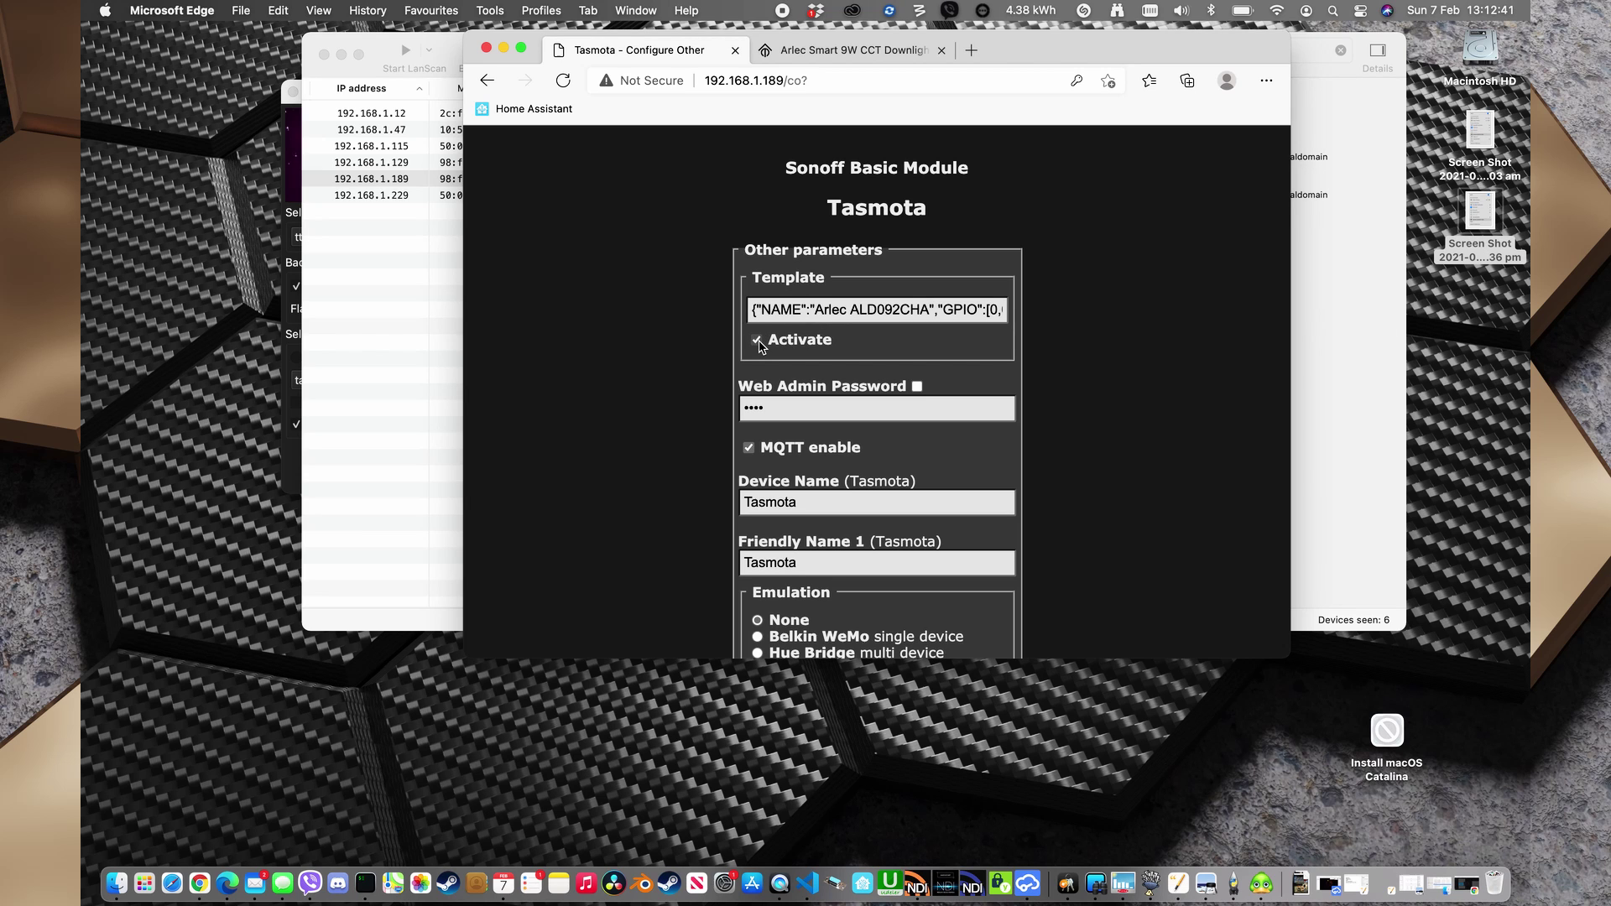
- Name the Device and Friendly Name 'Dining 4', save, and dismiss the password prompt
{"action": "scroll", "coordinate": [910, 474], "scroll_direction": "down", "scroll_amount": 2}
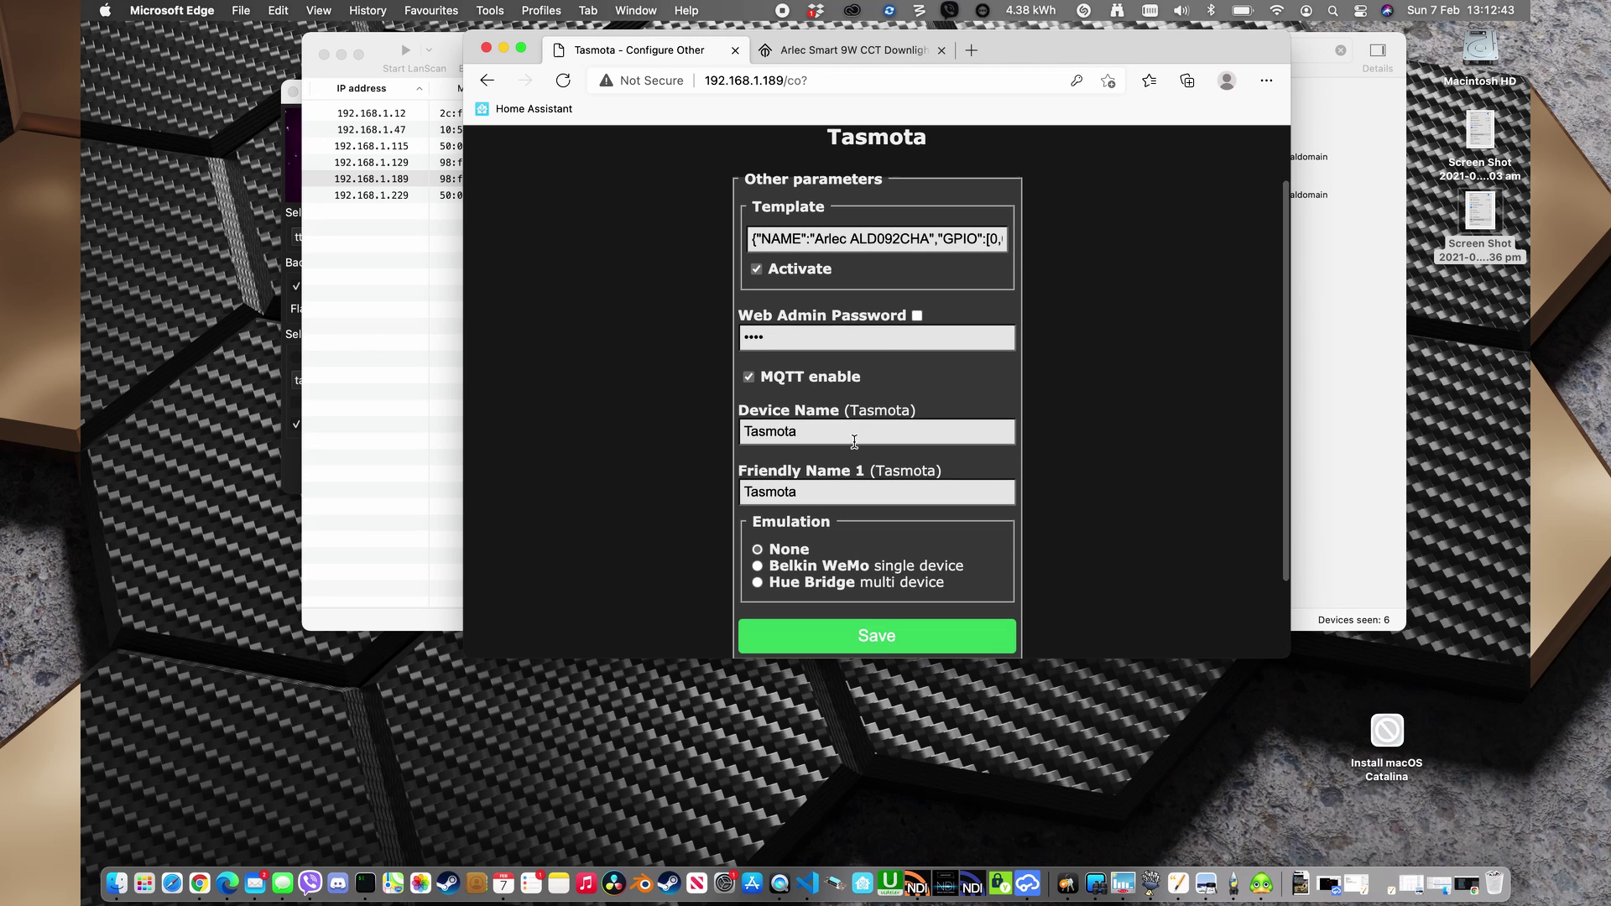
{"action": "triple_click", "coordinate": [853, 438]}
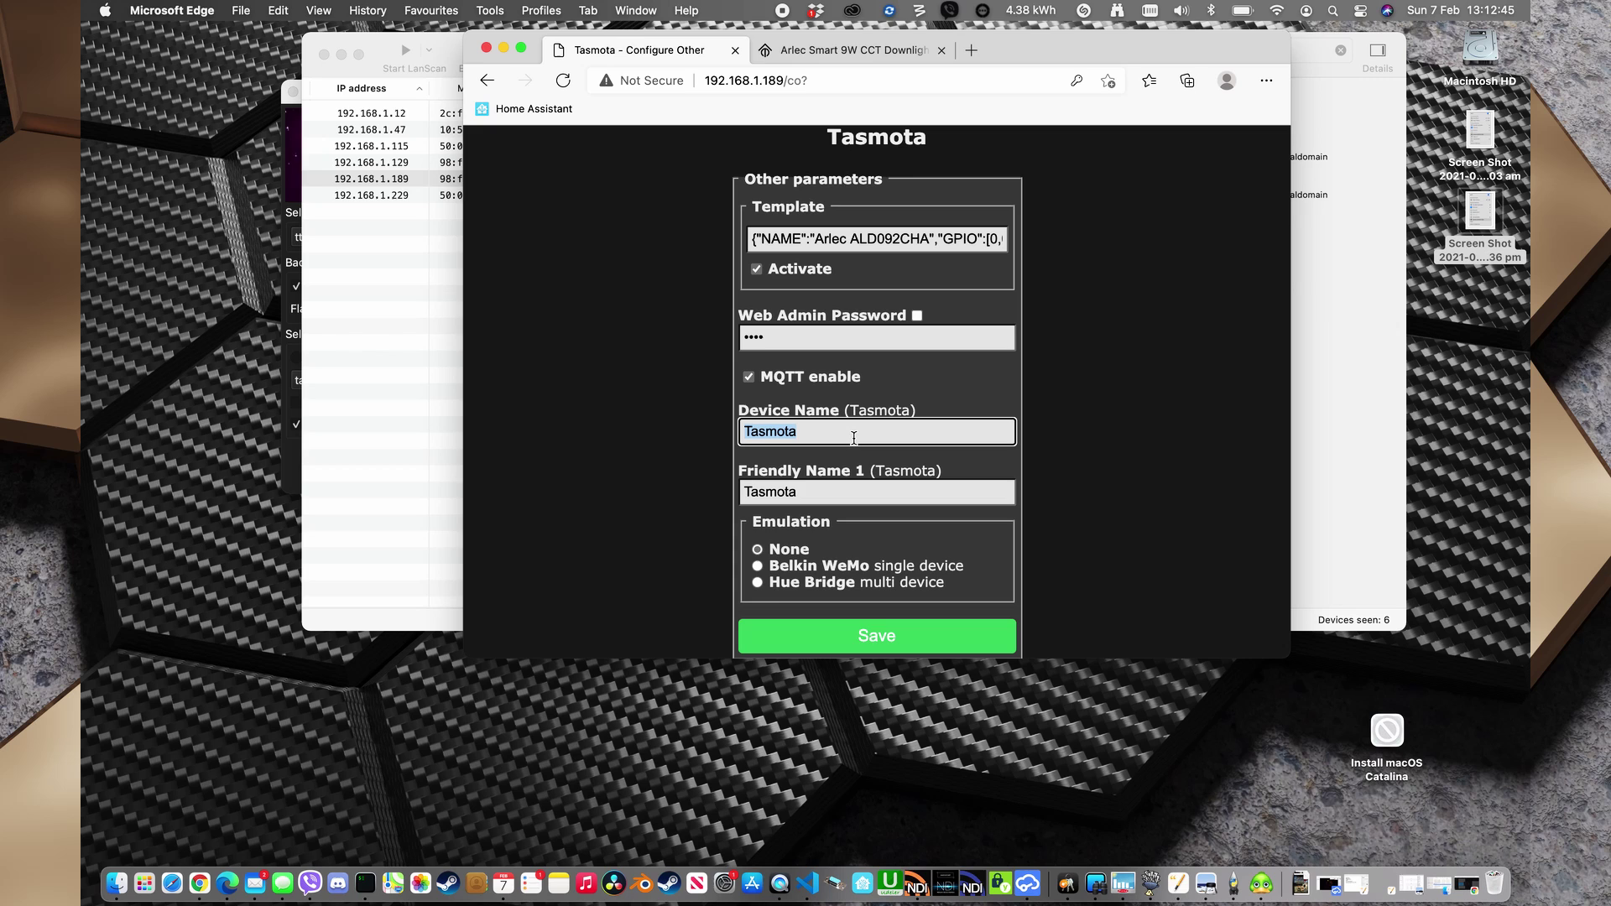
{"action": "type", "text": "Dining 4"}
{"action": "triple_click", "coordinate": [834, 484]}
{"action": "type", "text": "D"}
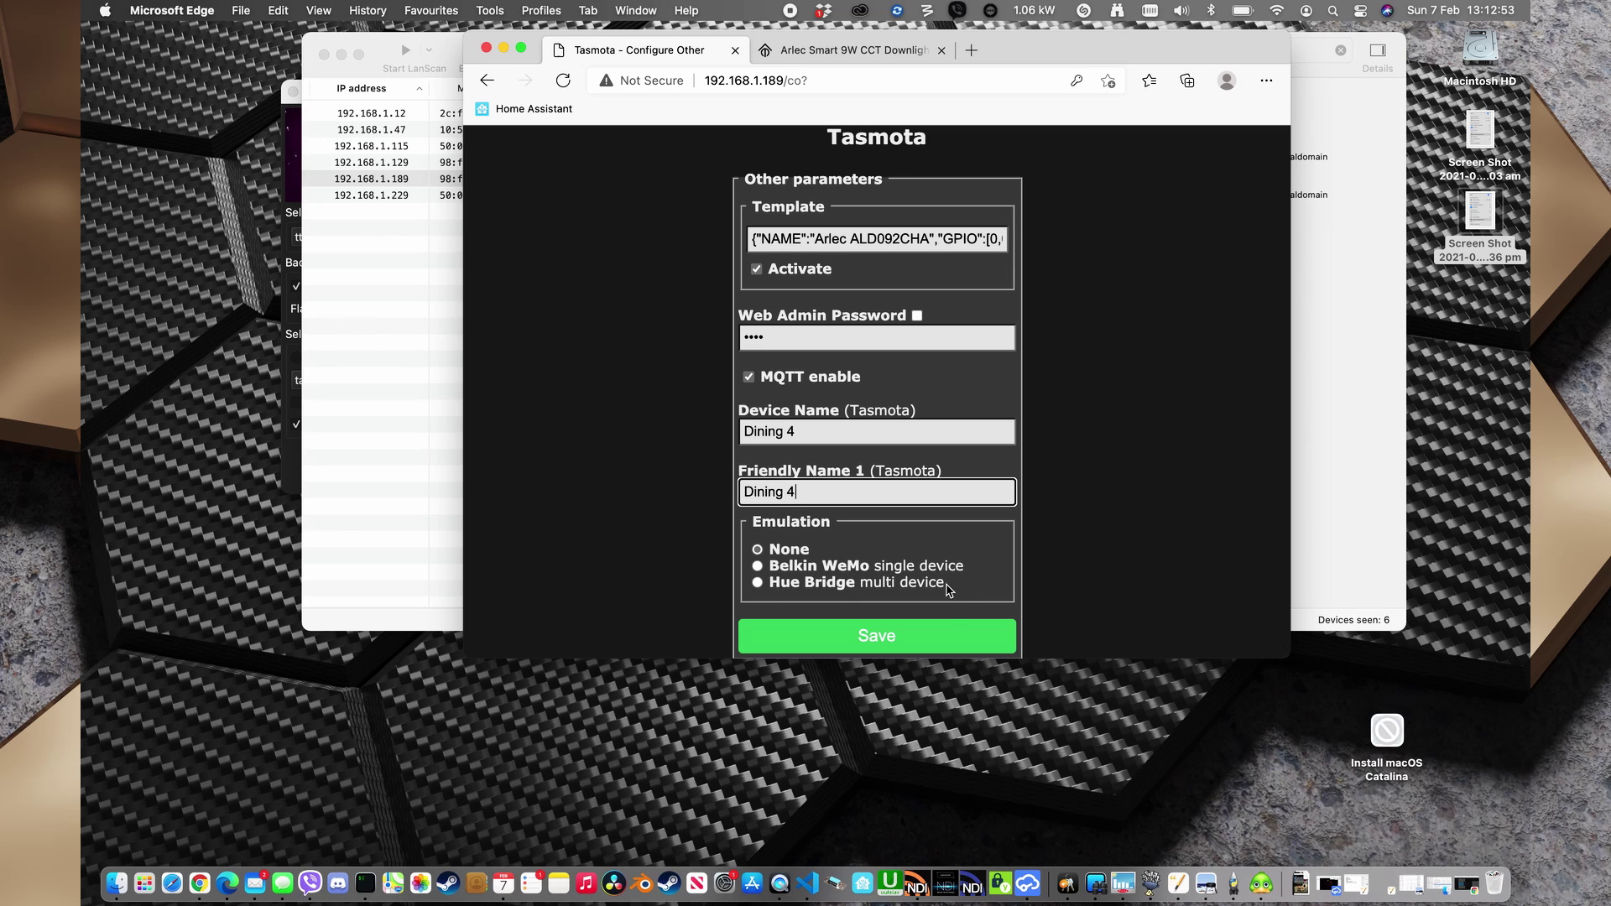
{"action": "left_click", "coordinate": [903, 644]}
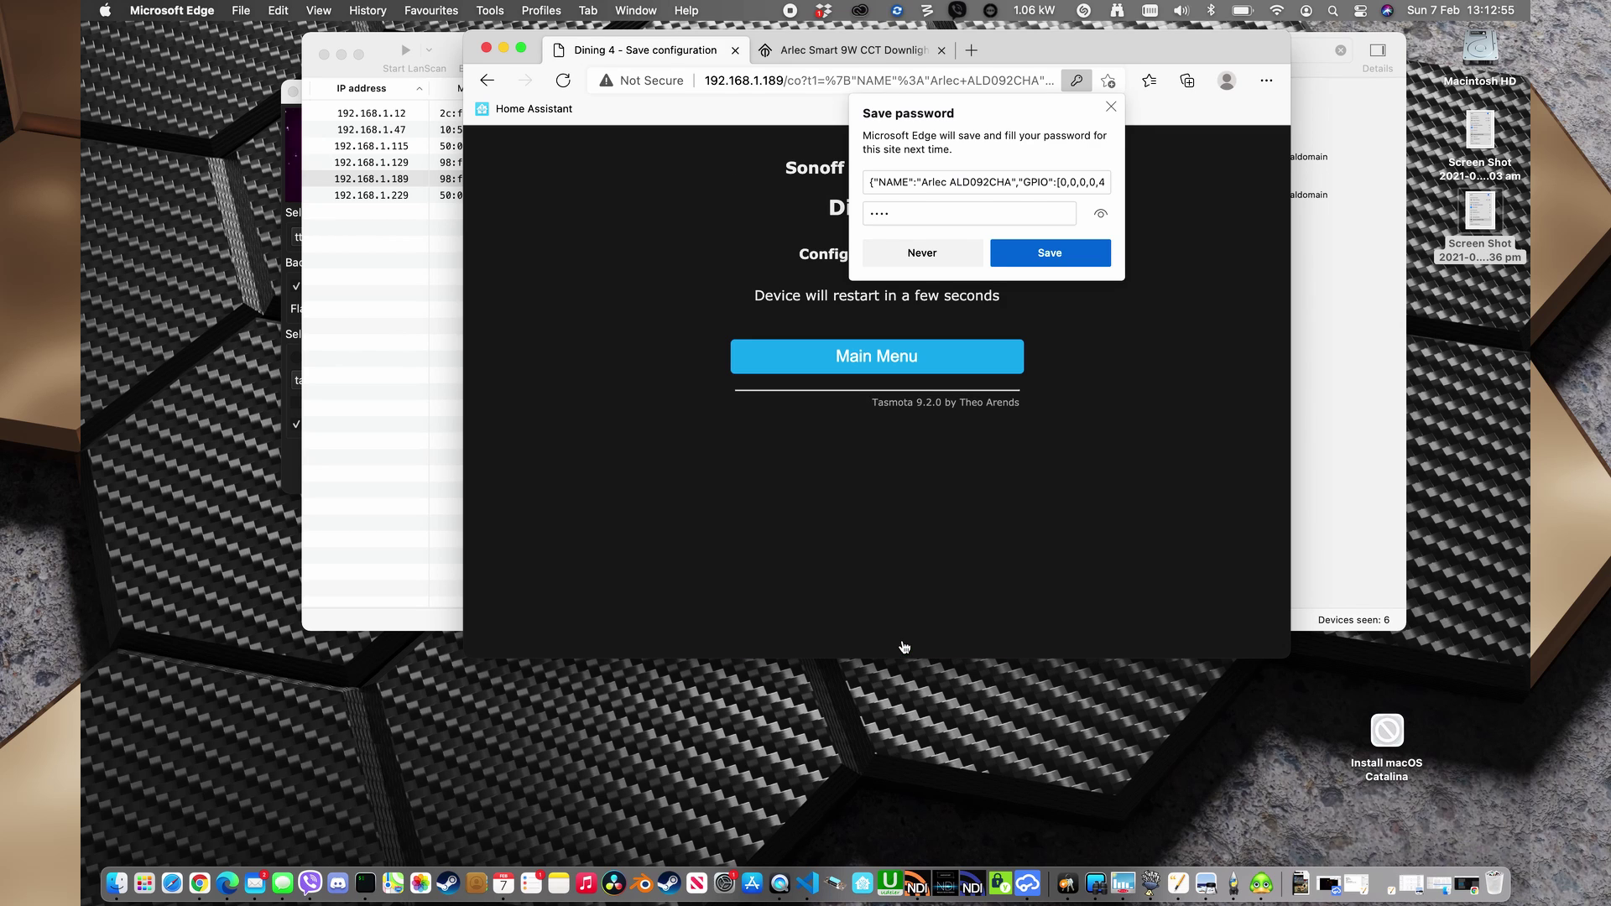
{"action": "left_click", "coordinate": [1111, 108]}
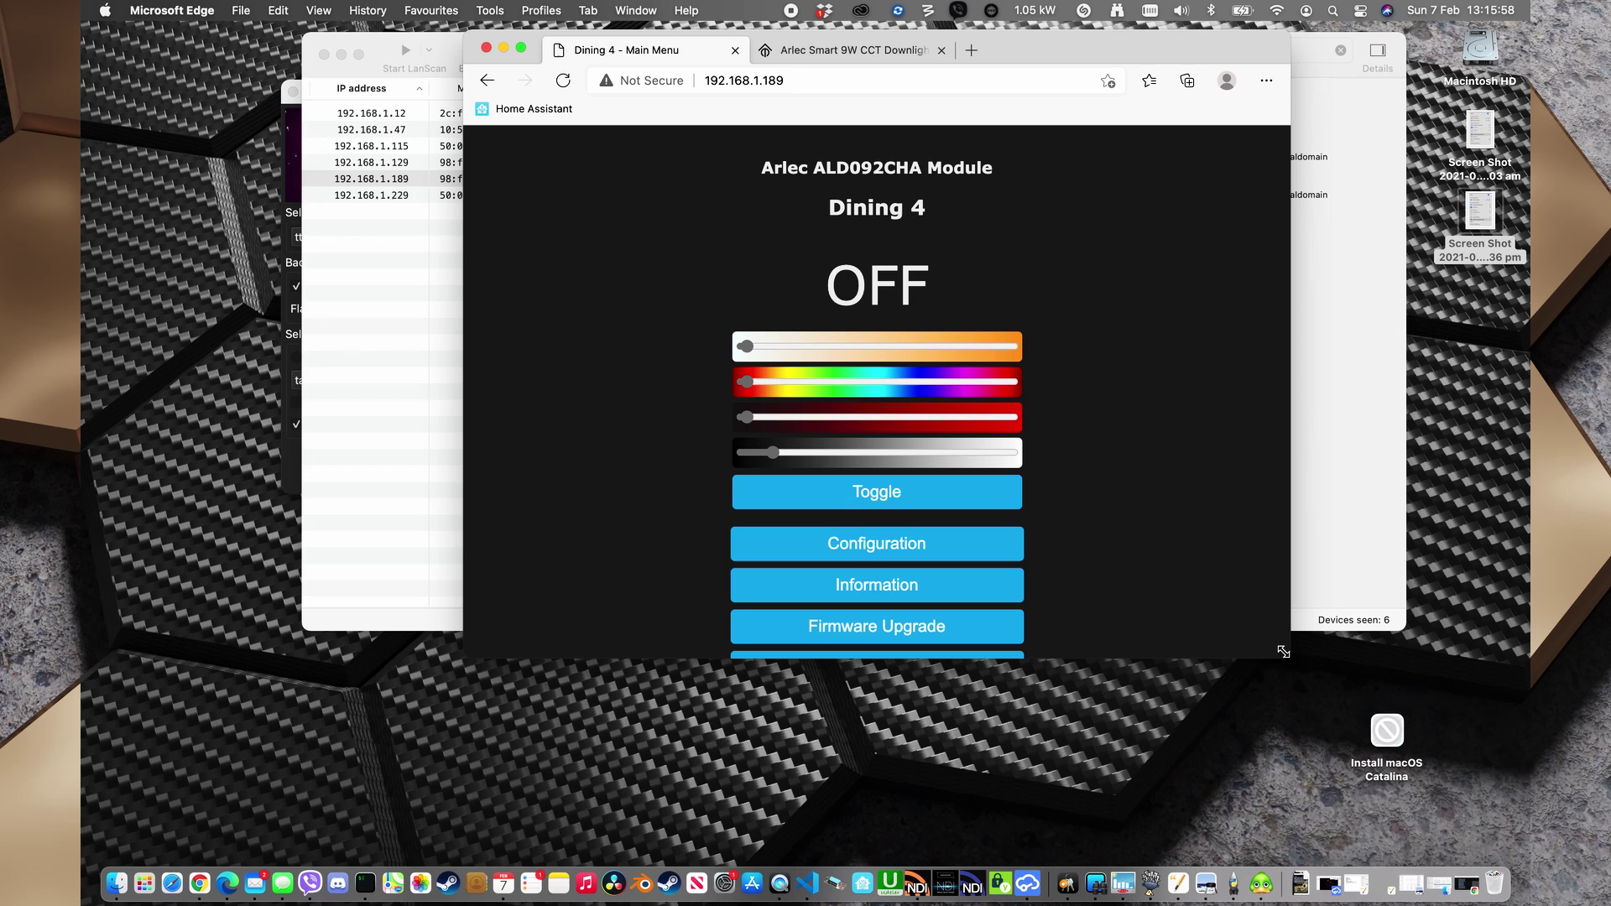
- Set the MQTT host to 192.168.1.20, save, and decline saving the password
{"action": "left_click_drag", "start_coordinate": [1283, 652], "coordinate": [1375, 761]}
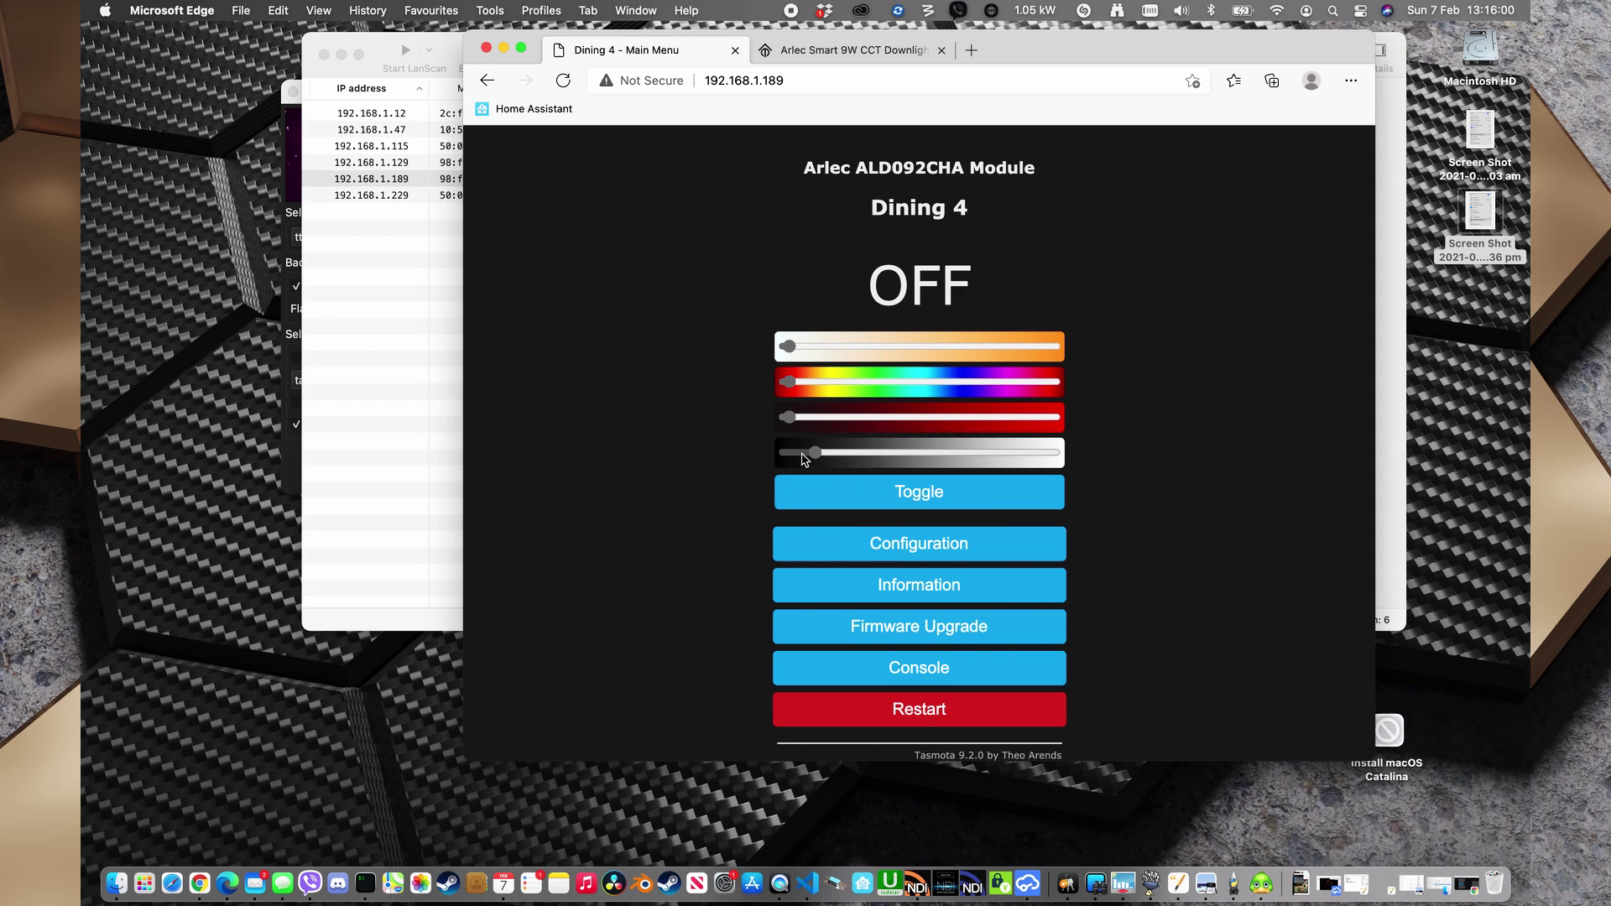
{"action": "left_click", "coordinate": [903, 541]}
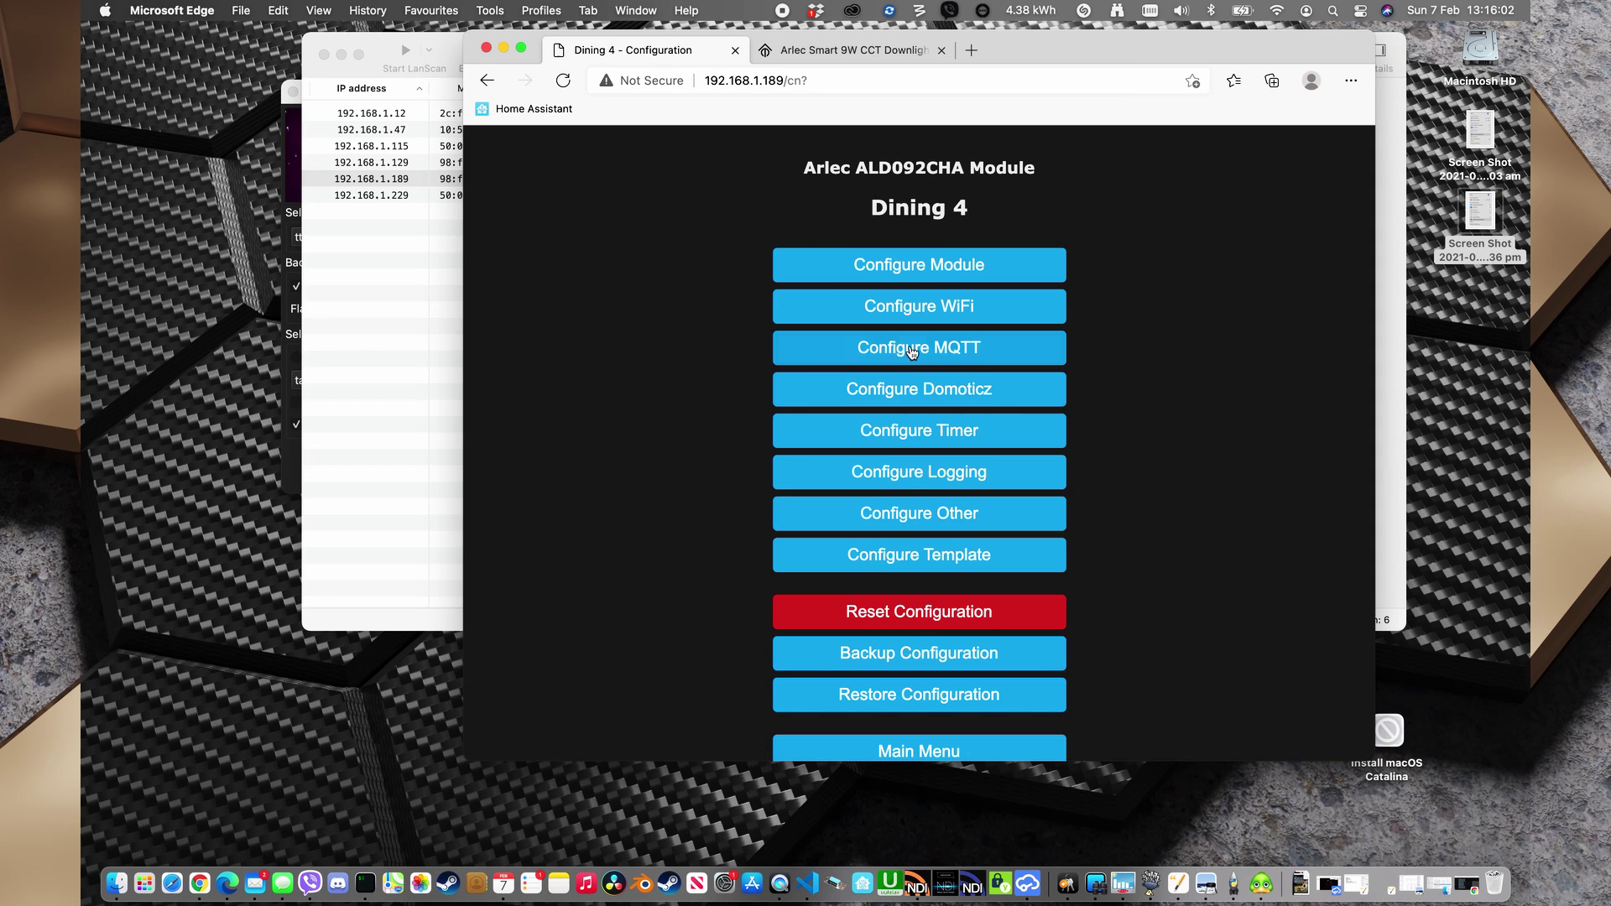
{"action": "left_click", "coordinate": [912, 351]}
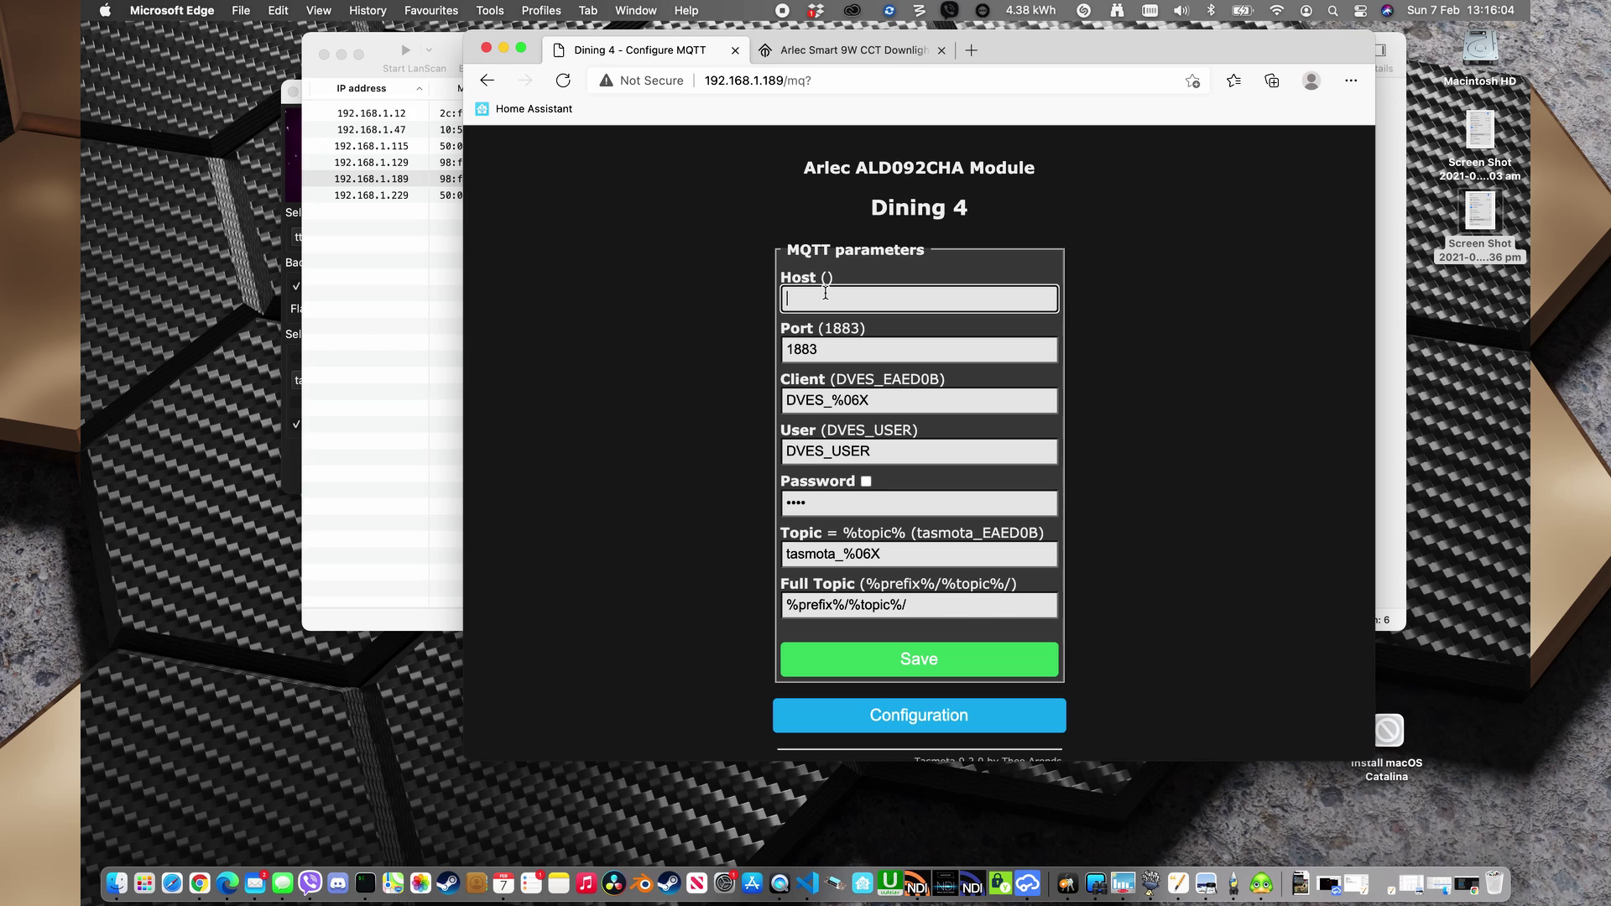
{"action": "type", "text": "192.168.1.20"}
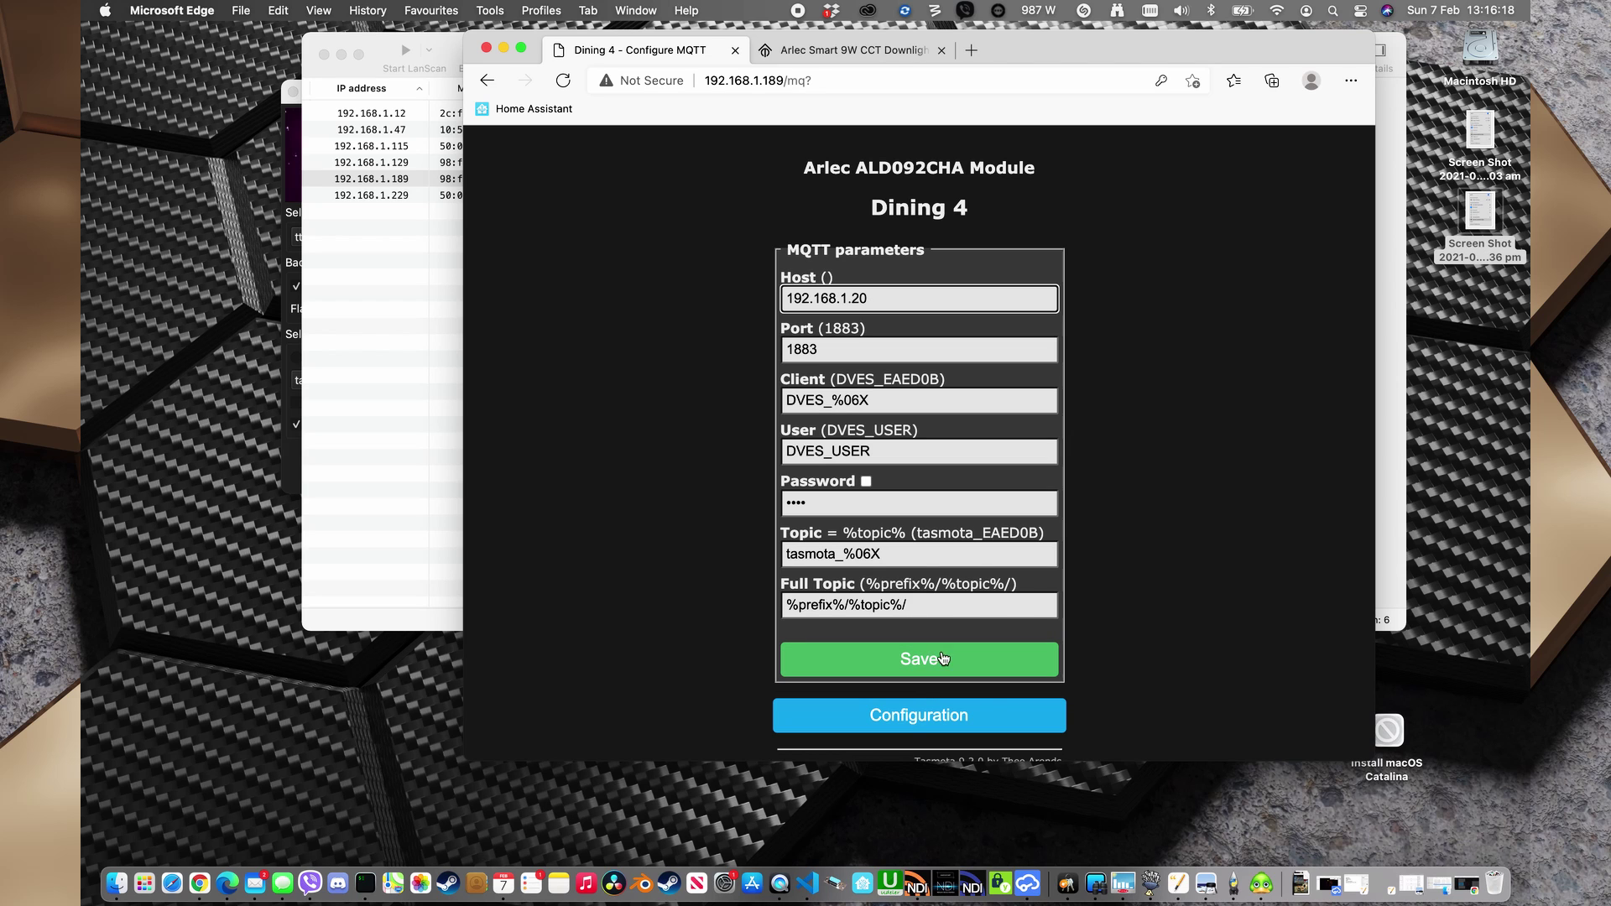
{"action": "left_click", "coordinate": [1022, 658]}
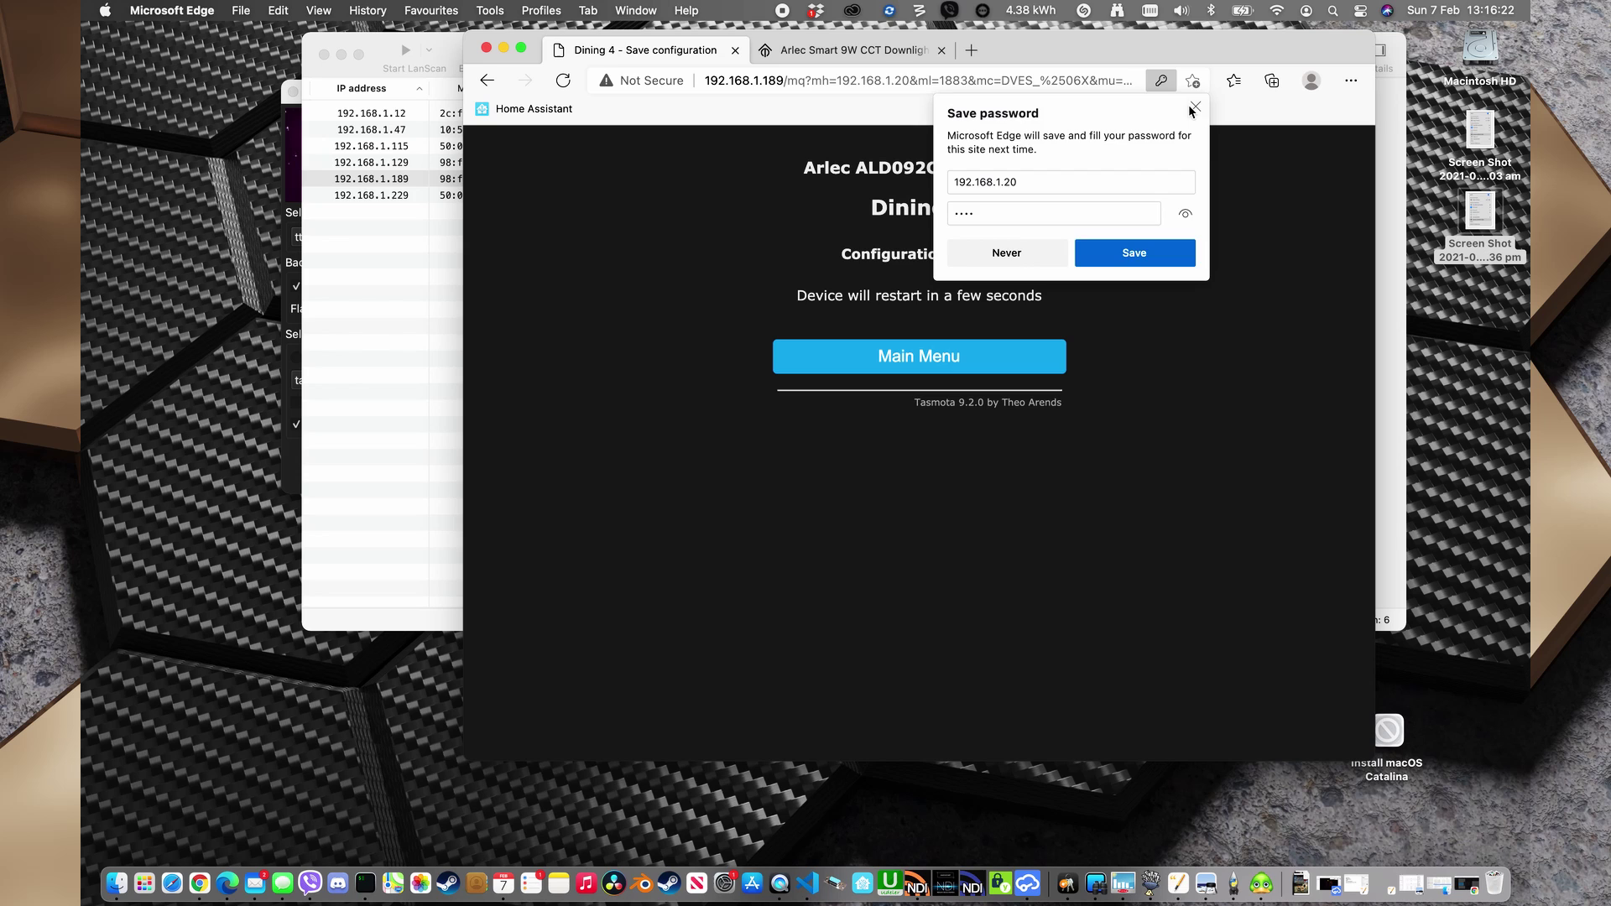
{"action": "left_click", "coordinate": [1193, 108]}
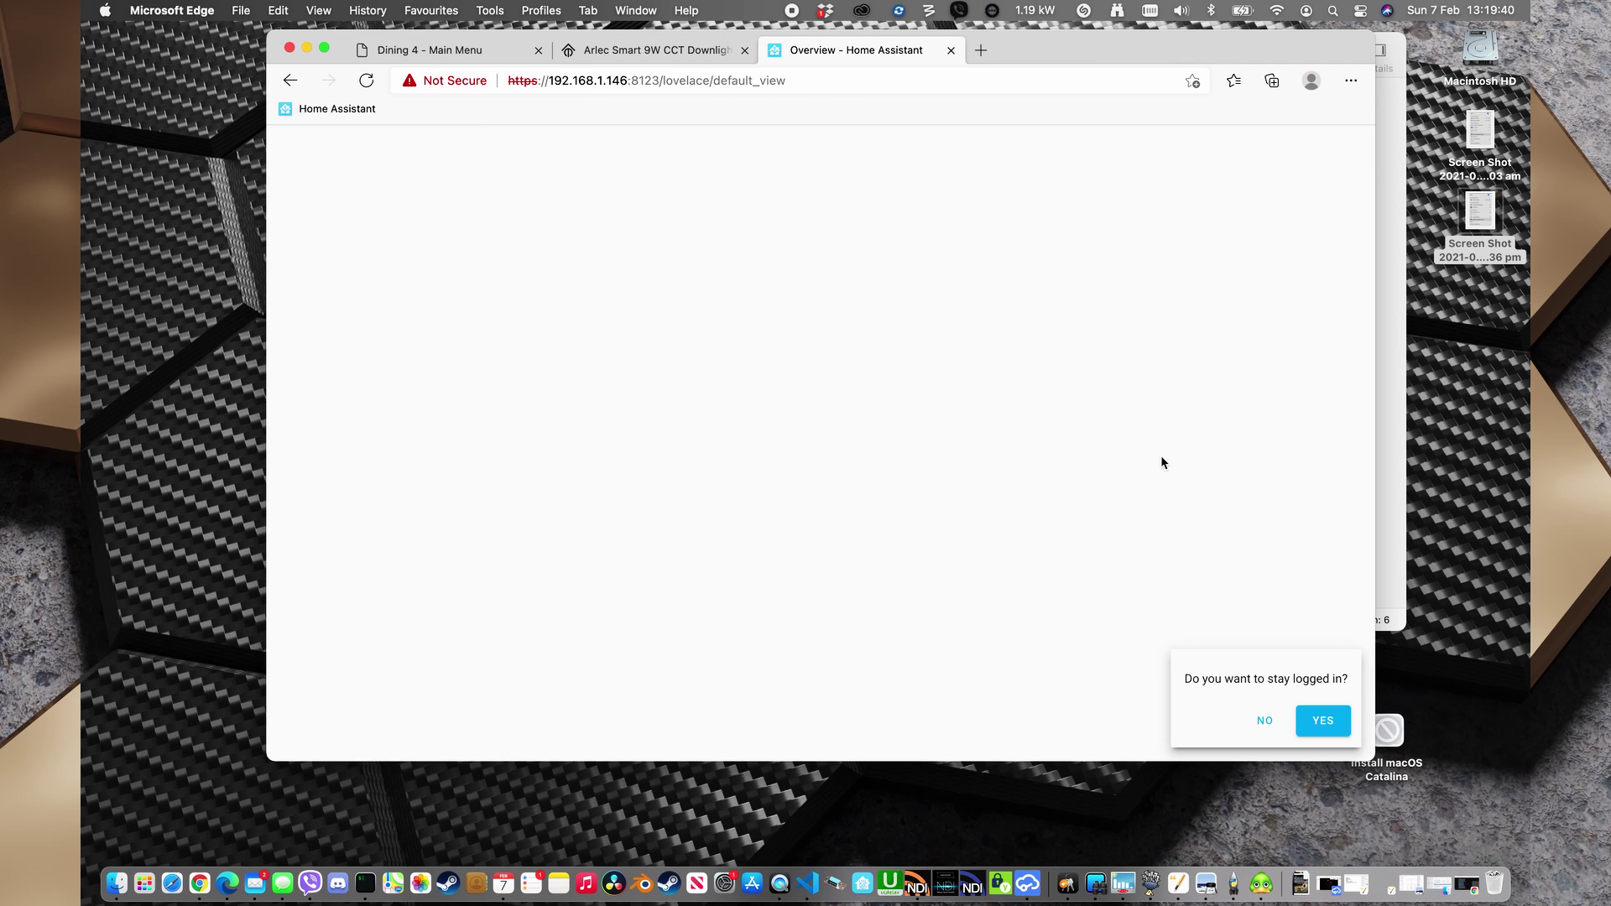
- Choose to stay logged in to HiveDemo and scroll down to the Light card
{"action": "left_click", "coordinate": [1330, 721]}
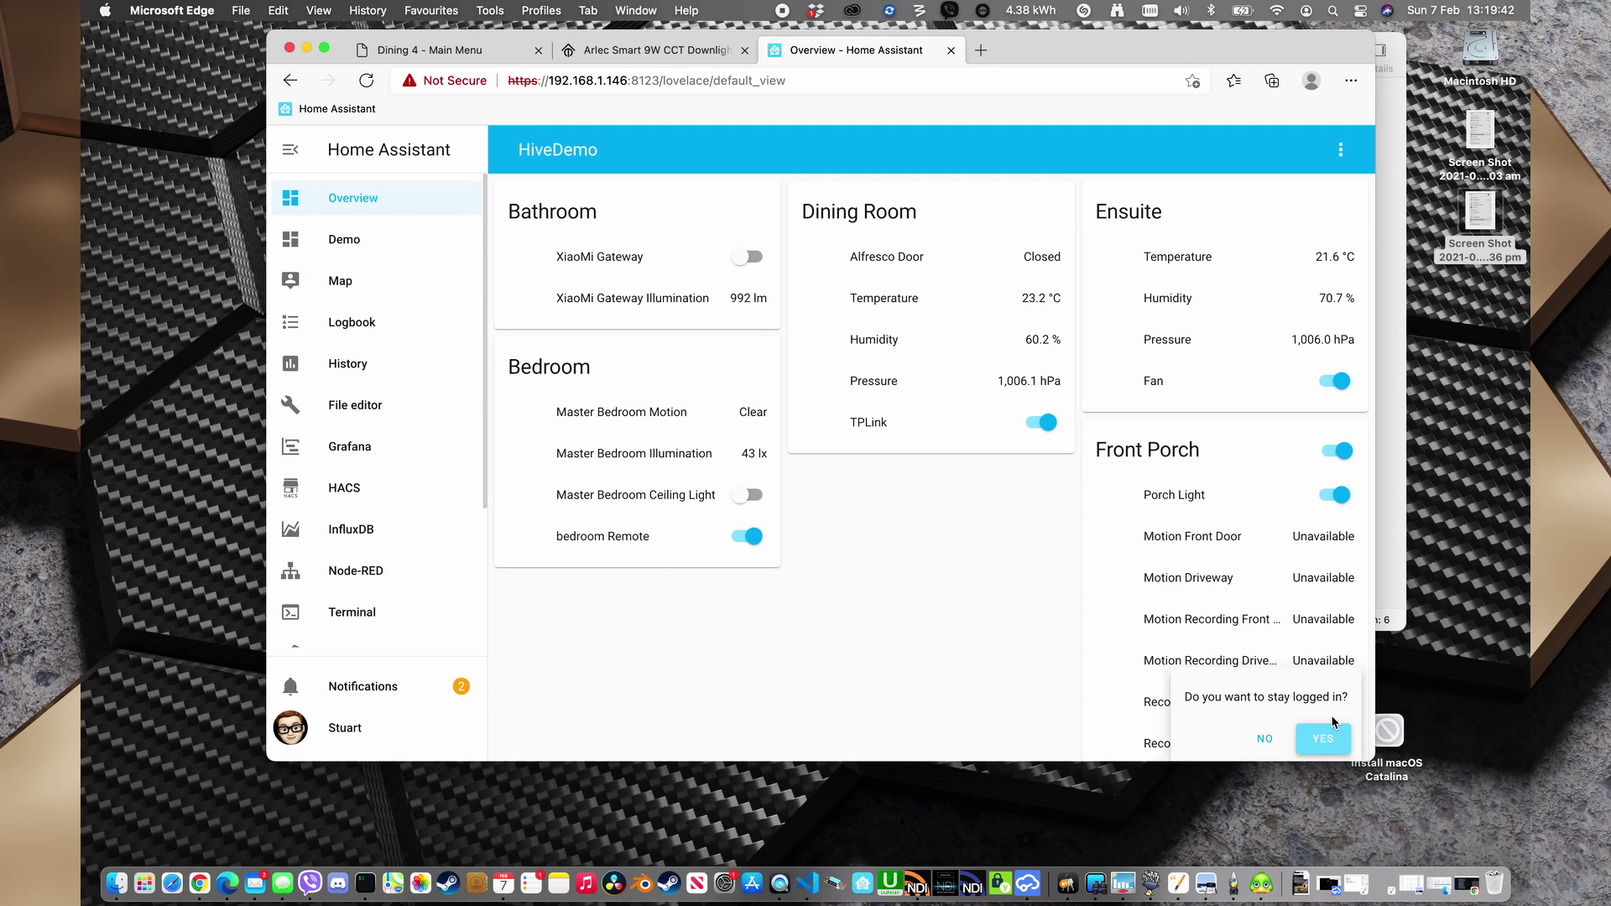
{"action": "scroll", "coordinate": [1040, 490], "scroll_direction": "down", "scroll_amount": 10}
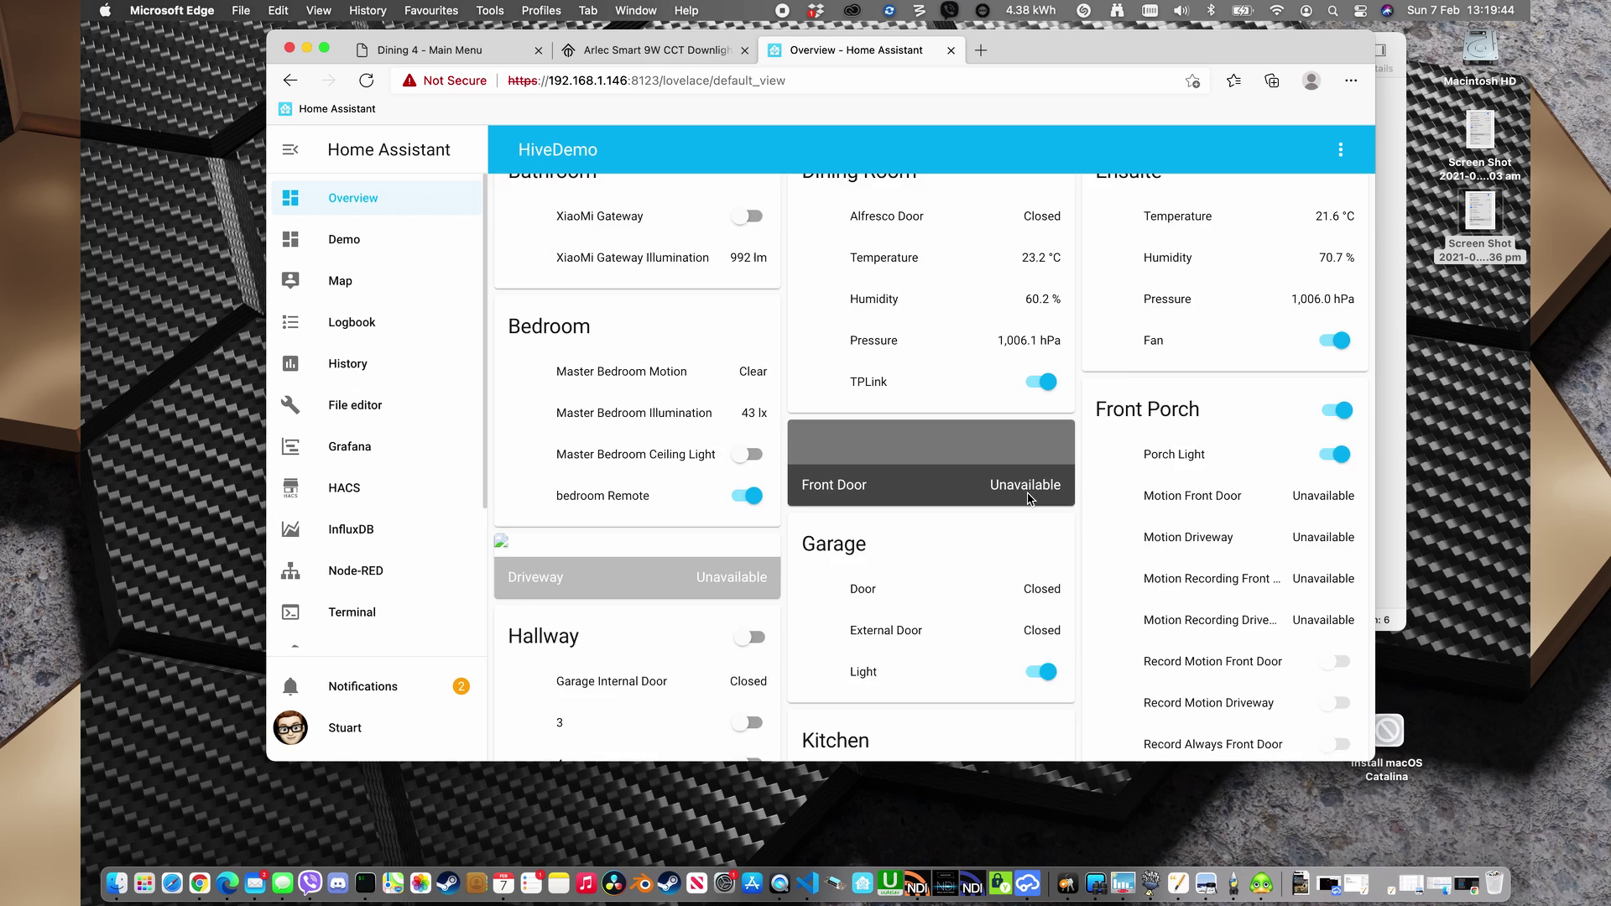
{"action": "scroll", "coordinate": [1027, 494], "scroll_direction": "down", "scroll_amount": 8}
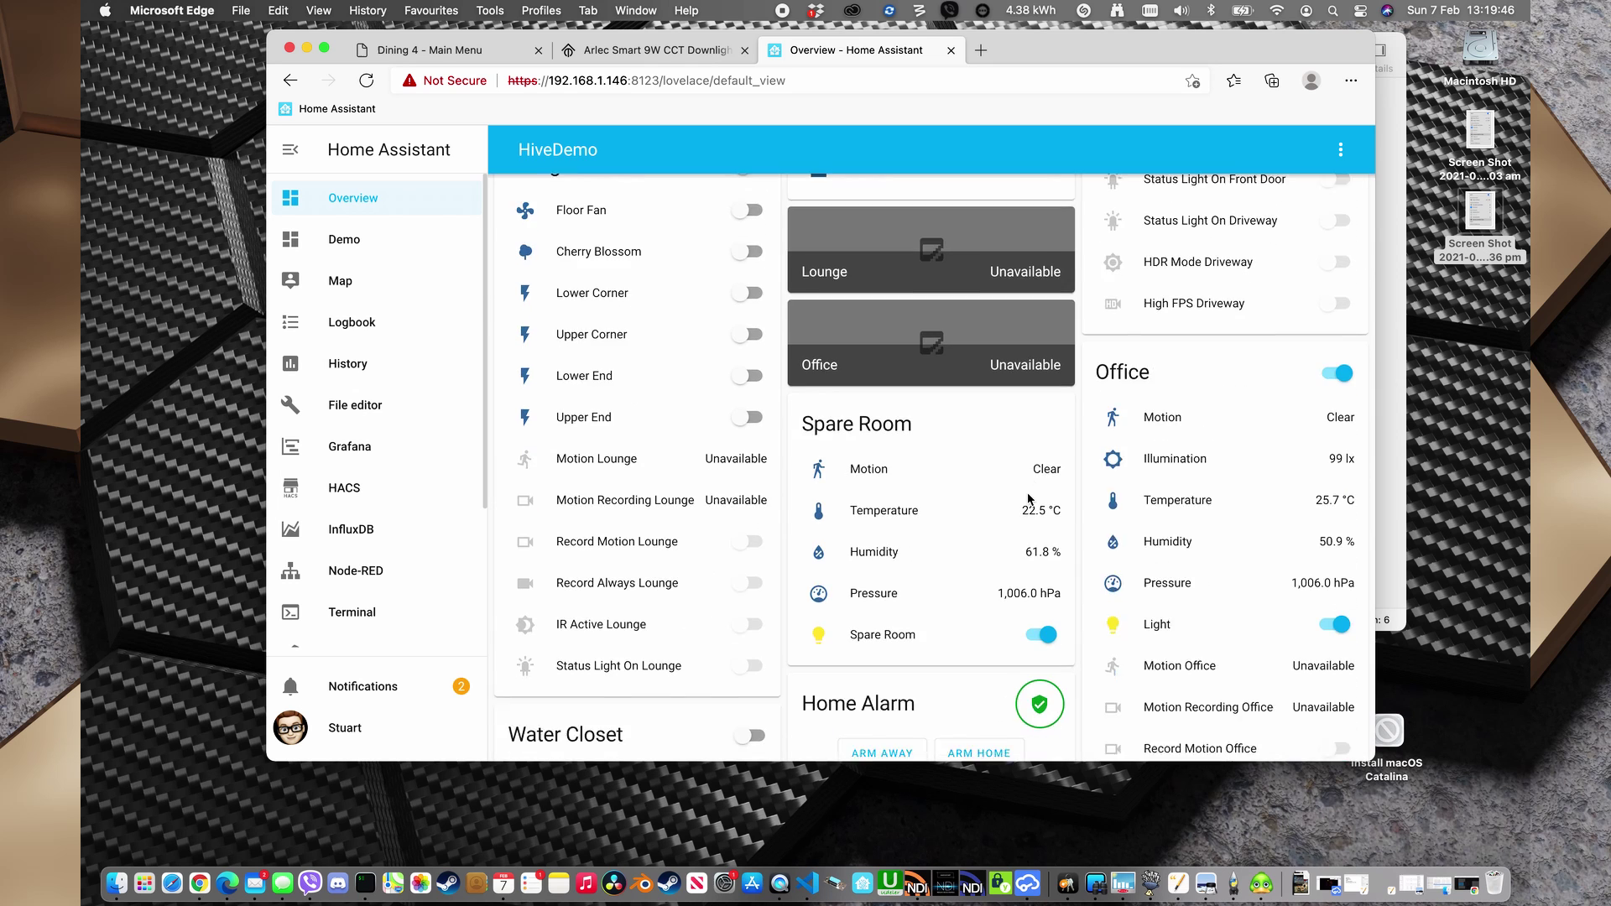
{"action": "scroll", "coordinate": [1028, 498], "scroll_direction": "down", "scroll_amount": 10}
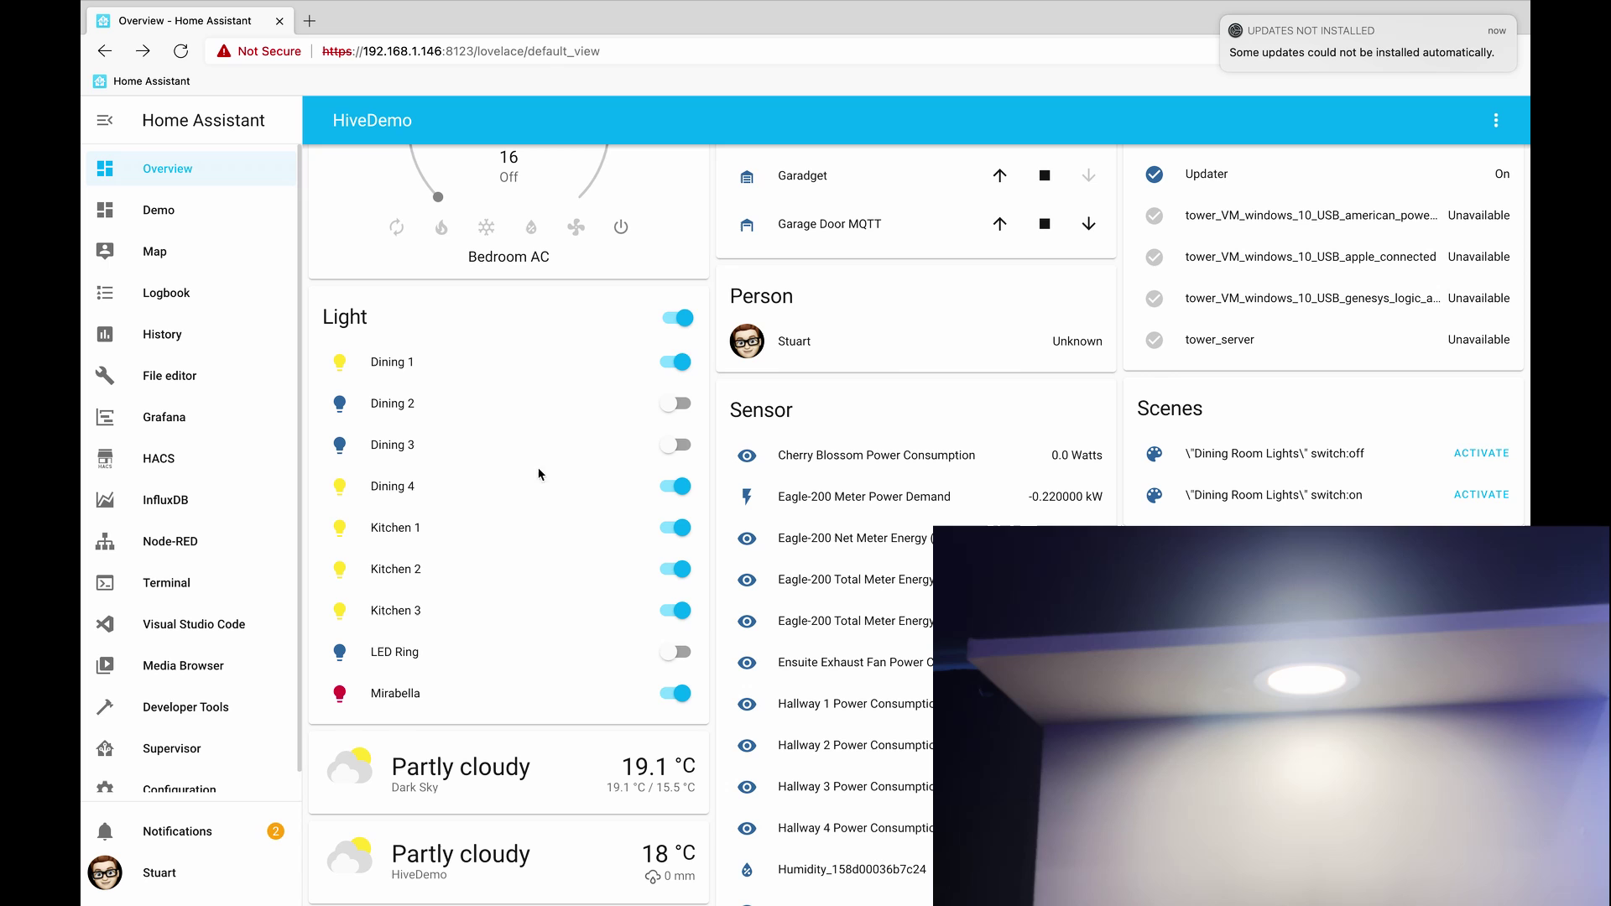
- Switch on Dining 2 and Dining 3, test the Dining 4 and Dining 1 toggles, and open Dining 1's details
{"action": "left_click", "coordinate": [674, 405]}
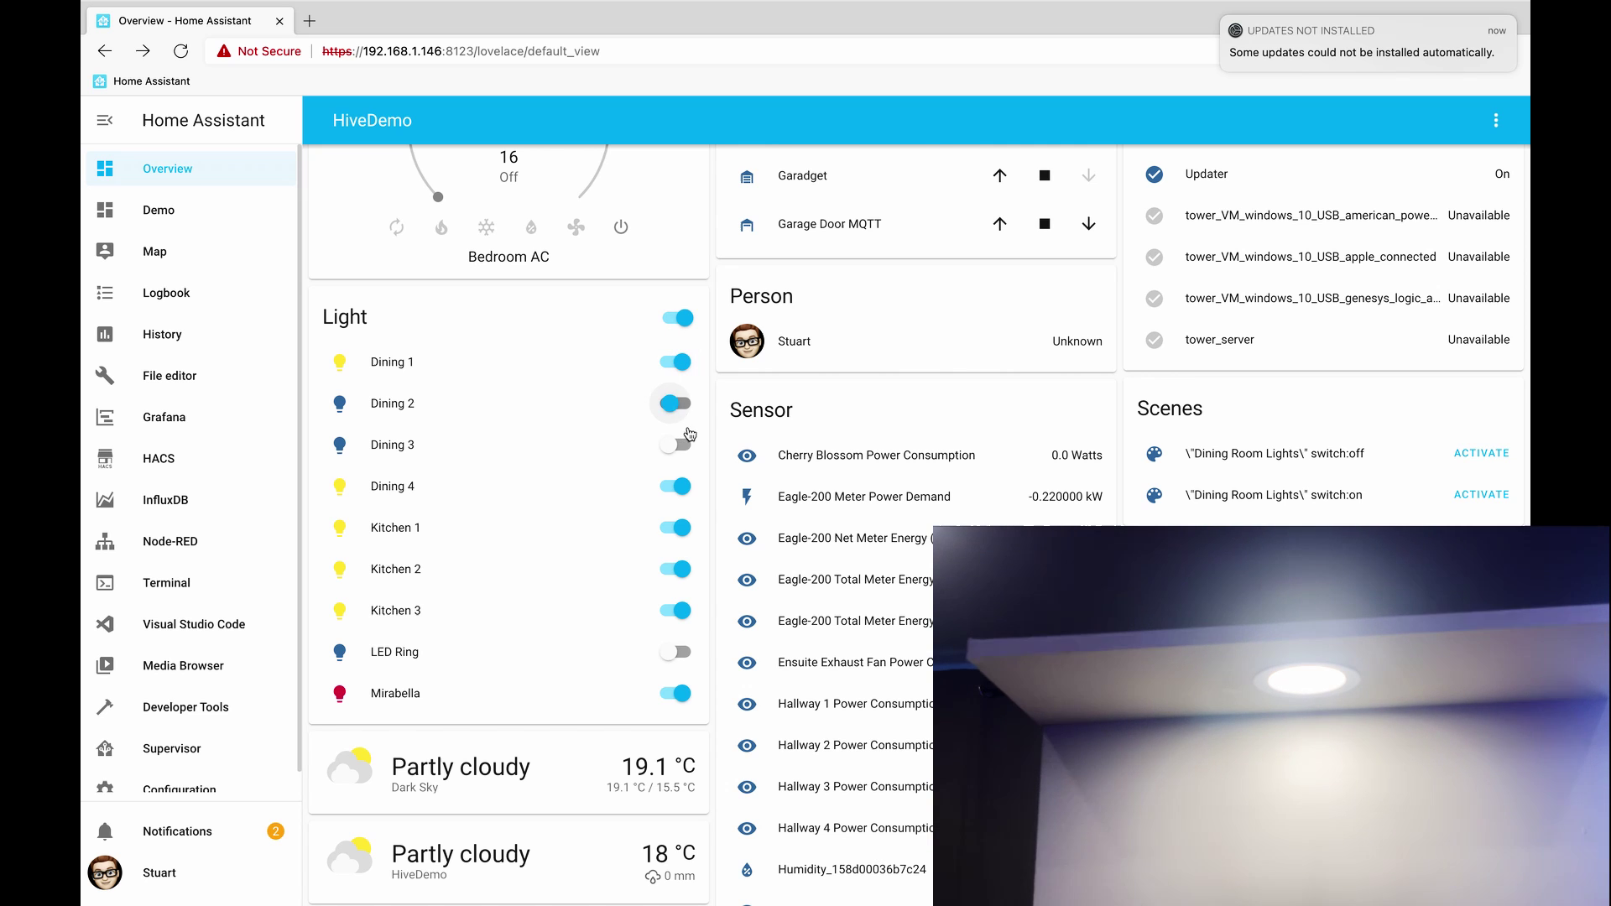
{"action": "left_click", "coordinate": [675, 448]}
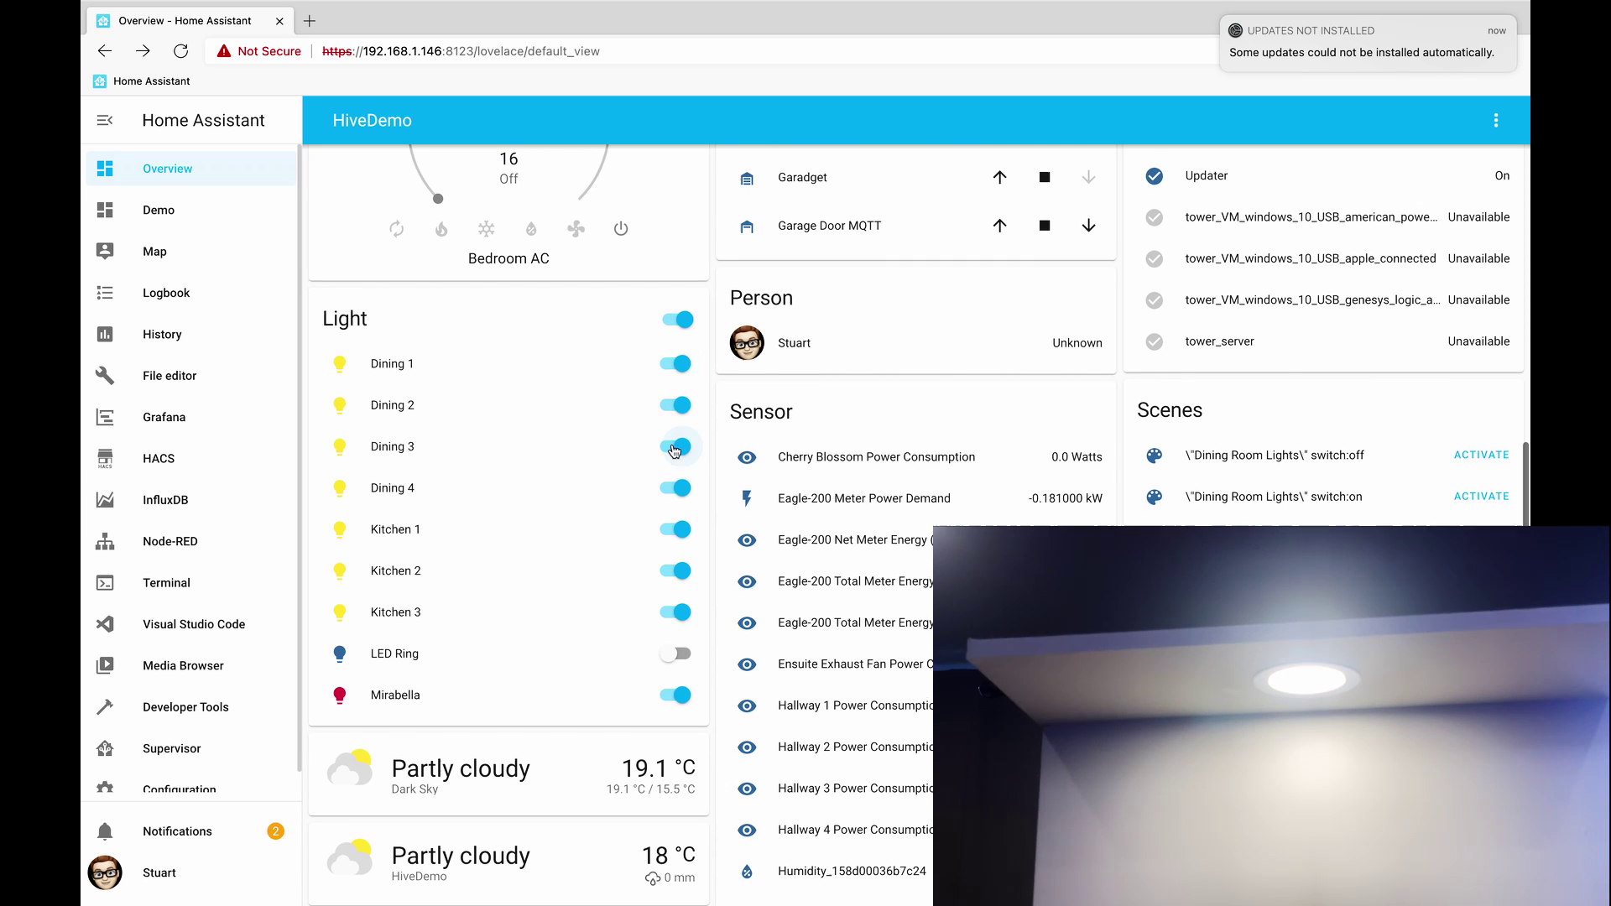
{"action": "left_click", "coordinate": [684, 490]}
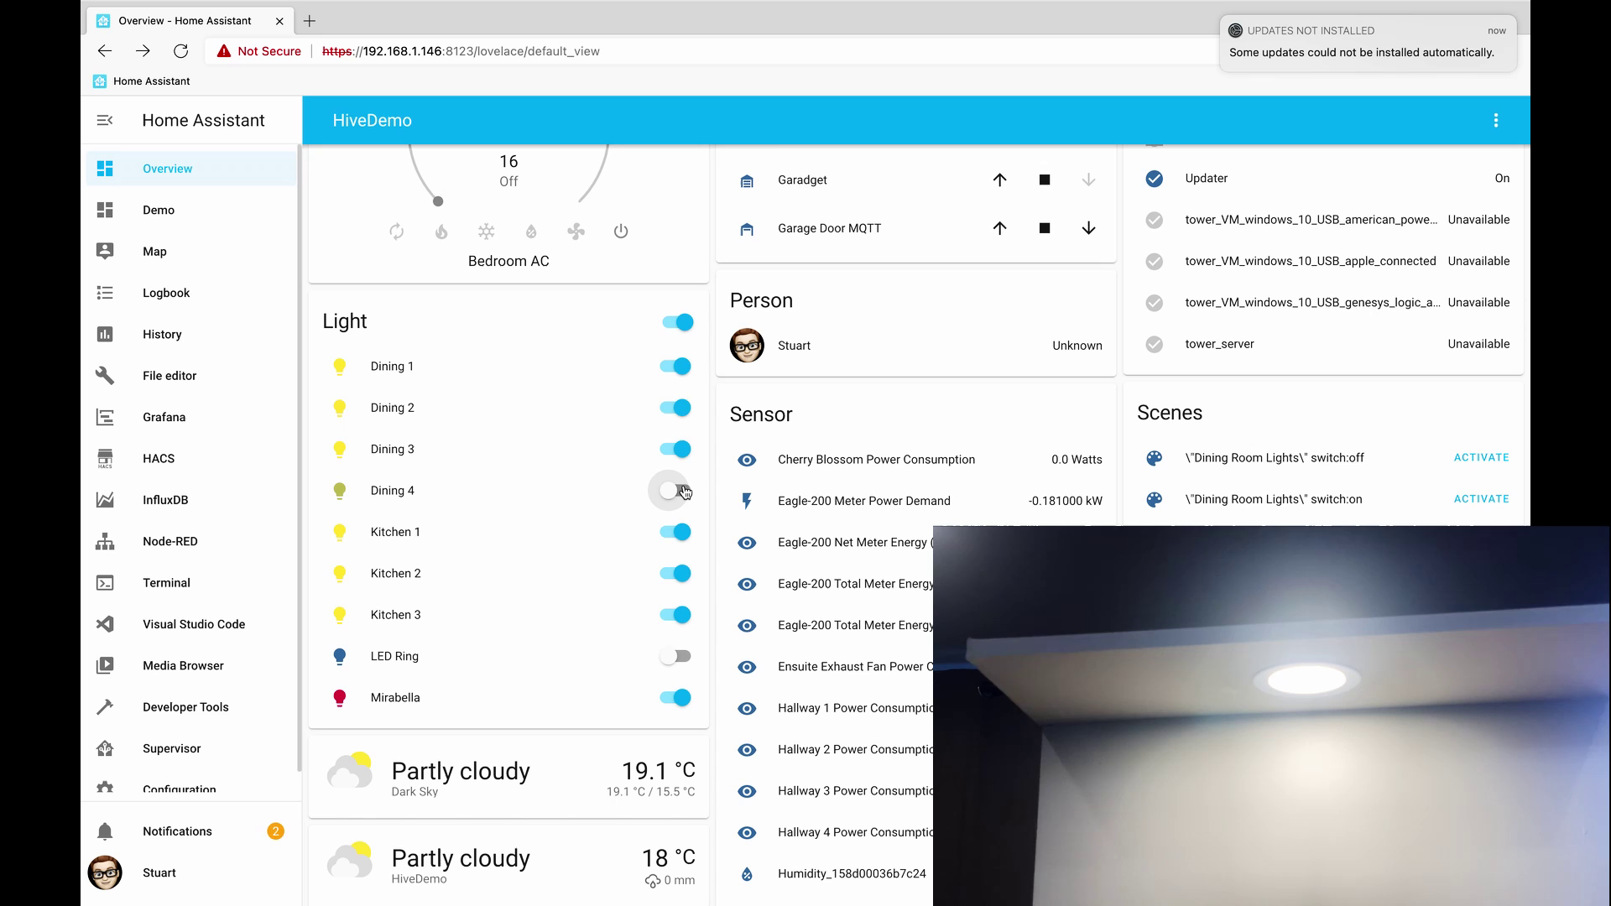
{"action": "left_click", "coordinate": [684, 367]}
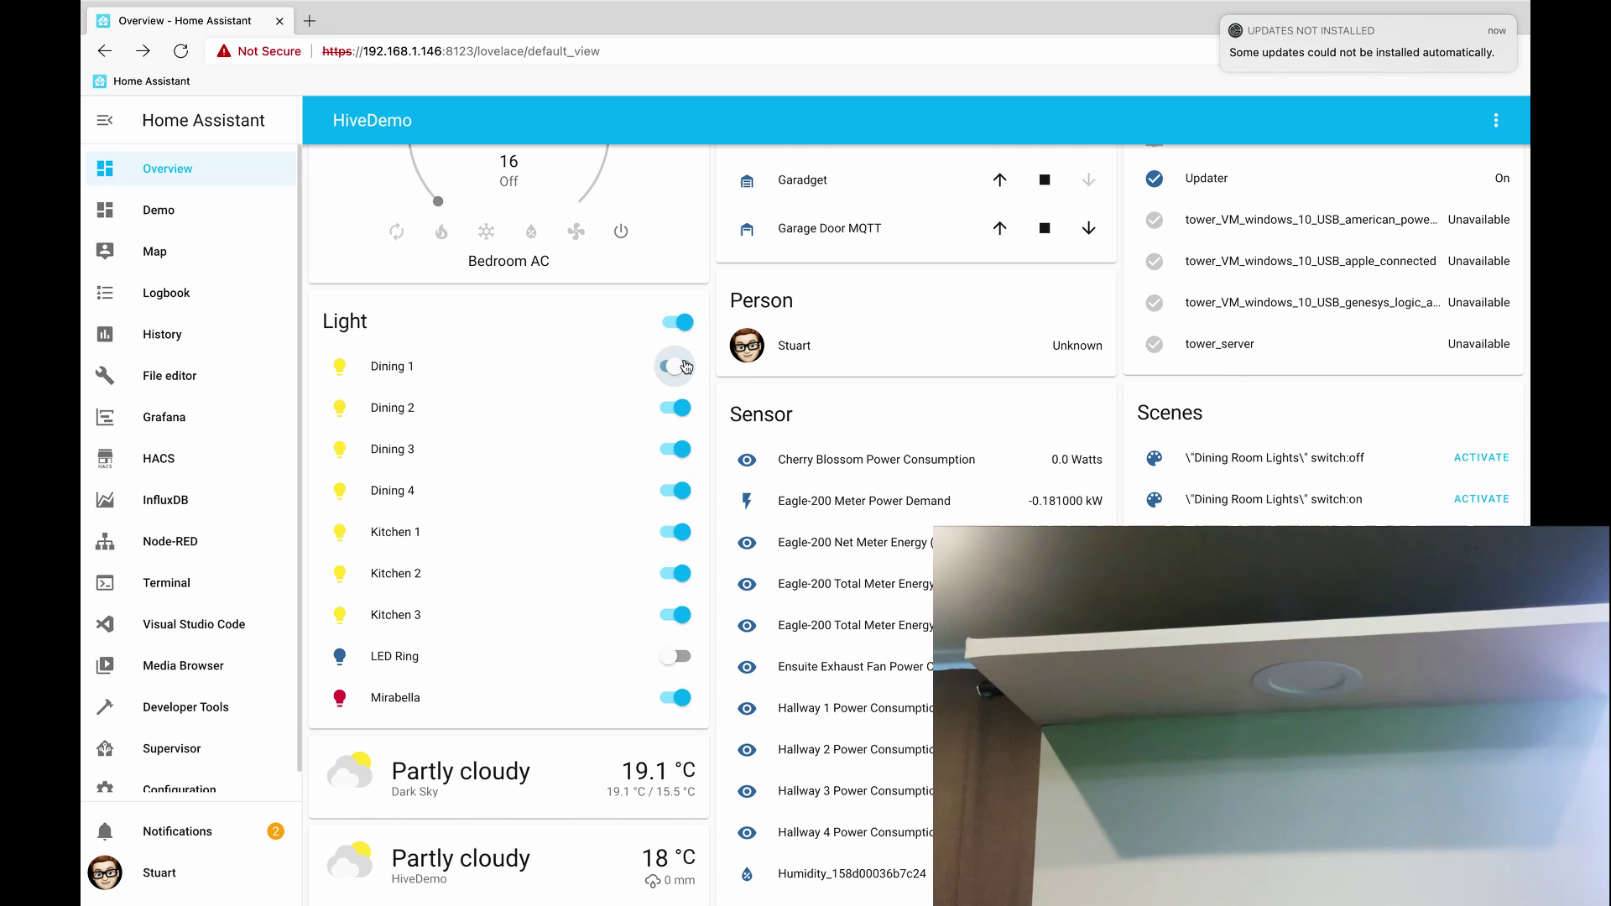
{"action": "left_click", "coordinate": [684, 367]}
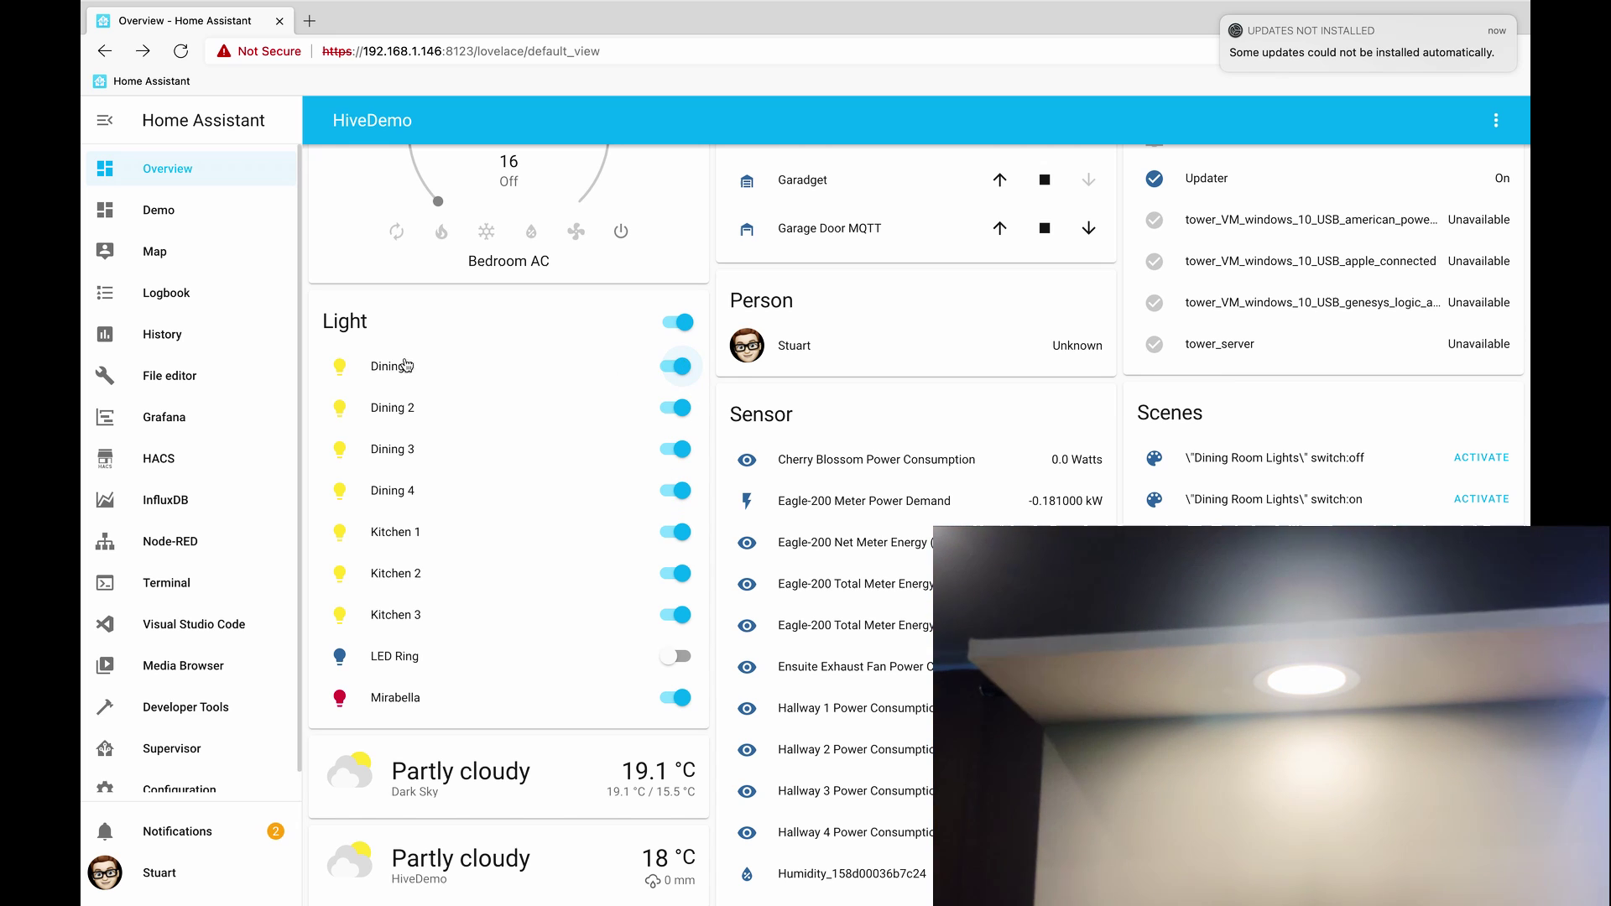
{"action": "left_click", "coordinate": [386, 378]}
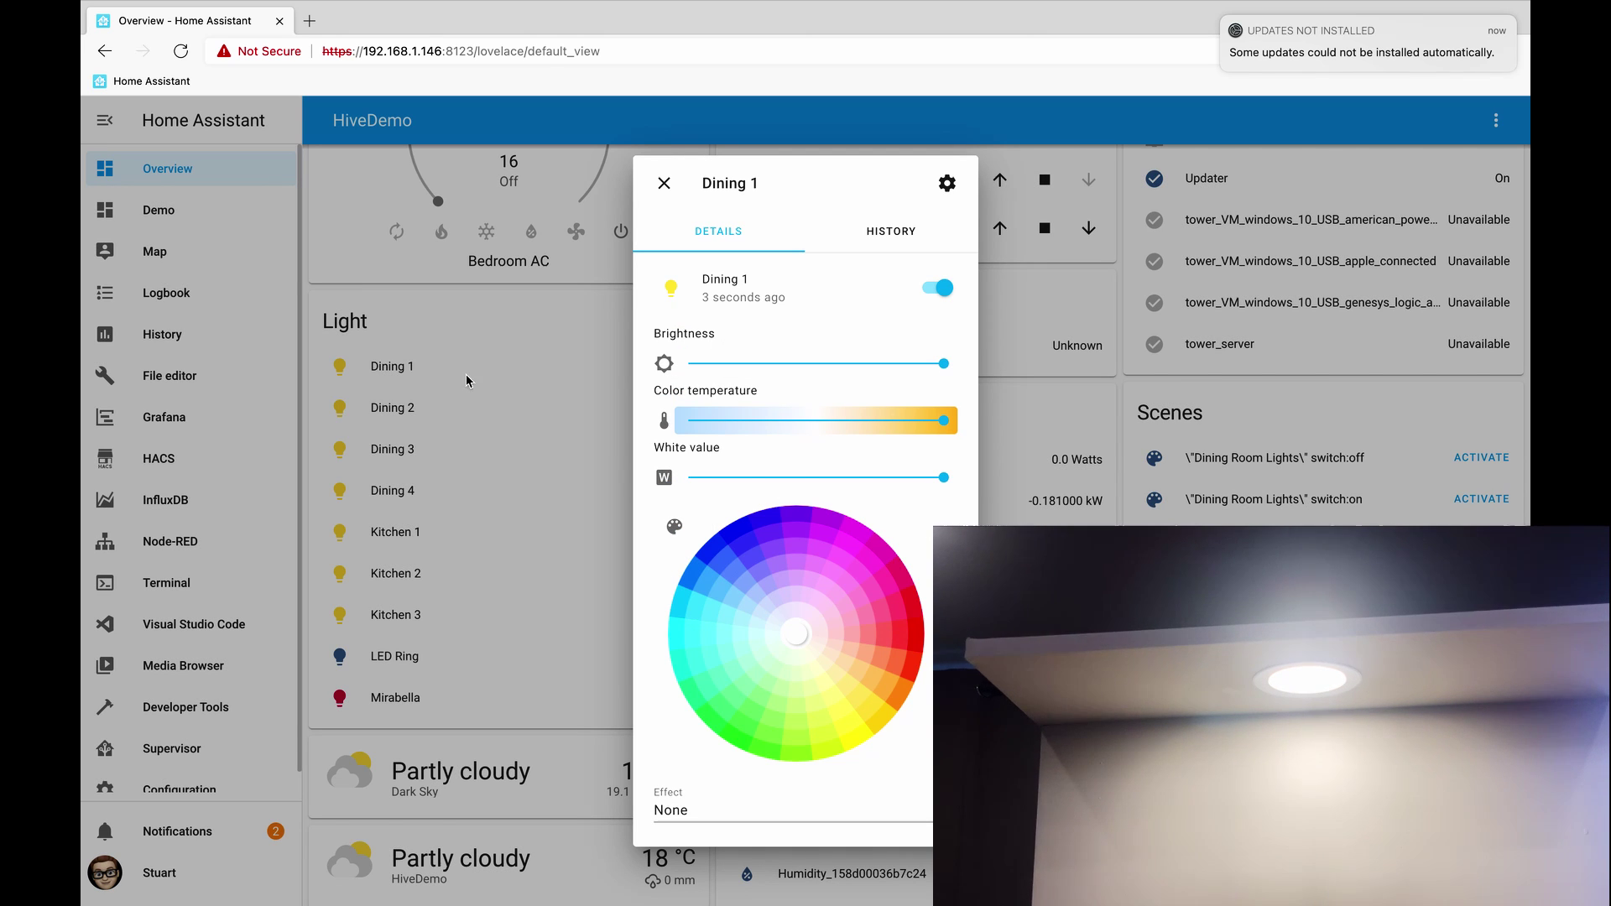
- Try Dining 1's colour temperature and white value sliders, then set it to blue, red and green
{"action": "left_click_drag", "start_coordinate": [863, 424], "coordinate": [943, 421]}
{"action": "left_click_drag", "start_coordinate": [944, 477], "coordinate": [1024, 485]}
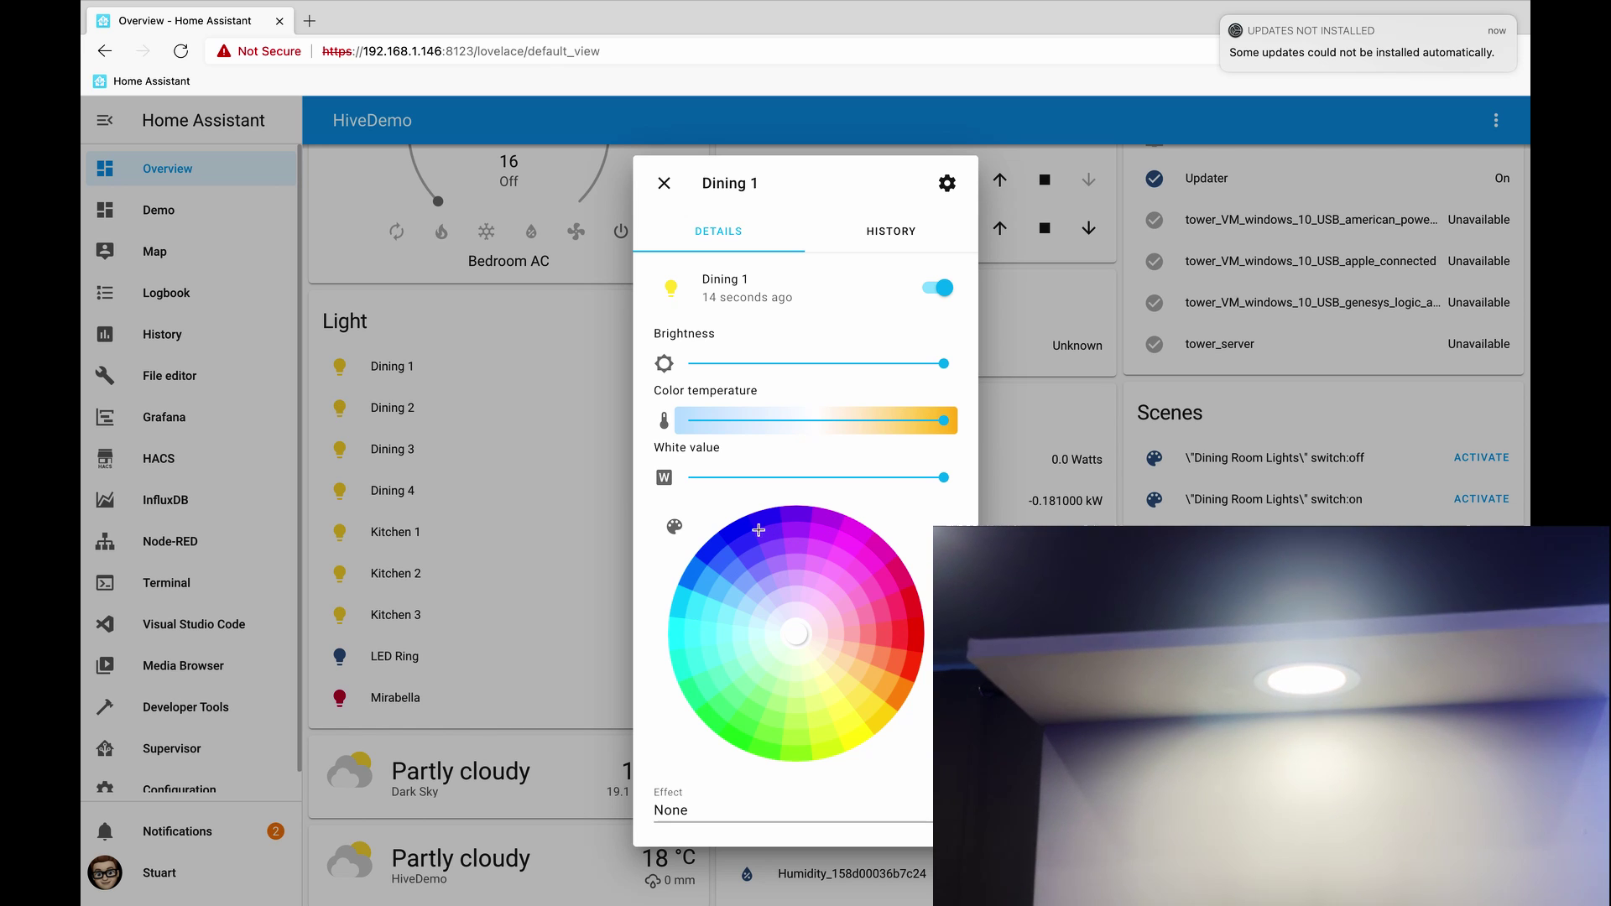
{"action": "left_click", "coordinate": [742, 529]}
{"action": "left_click", "coordinate": [916, 637]}
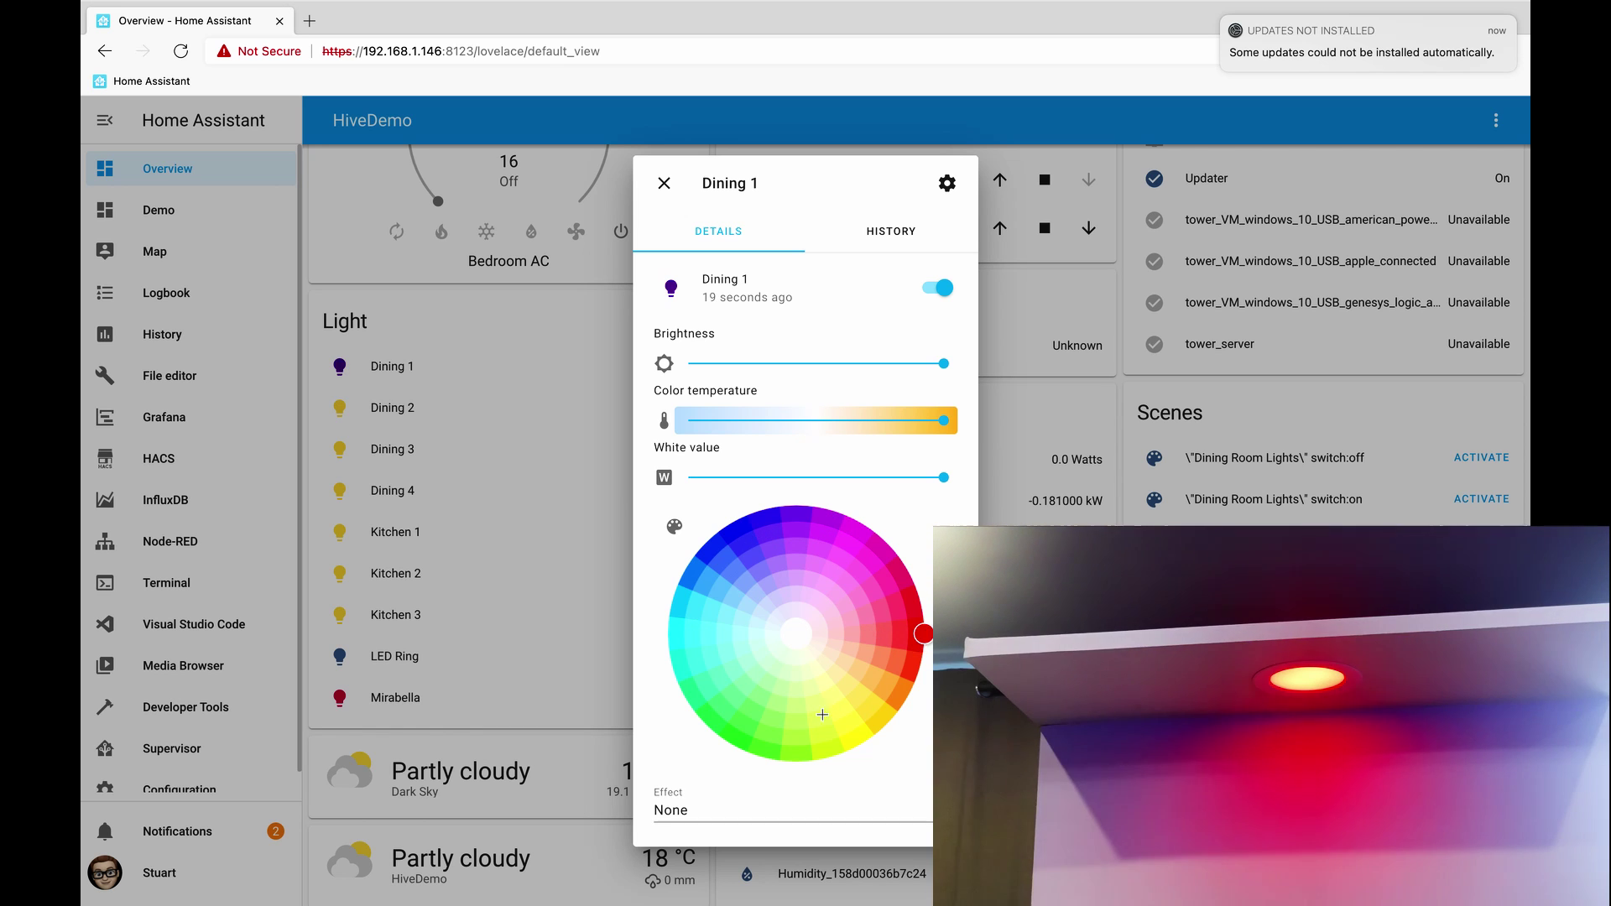
{"action": "left_click", "coordinate": [732, 742]}
- Apply the Random effect, reset it to None, then set warm white at brightness 45
{"action": "left_click", "coordinate": [796, 809]}
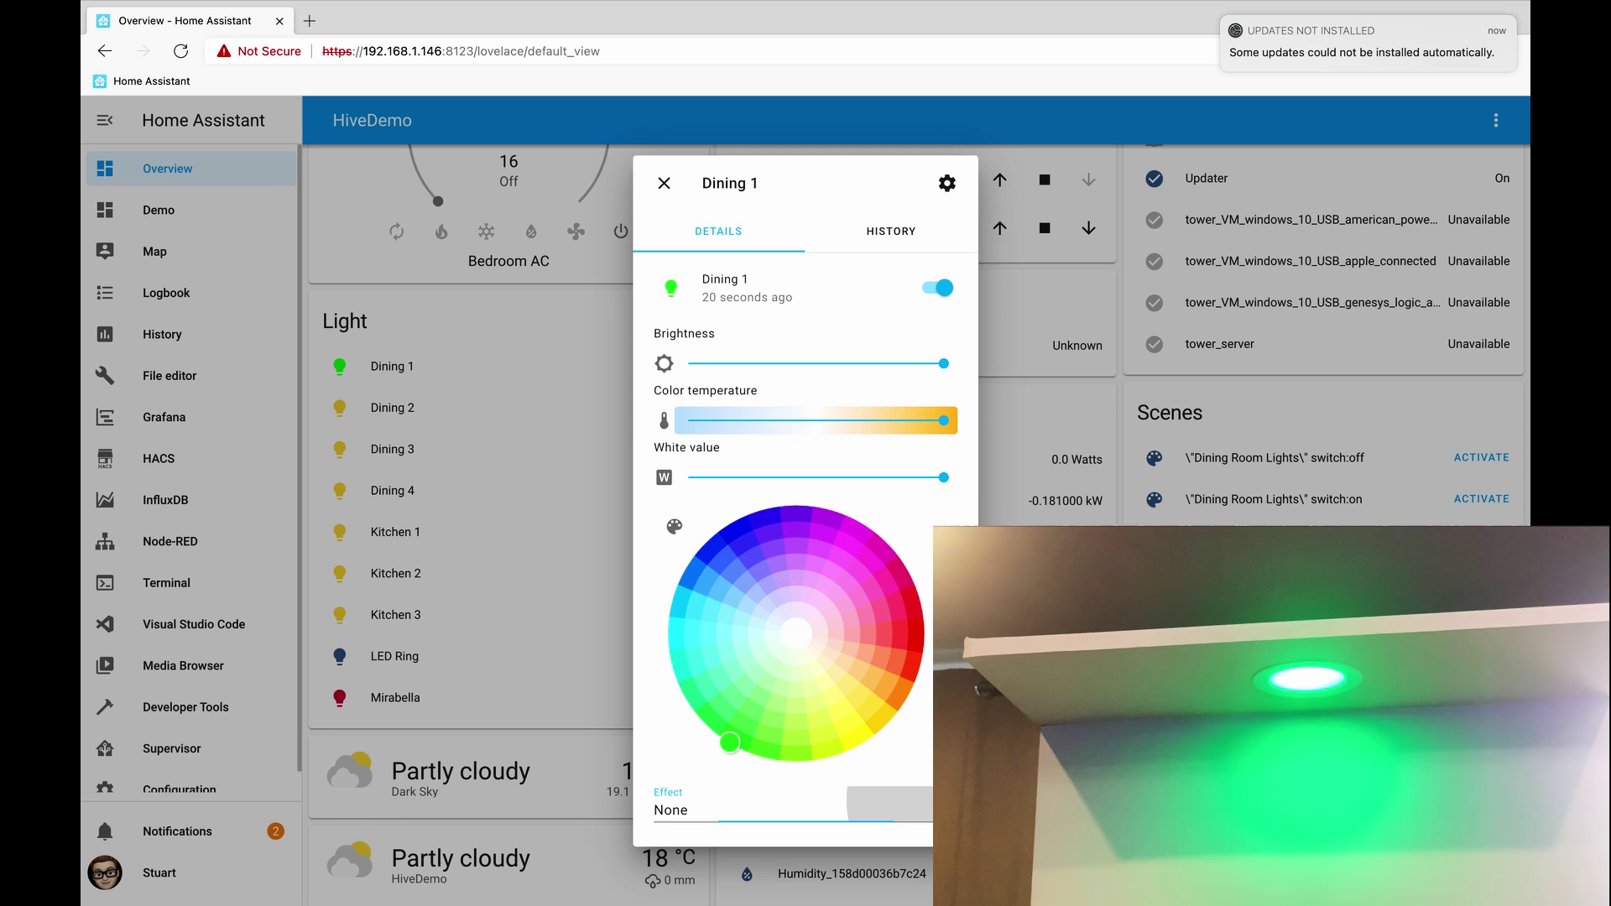
{"action": "scroll", "coordinate": [927, 875], "scroll_direction": "down", "scroll_amount": 2}
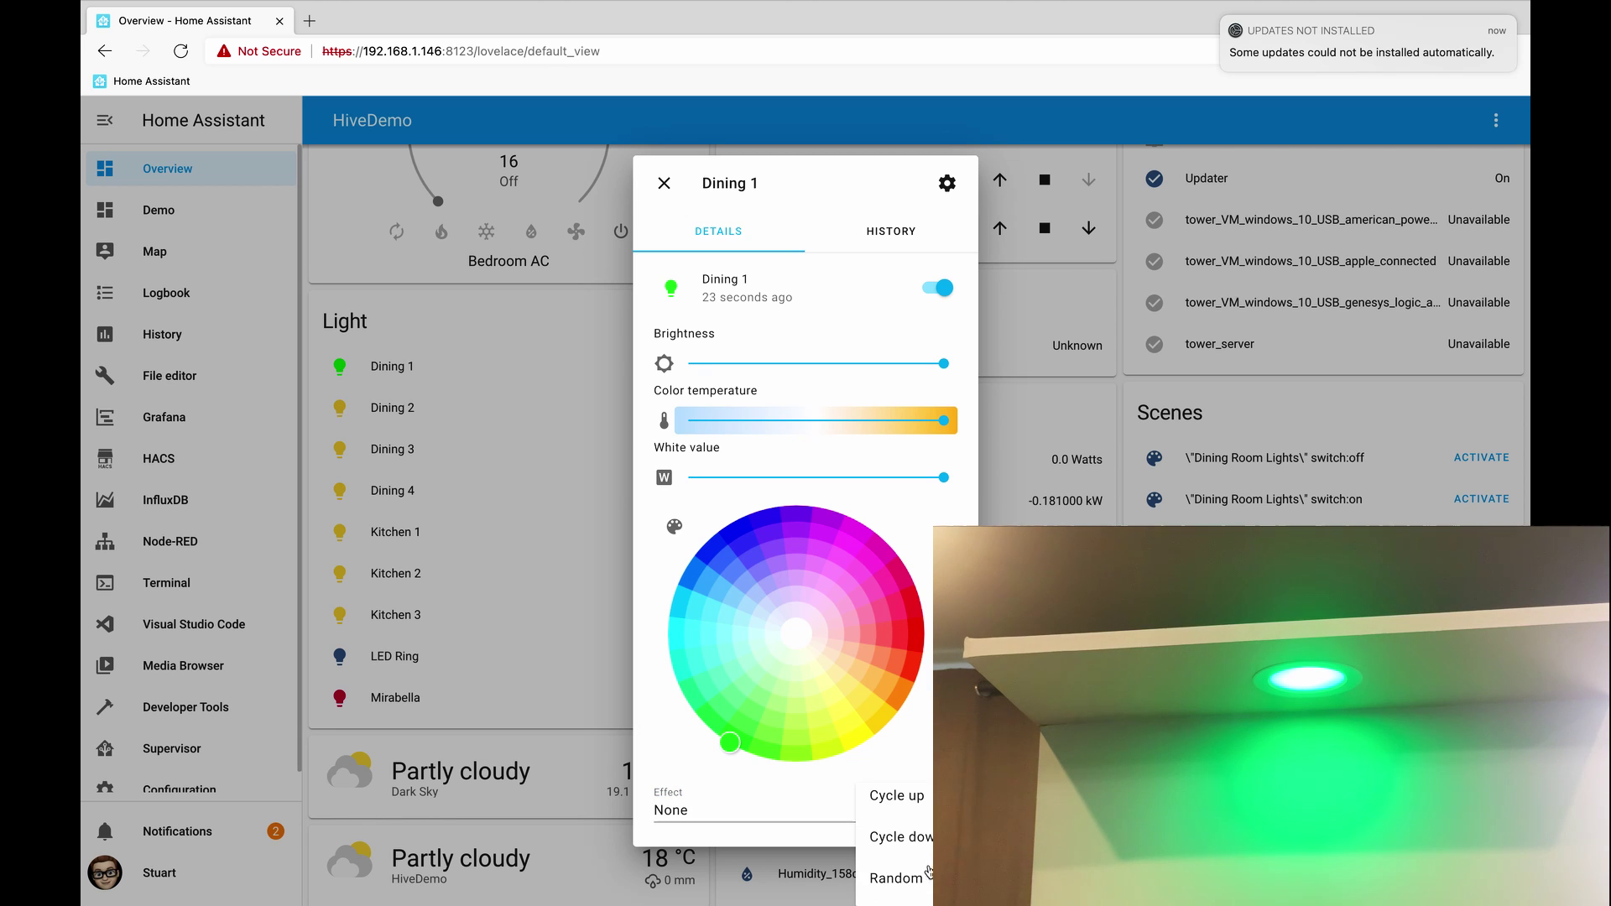
{"action": "left_click", "coordinate": [912, 877]}
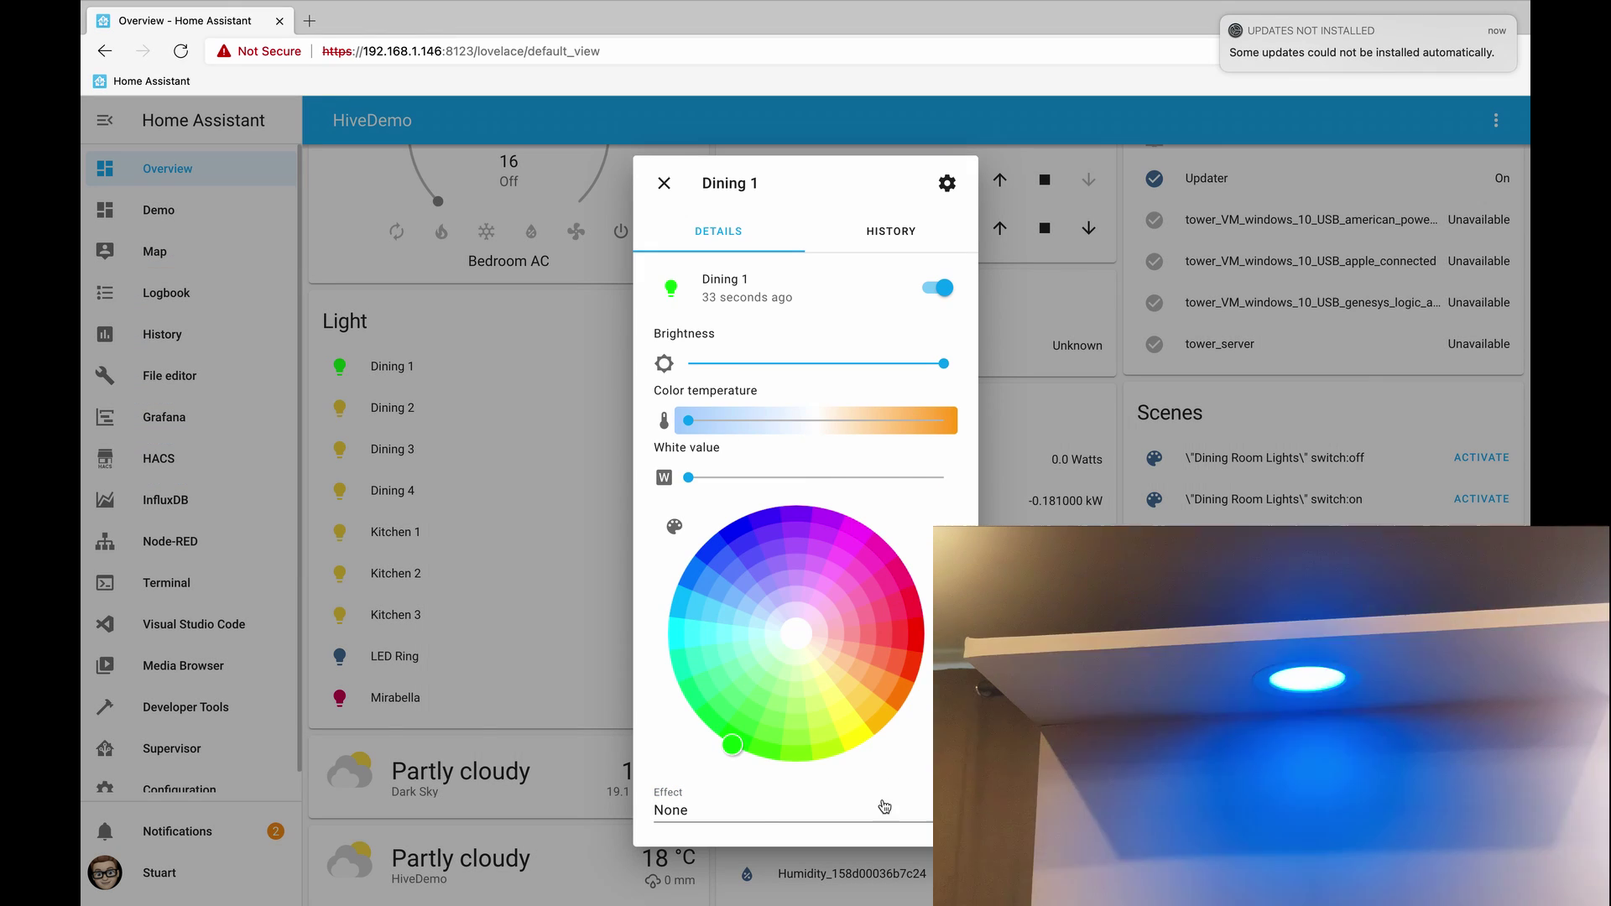
{"action": "left_click", "coordinate": [915, 810]}
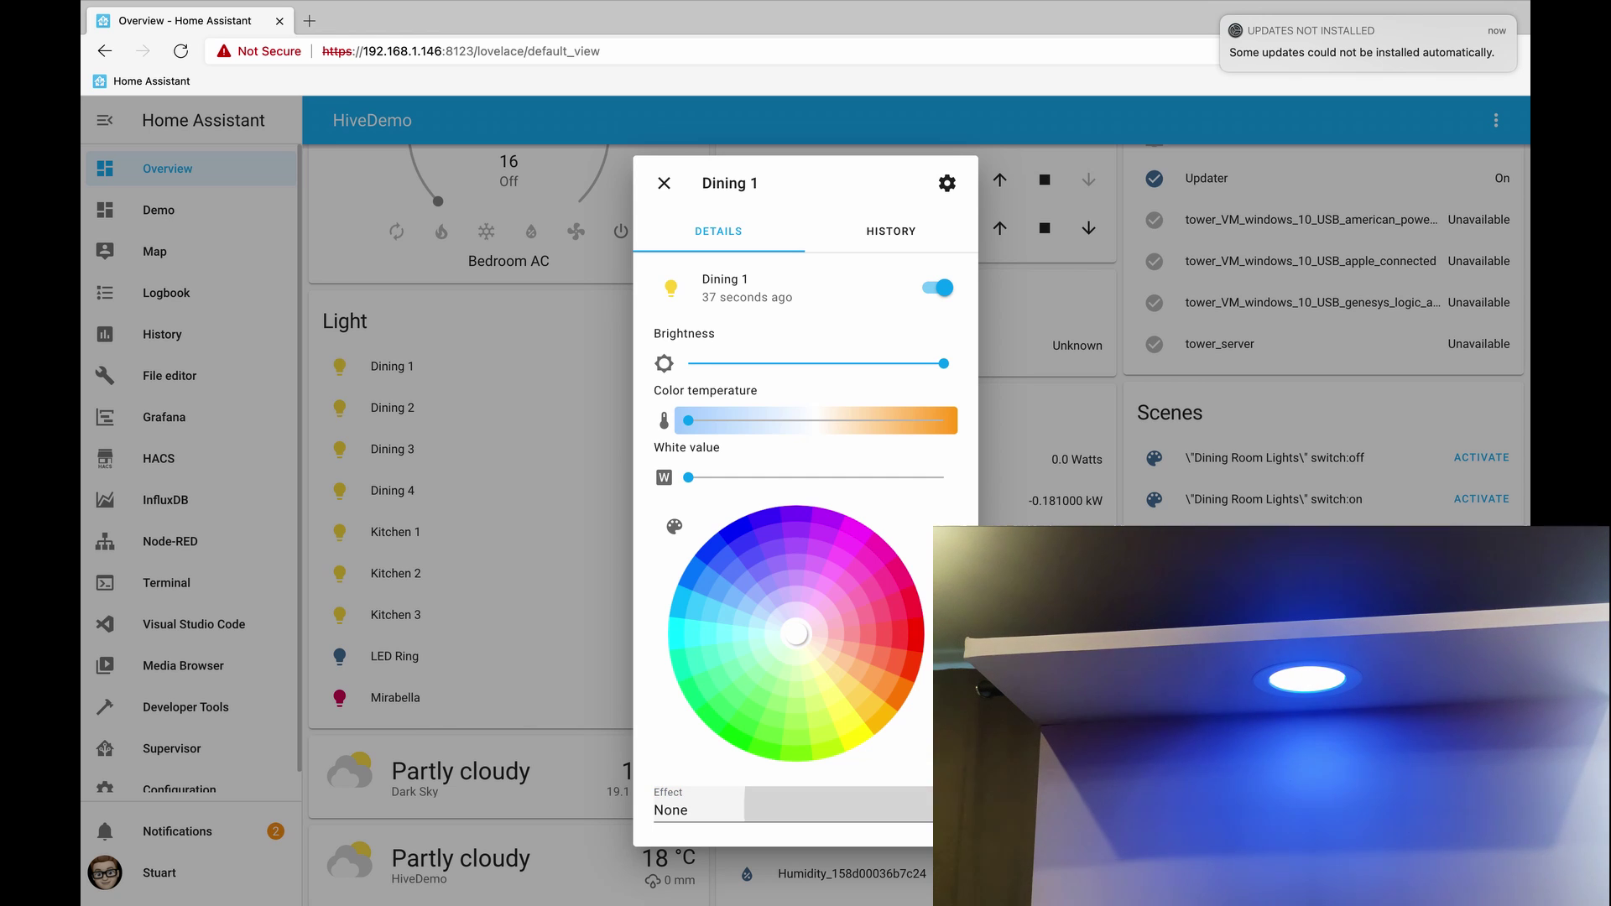
{"action": "left_click", "coordinate": [914, 813]}
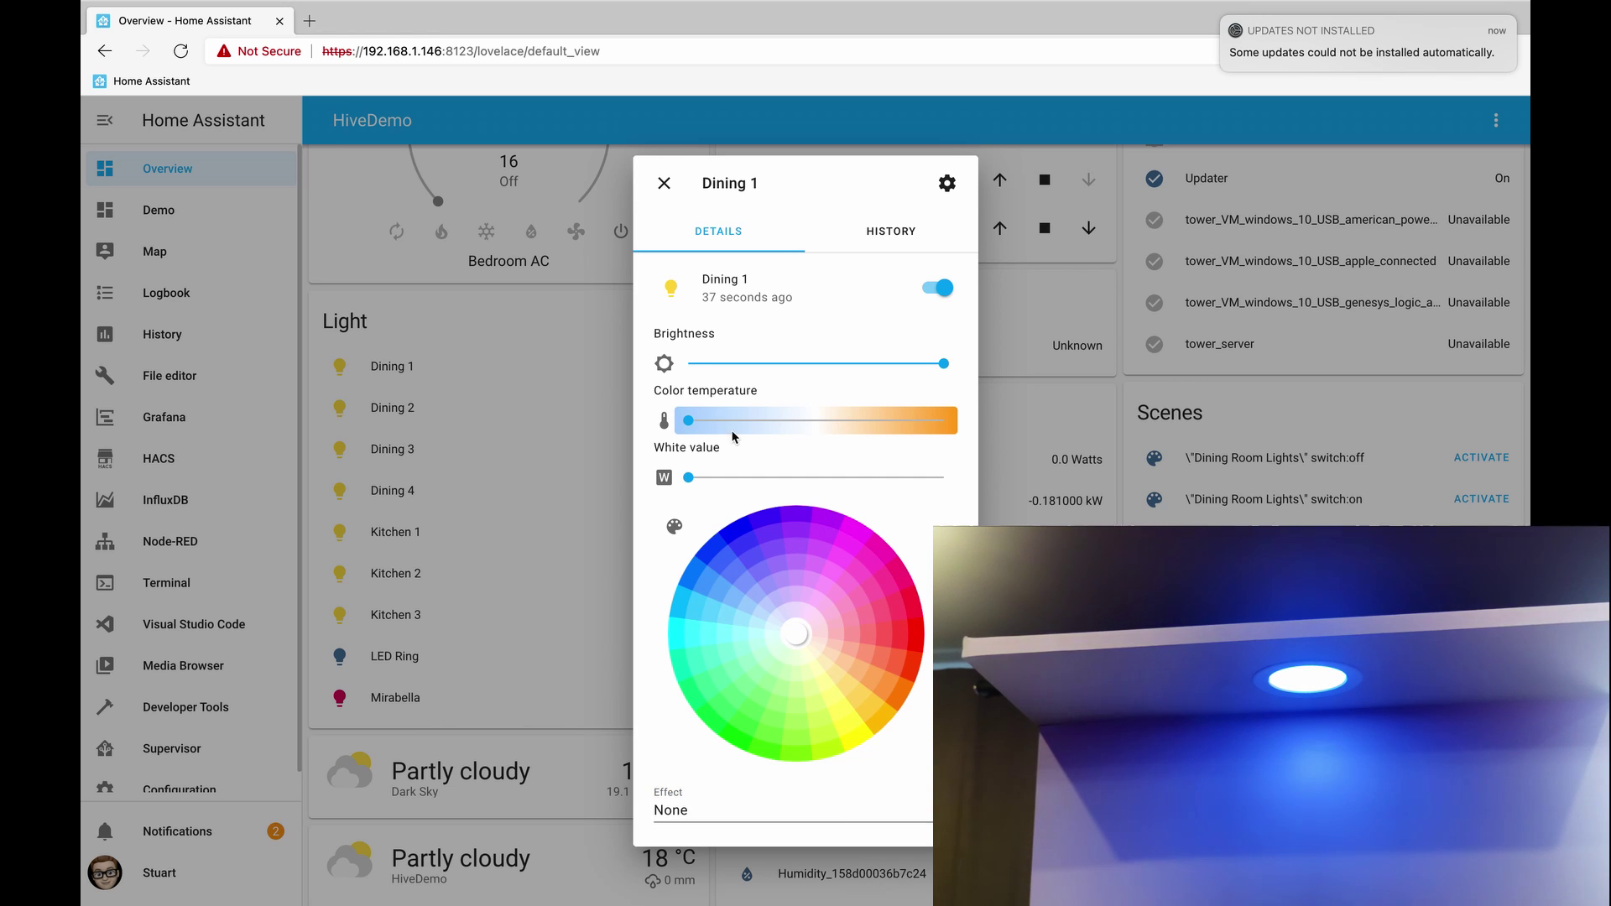
{"action": "left_click_drag", "start_coordinate": [696, 427], "coordinate": [944, 420]}
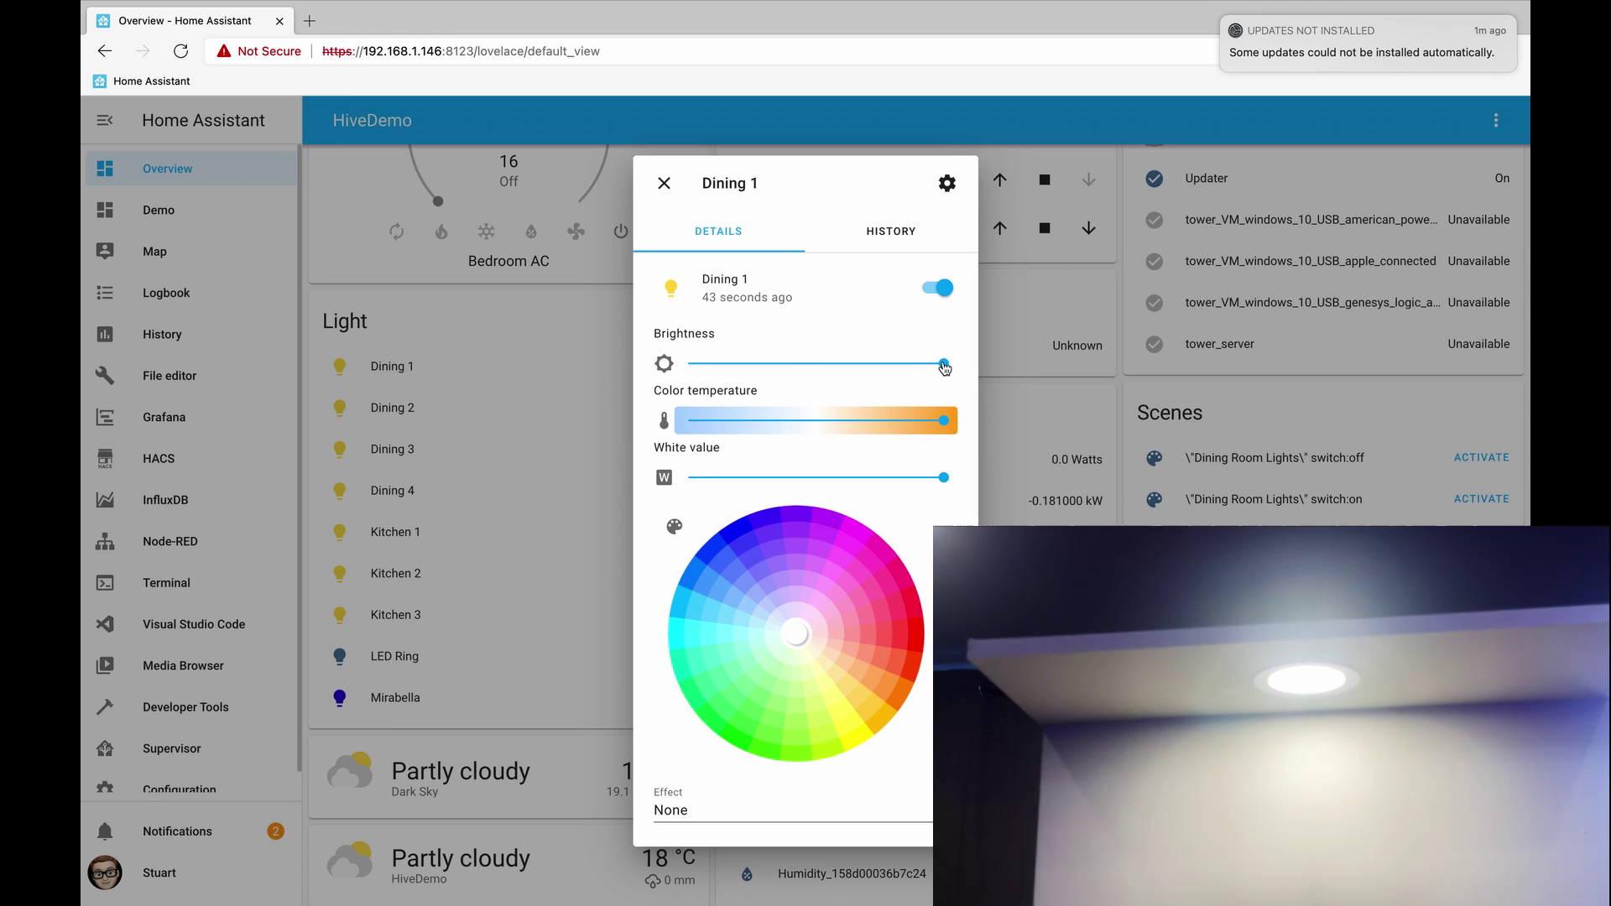
{"action": "left_click_drag", "start_coordinate": [944, 365], "coordinate": [711, 364]}
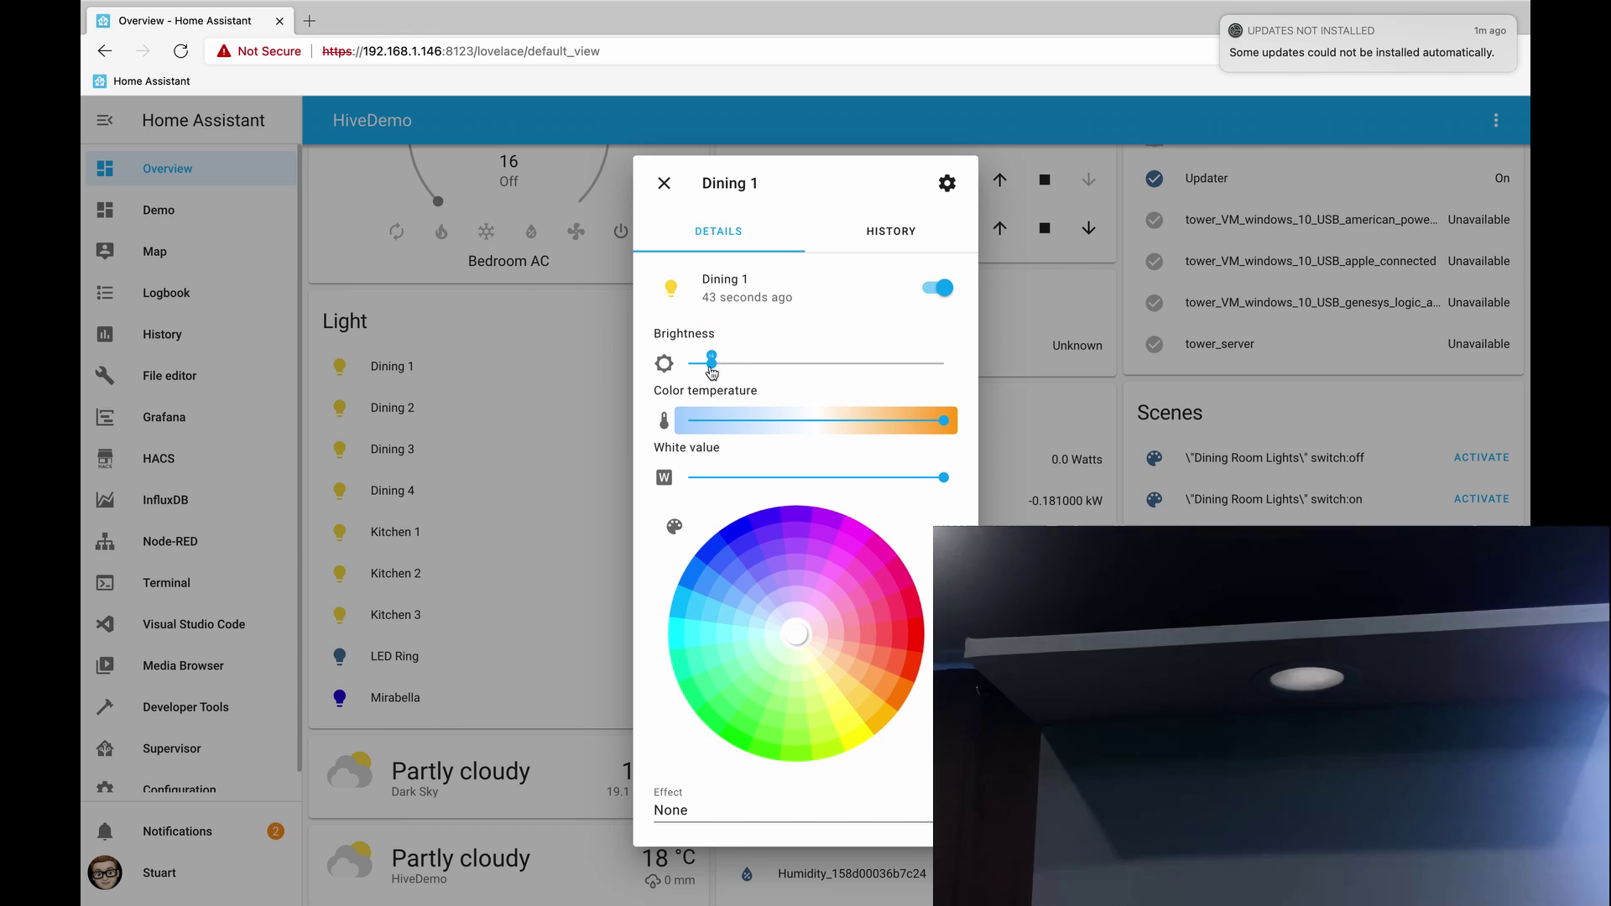